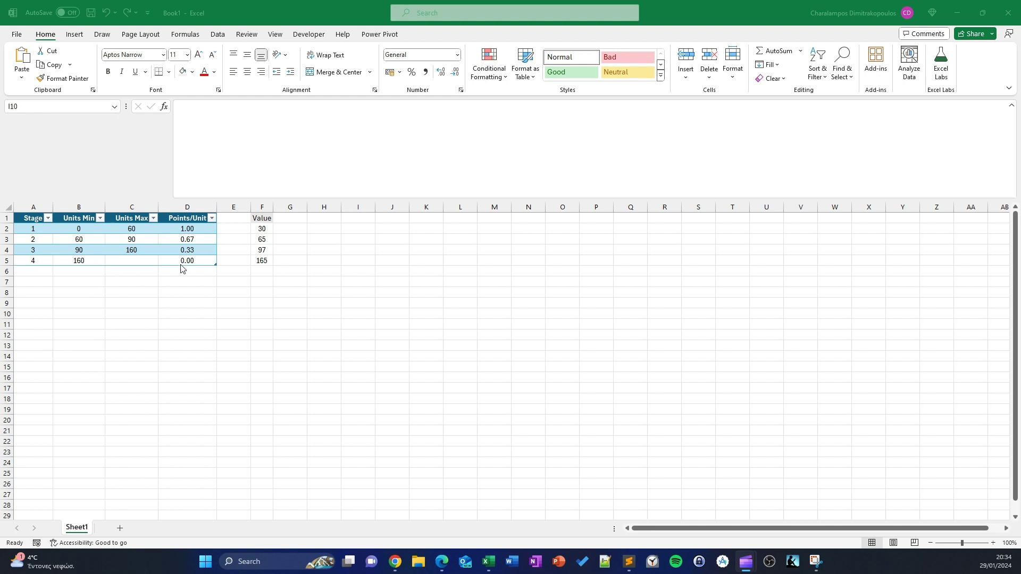
Step: Review the stage table's unit ranges and points per unit, along with the sample values beside it
click(41, 227)
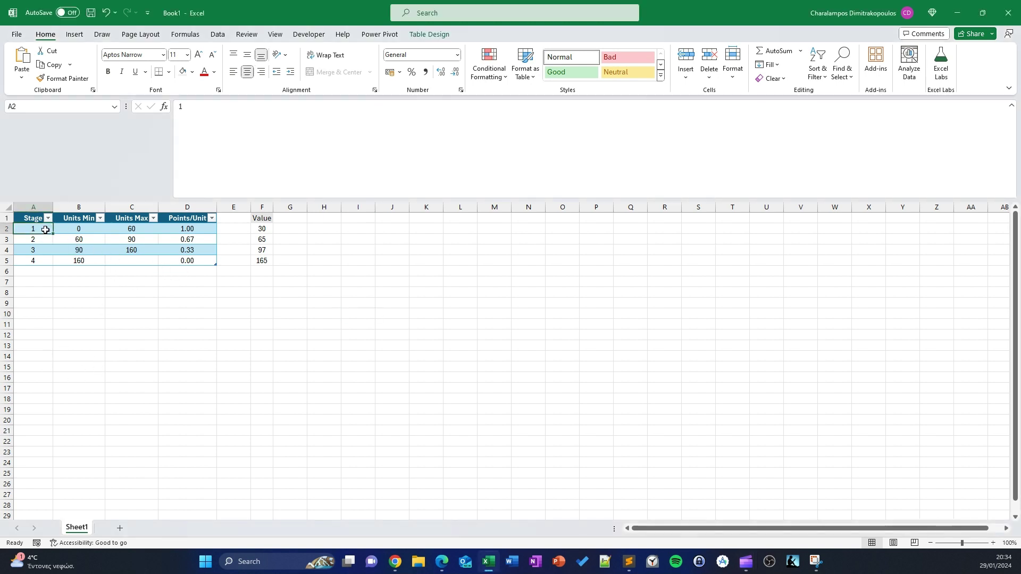
click(89, 229)
click(148, 230)
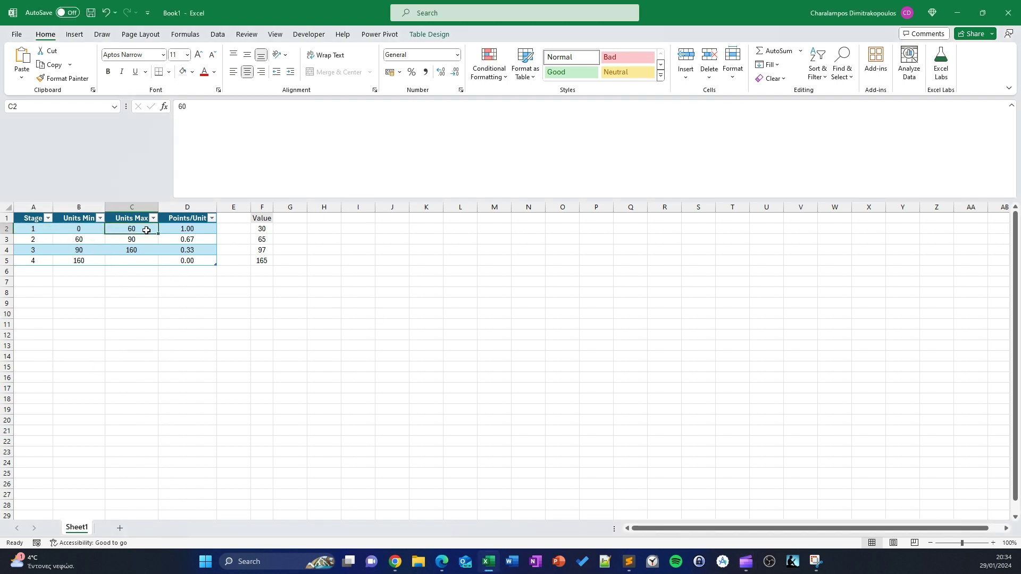
drag(192, 227, 190, 238)
click(192, 226)
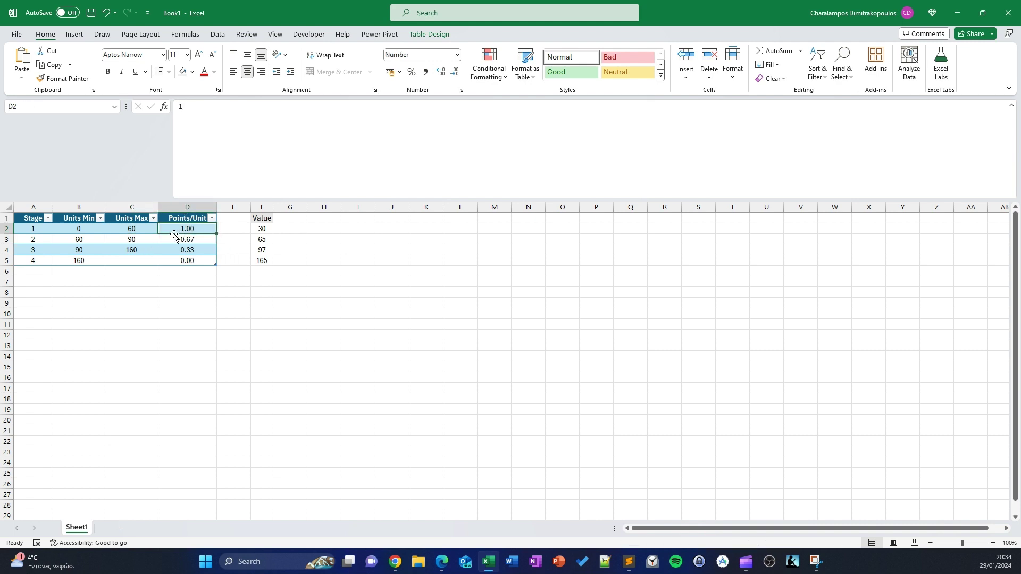
drag(35, 229, 149, 229)
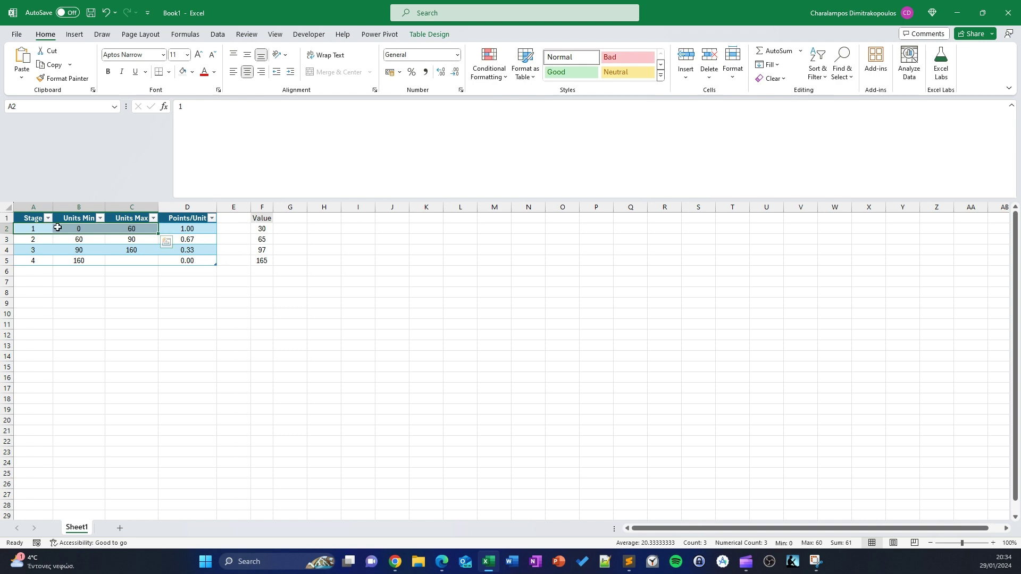
click(74, 241)
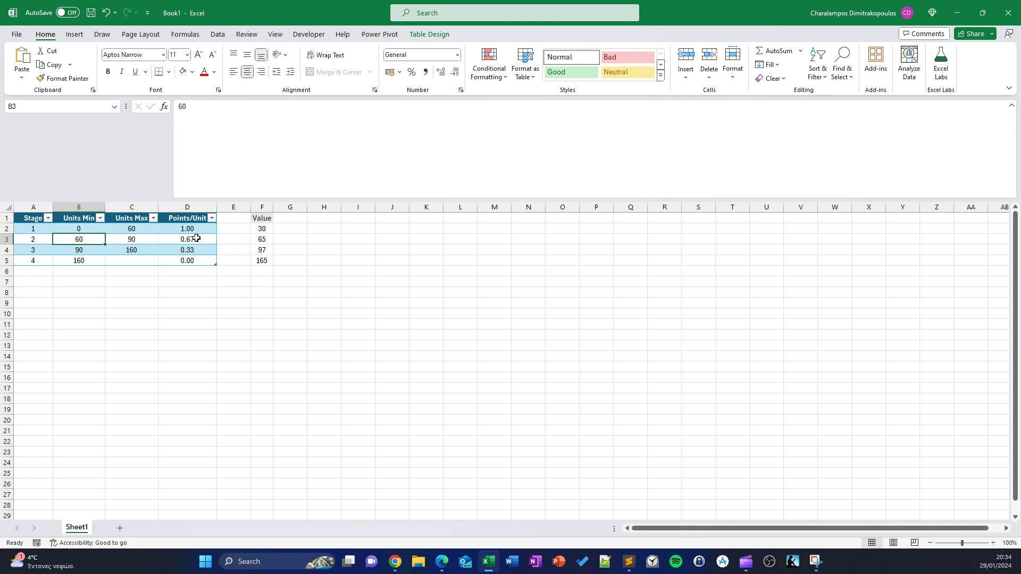
click(90, 249)
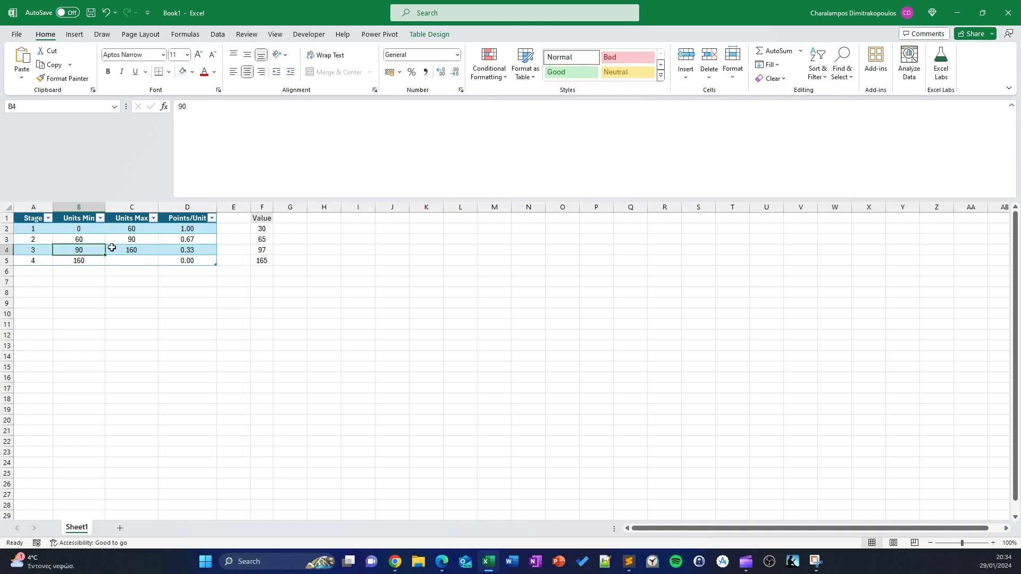
click(198, 247)
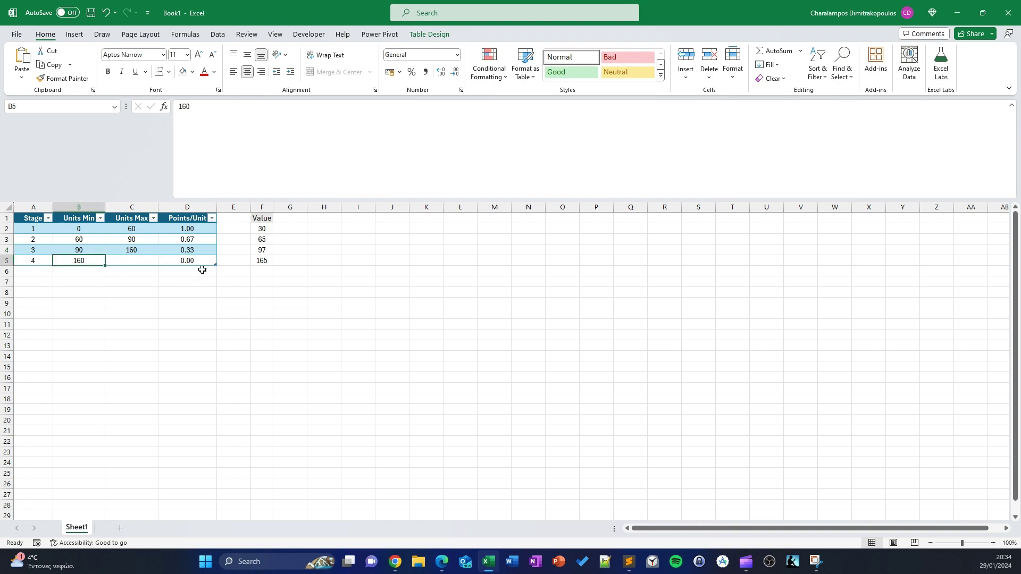
click(268, 229)
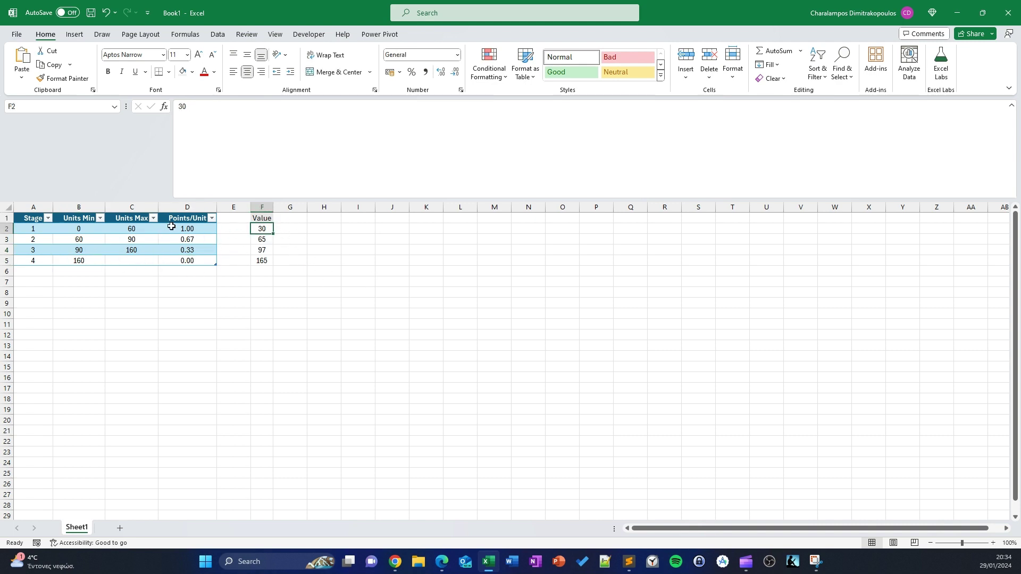
click(293, 228)
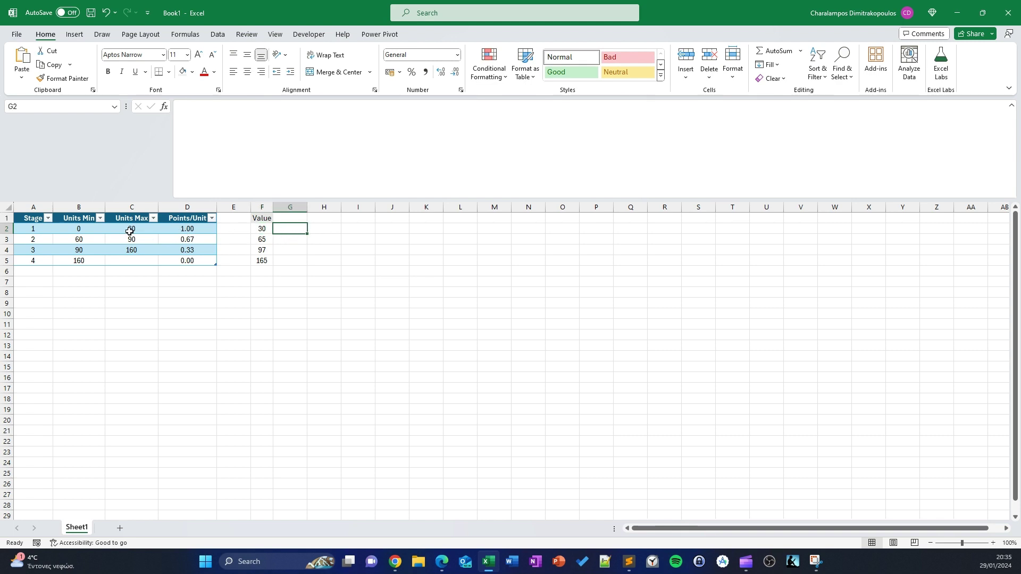
click(262, 243)
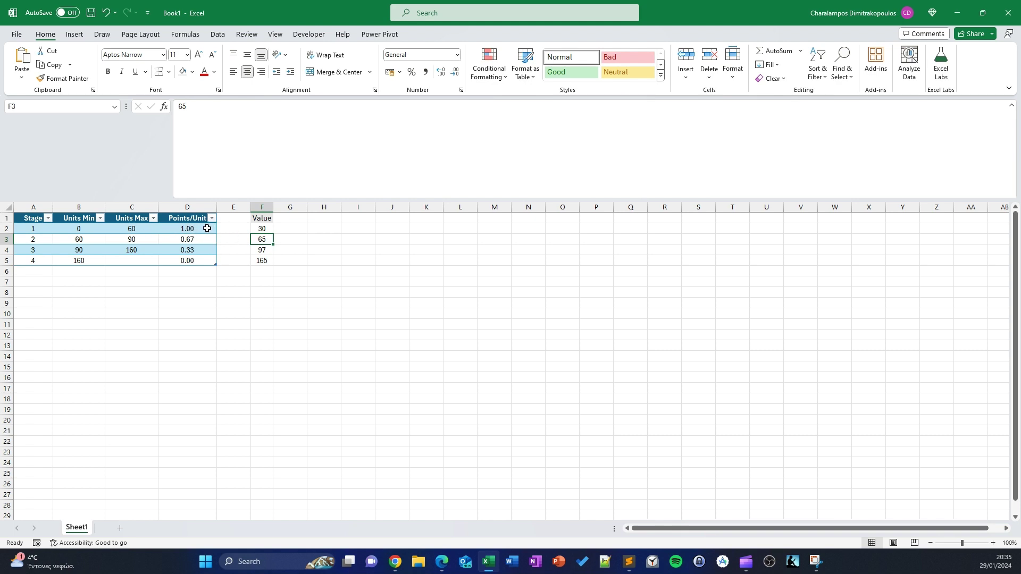
click(297, 239)
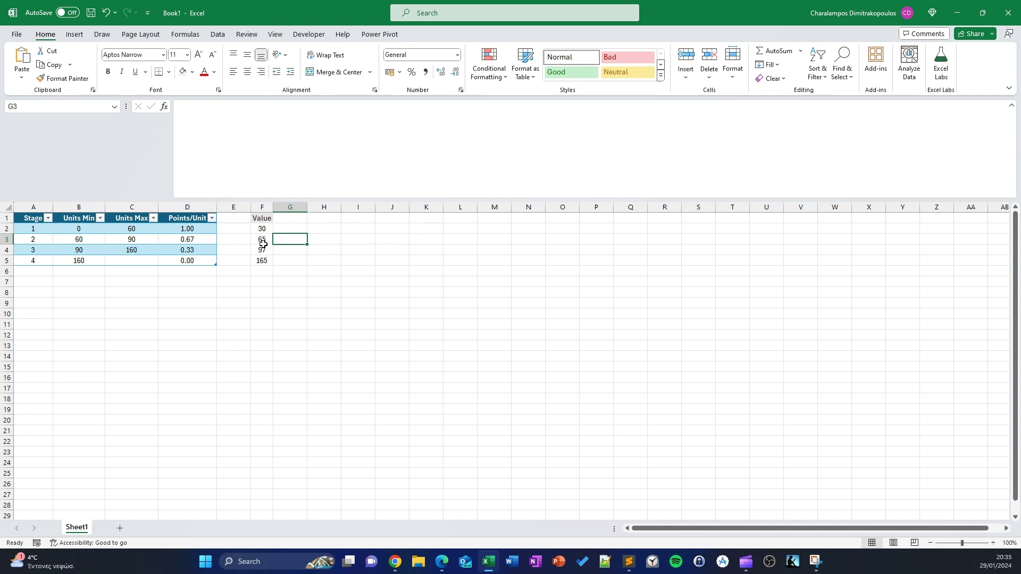
Step: Insert a new column directly after Points/Unit and add the table header "Max Stage Points", fitting the column width to it
click(236, 207)
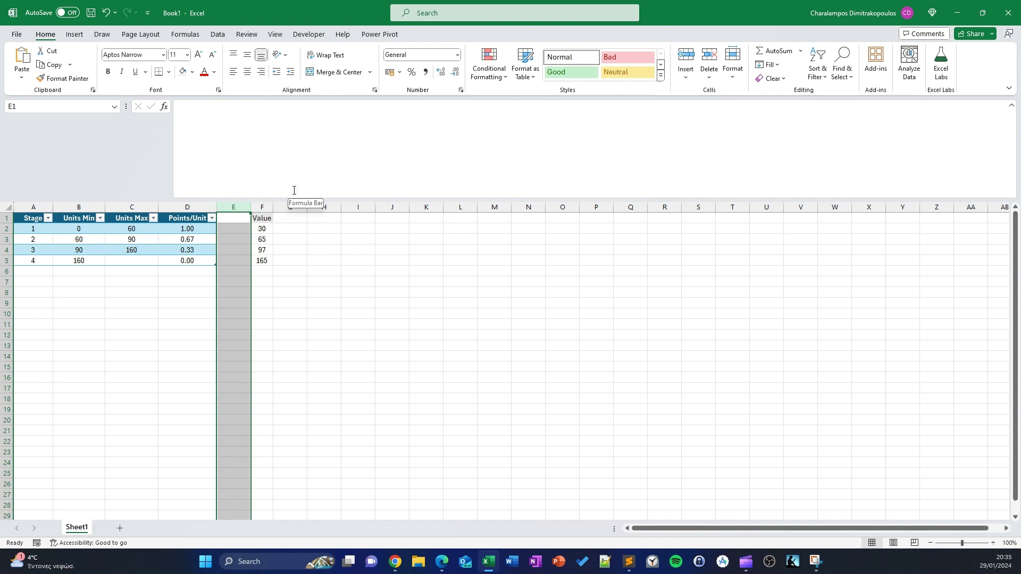
key(ctrl+plus)
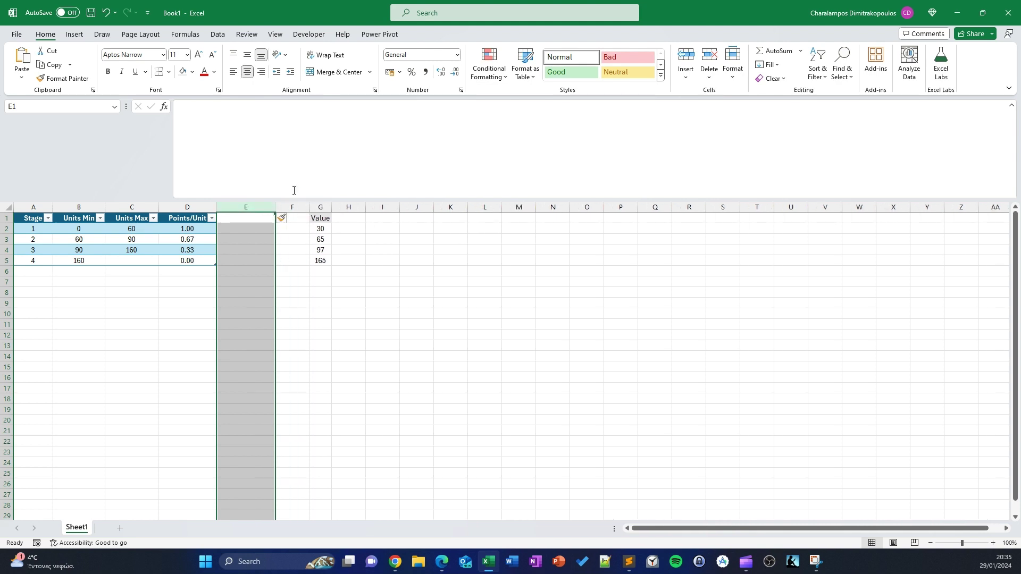
click(234, 219)
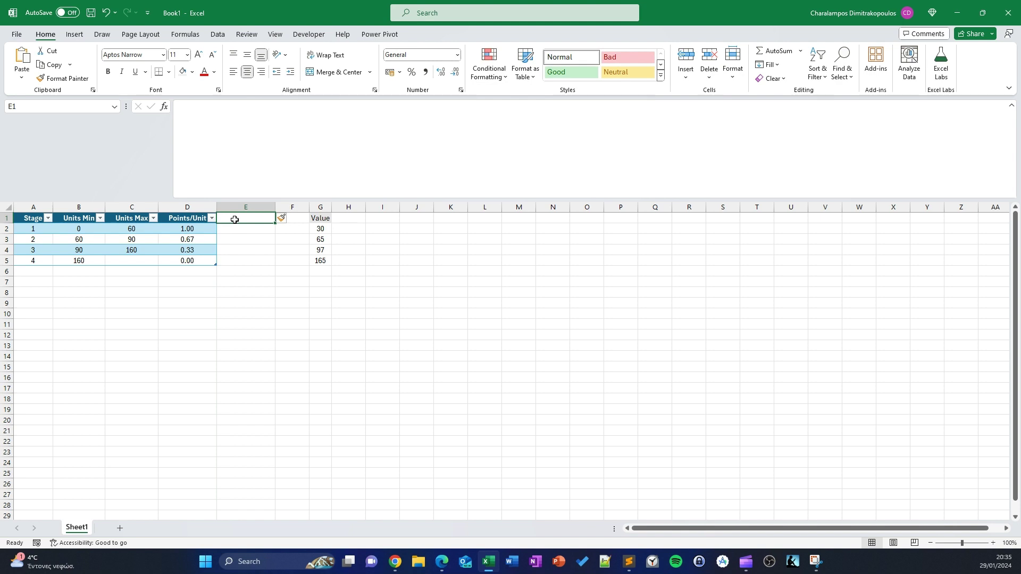
text(Map)
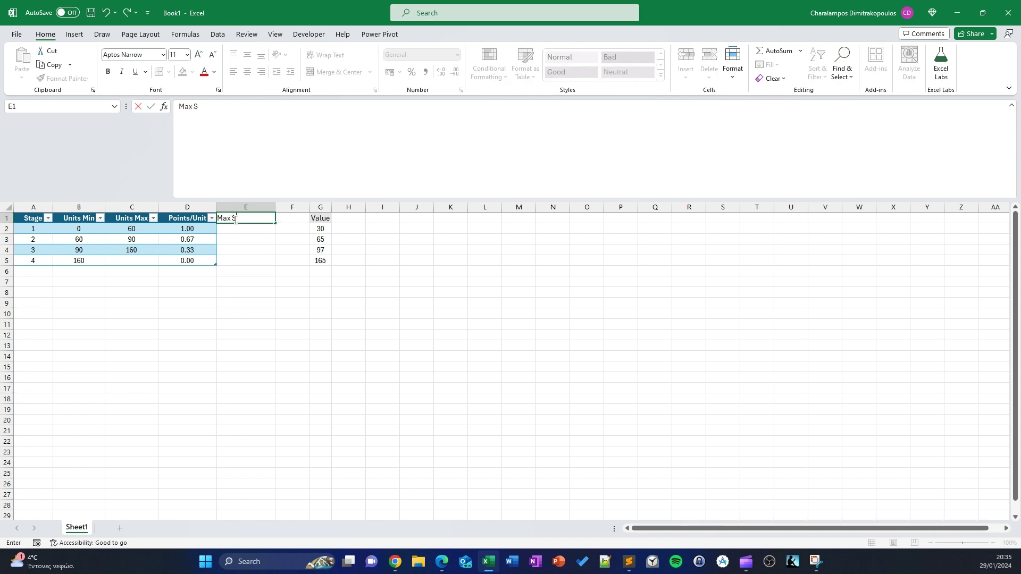
text( Stage Poin)
key(Return)
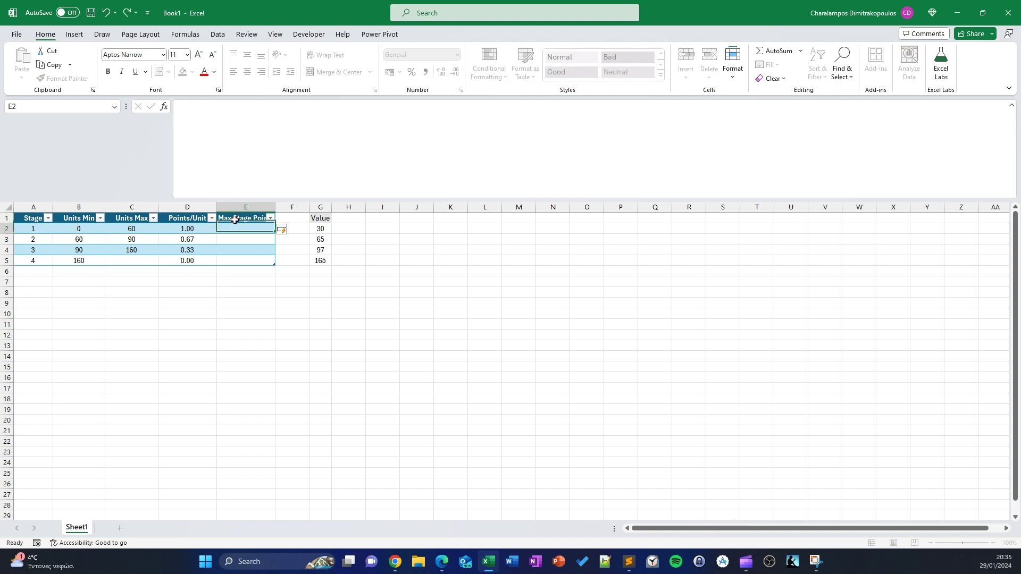
double_click(275, 211)
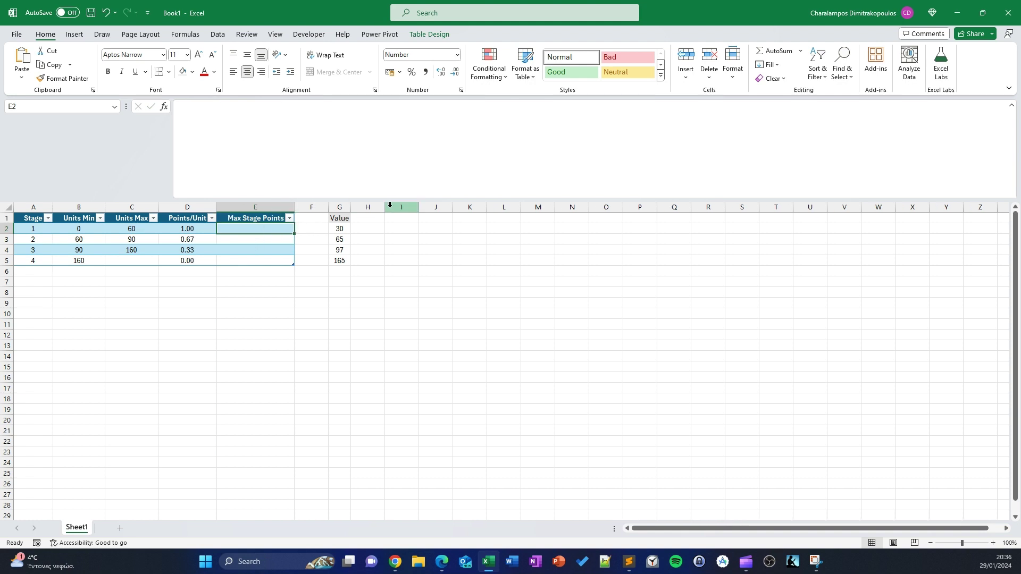
Step: Fill the Max Stage Points column with the formula =([@[Units Max]]-[@[Units Min]])*[@[Points/Unit]]
text(=)
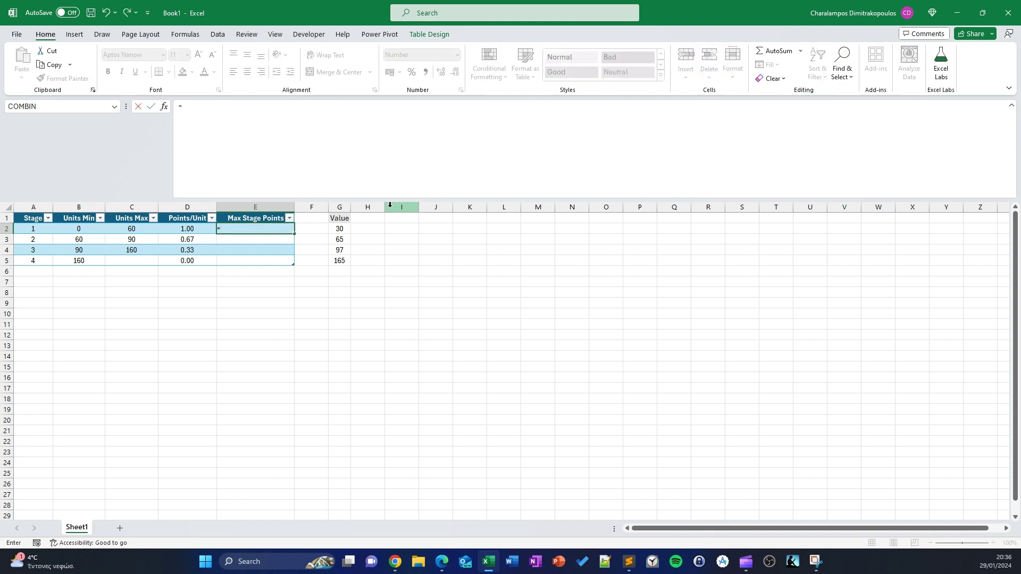
text(()
click(122, 227)
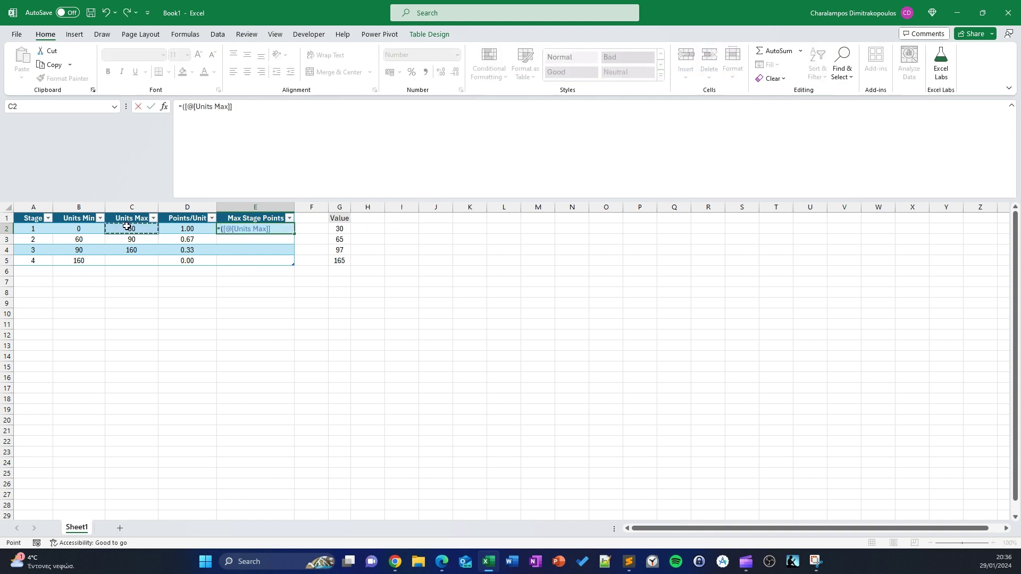
text(-)
click(88, 227)
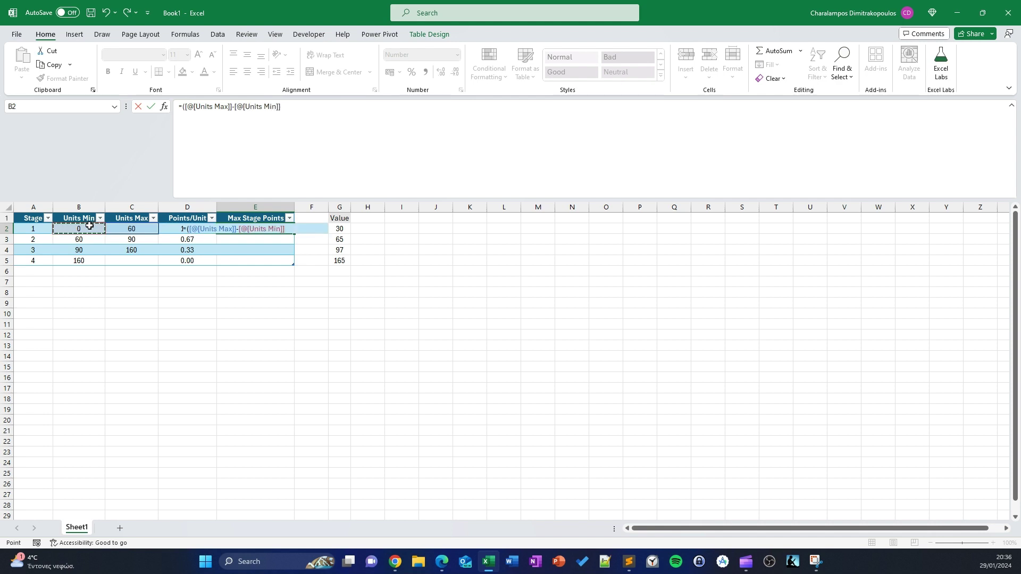
text()*)
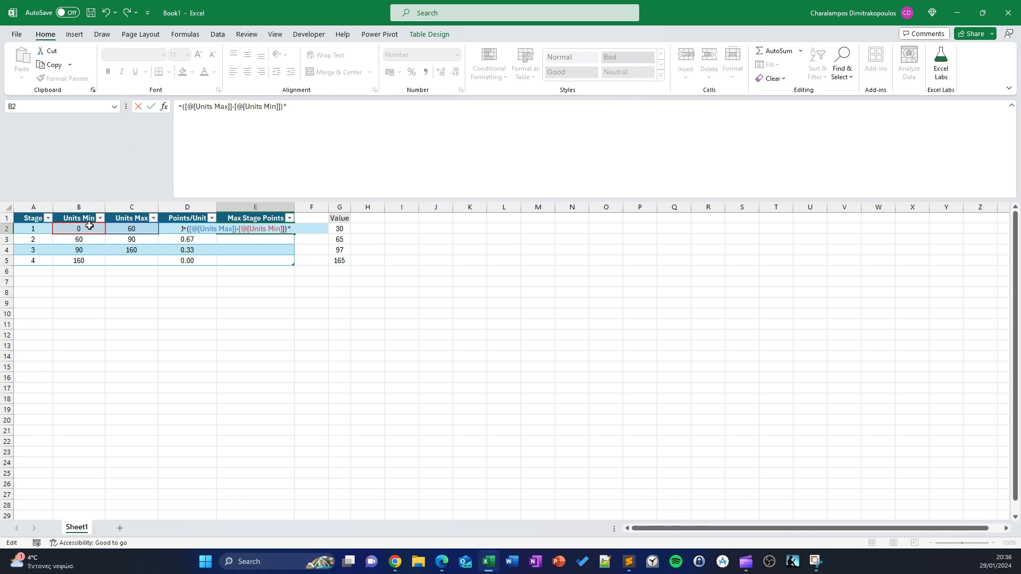
key(Left)
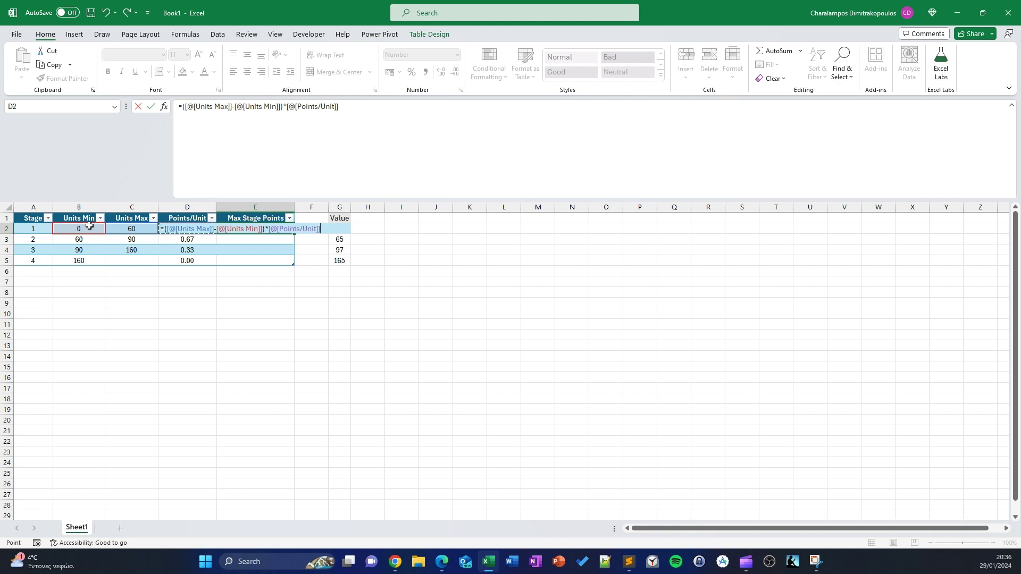
key(Return)
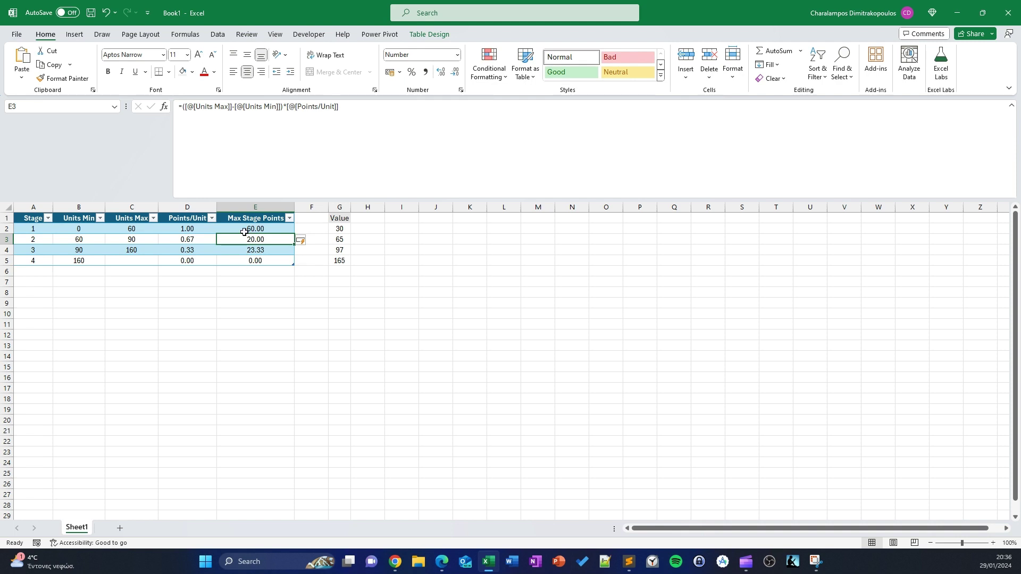
Step: Check the Max Stage Points formula in the first two stage rows against the cells it references
click(244, 230)
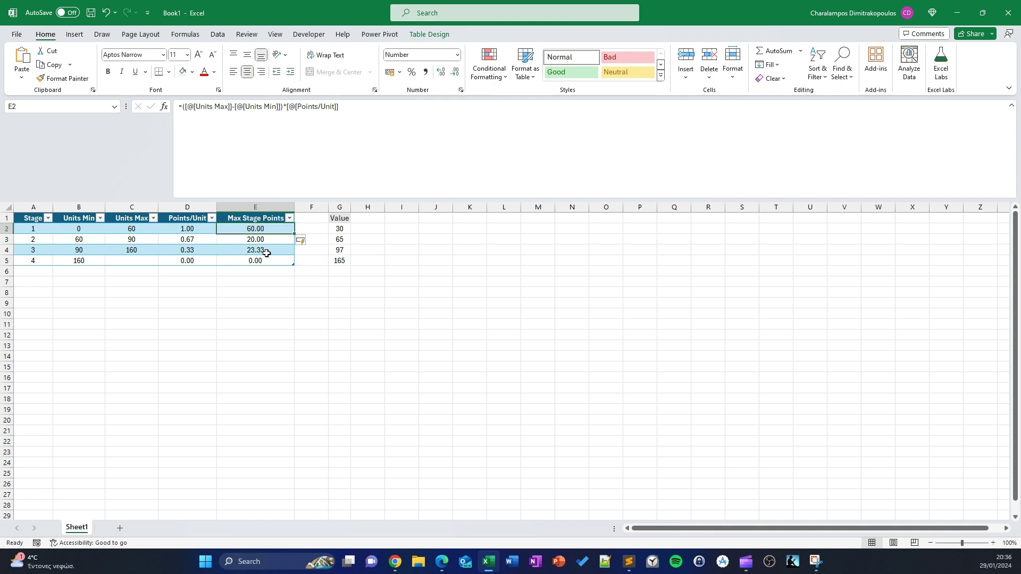
click(394, 127)
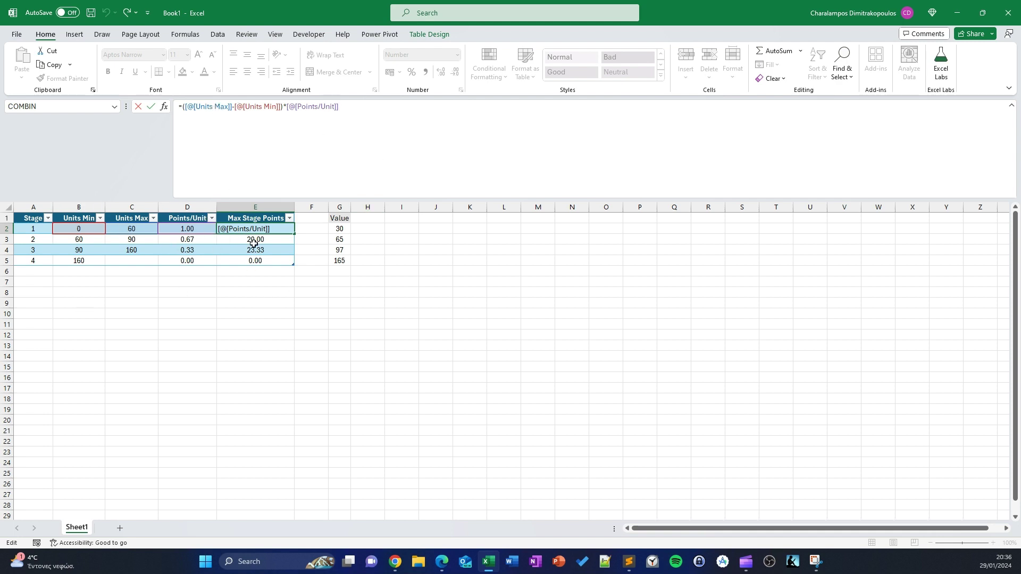
key(Return)
click(137, 239)
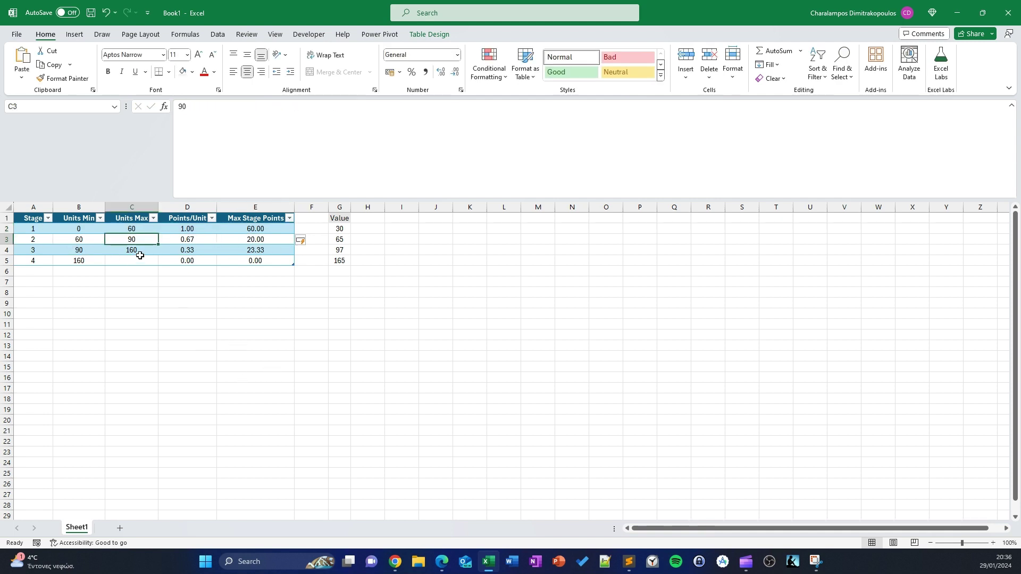
click(275, 241)
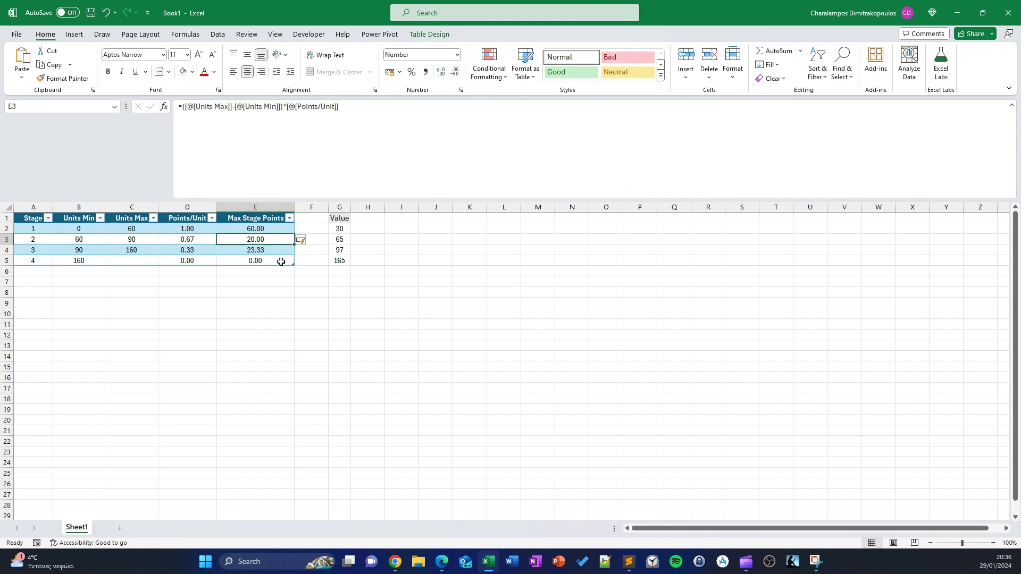
Step: Add the header "Current Stage" in H1 beside Value and widen column H to fit it
click(380, 231)
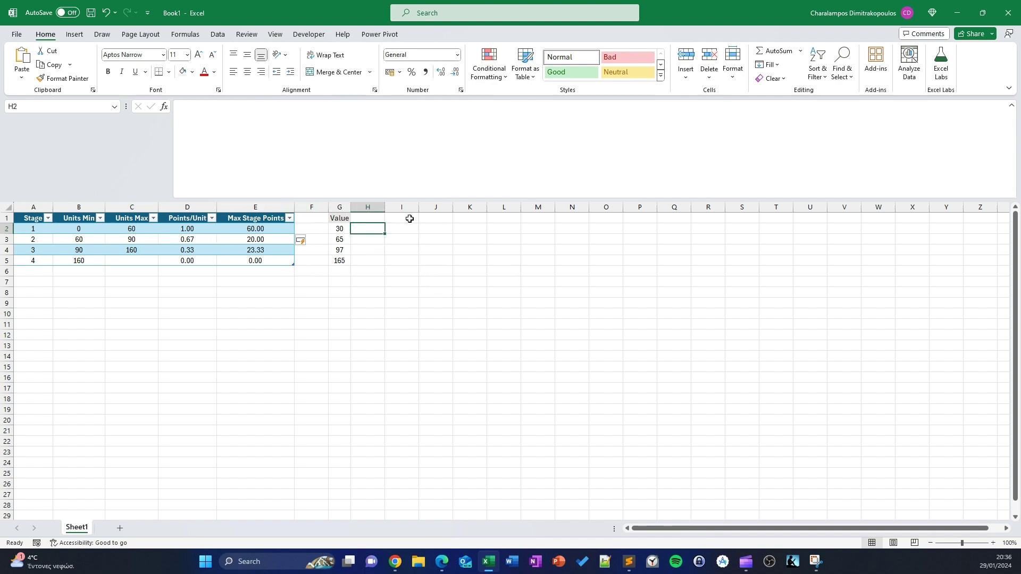
key(Up)
text(Sta)
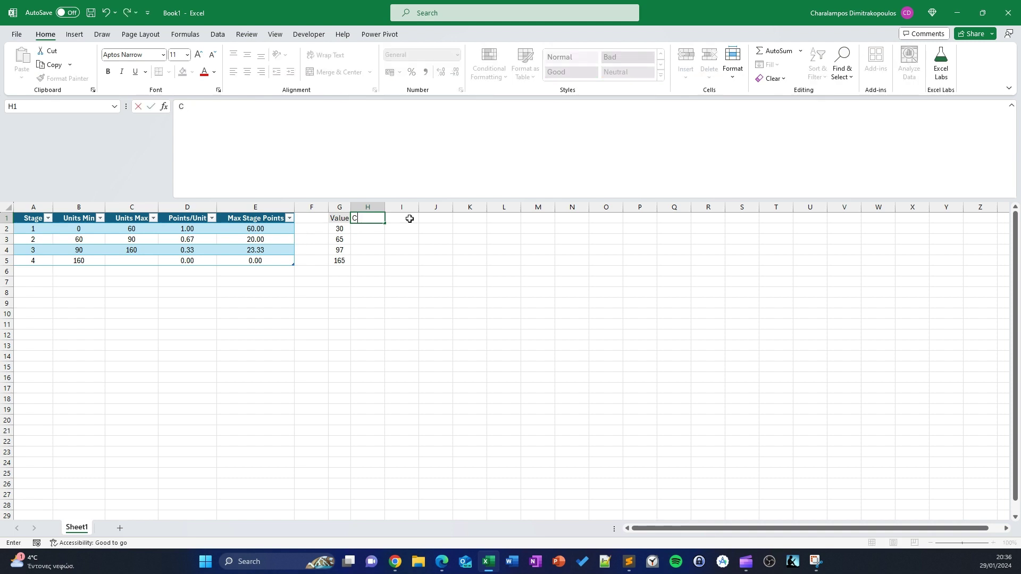
text(urrent S)
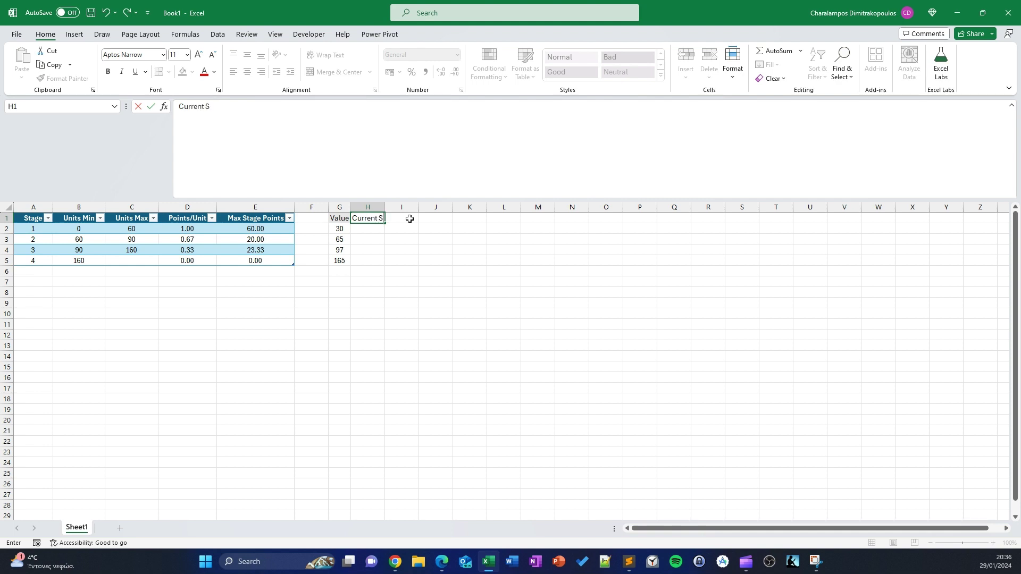
text(Tage)
key(Return)
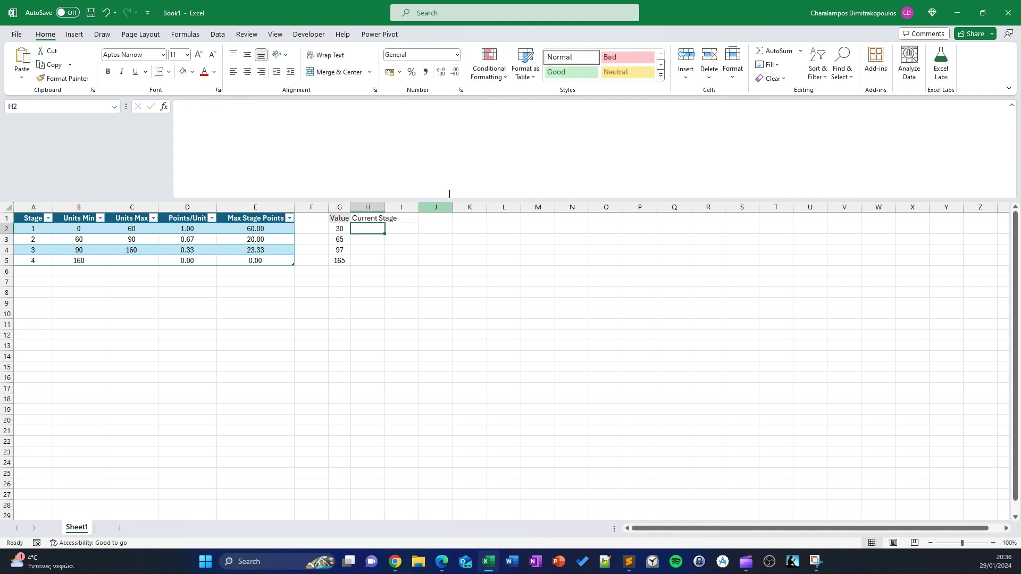
drag(385, 207, 399, 207)
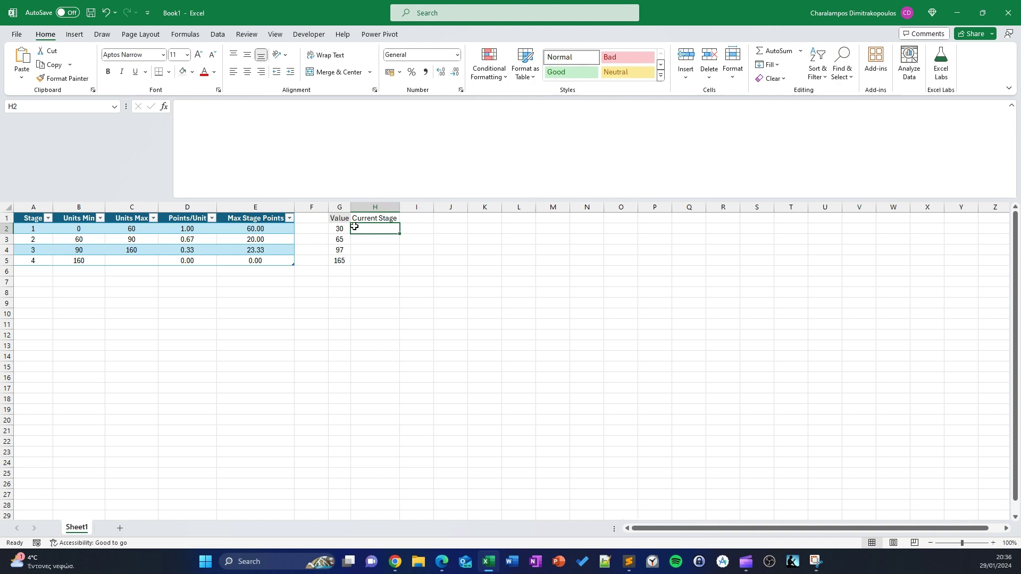
Step: Copy only the formatting of the Value header onto the Current Stage header, then select cell H2
click(340, 218)
key(ctrl+c)
click(389, 219)
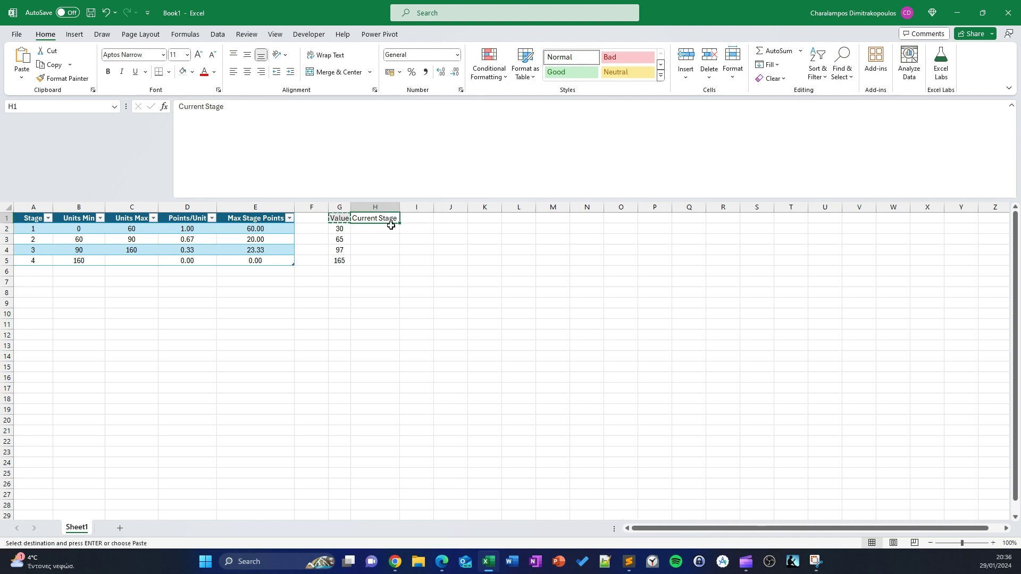
key(ctrl+alt+v)
double_click(278, 276)
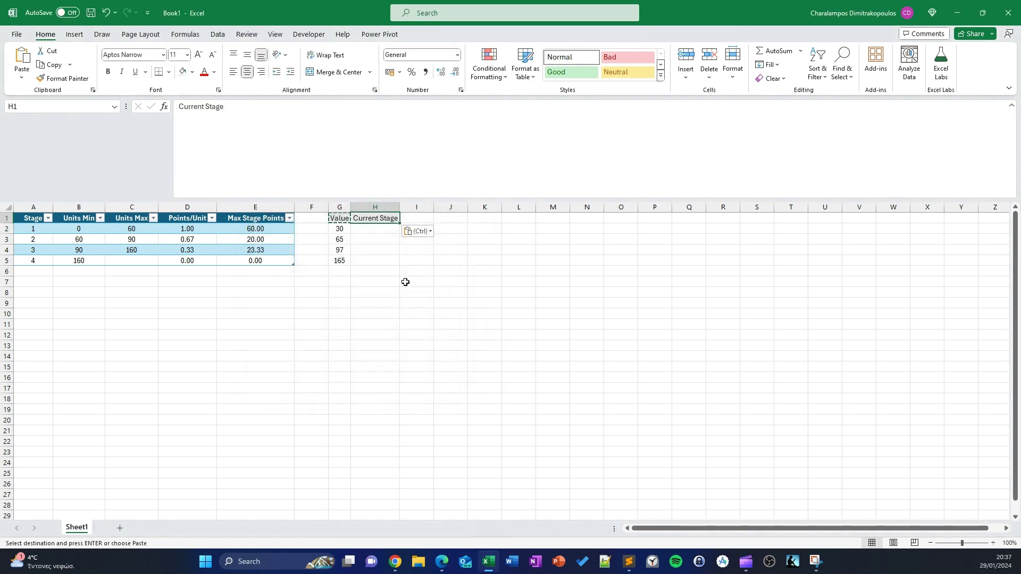
click(451, 282)
key(Escape)
click(367, 229)
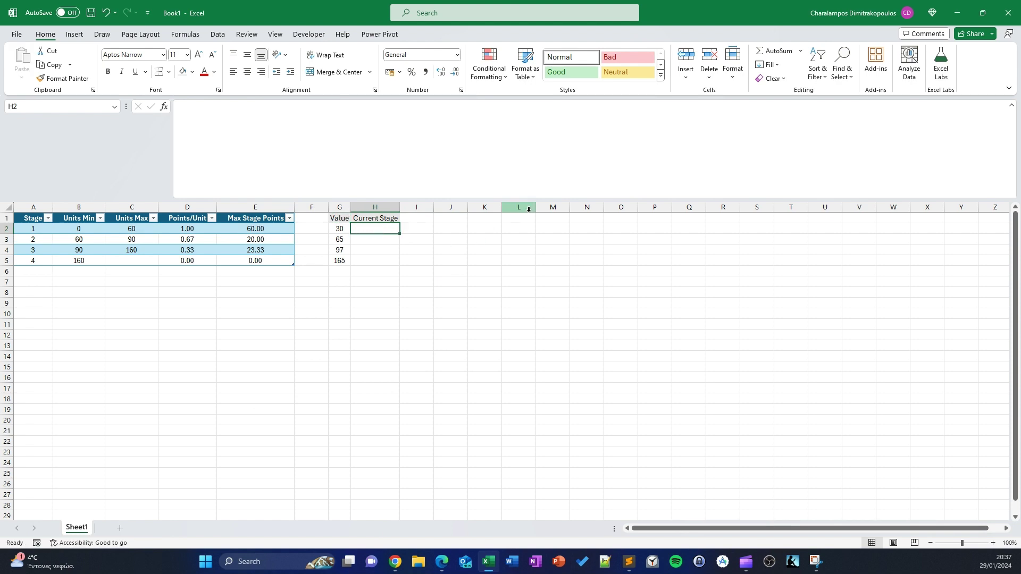
Step: Enter the formula =MATCH(G2,Table1[Units Min],1) in H2 to find the first value's current stage
text(=match)
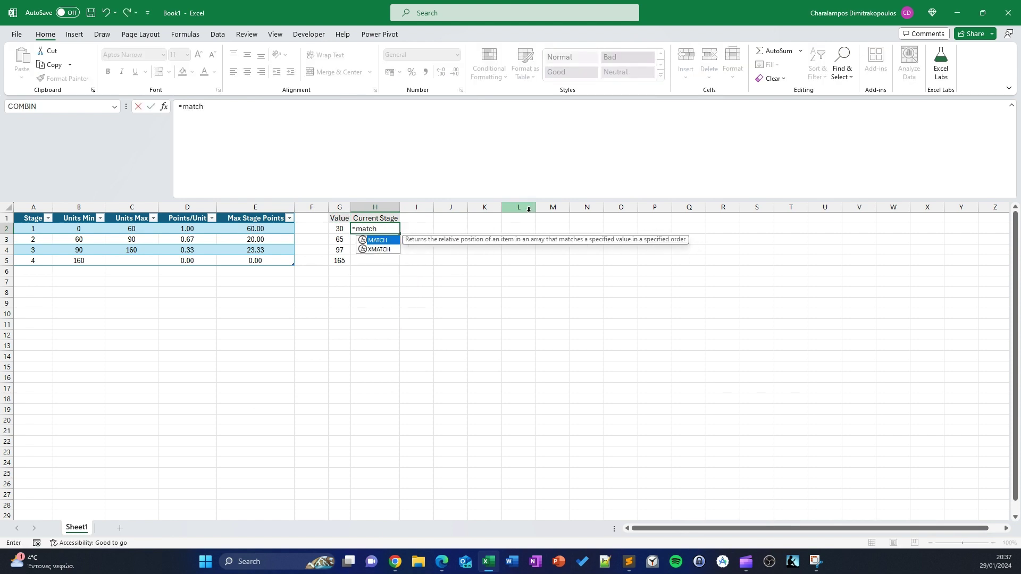
key(Tab)
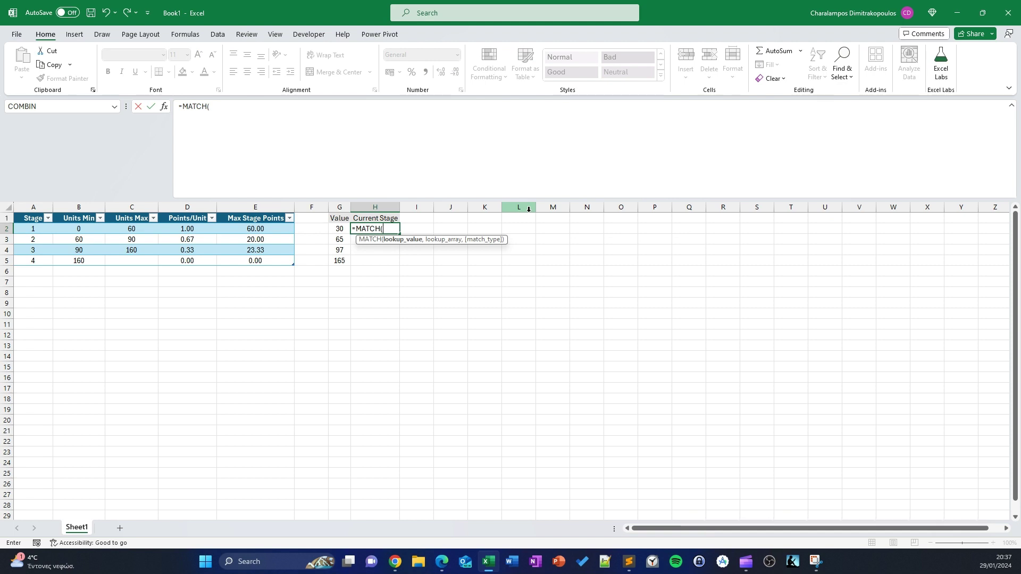
text(,,)
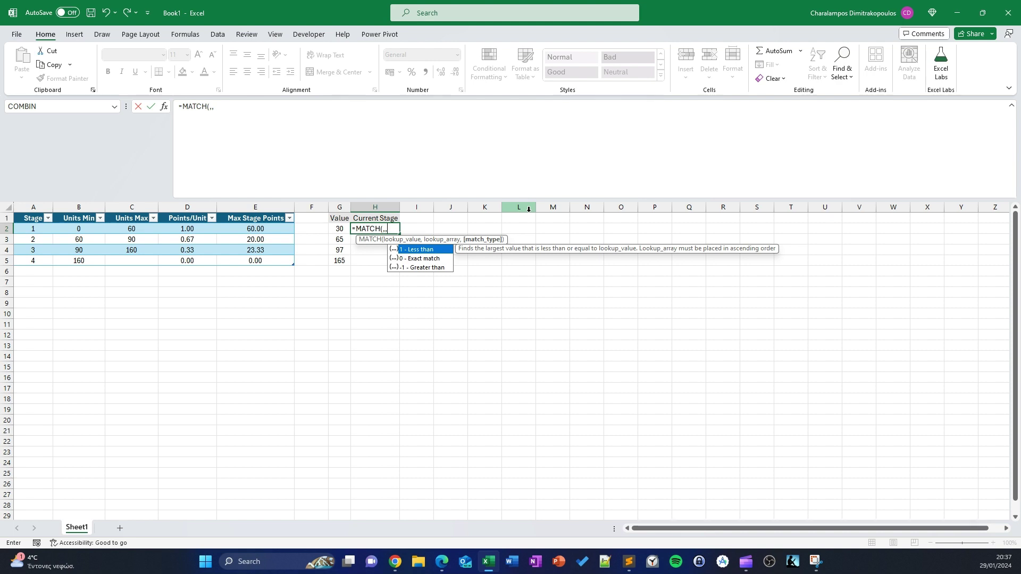
key(Down)
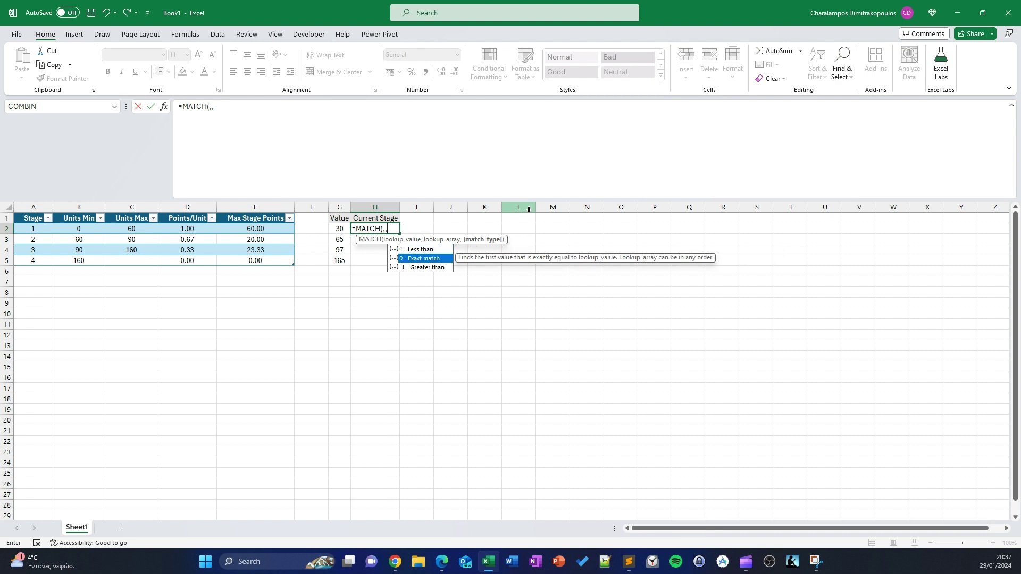
key(BackSpace)
key(BackSpace)
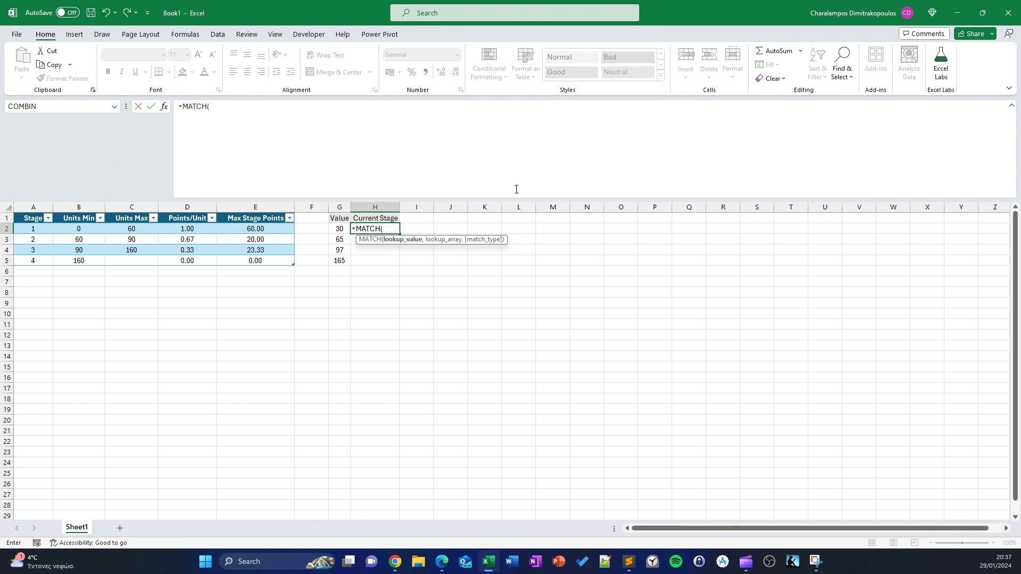
click(338, 228)
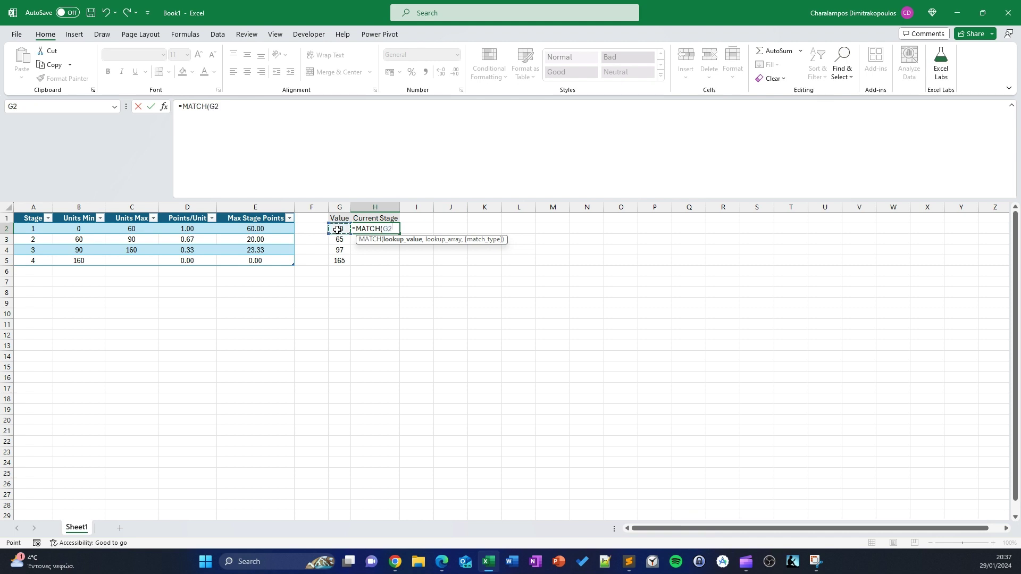
text(,)
drag(87, 230, 84, 260)
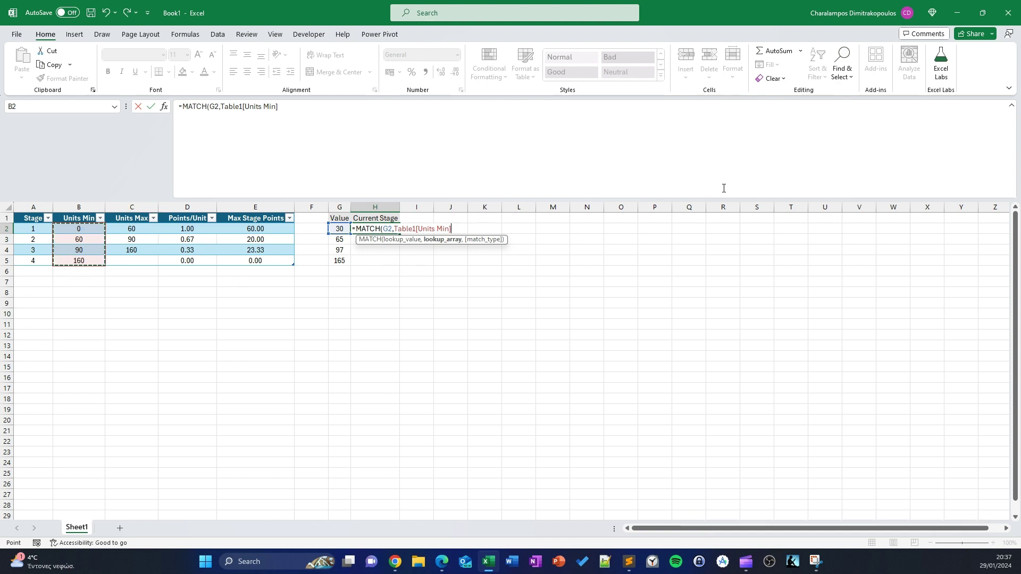
text(,1)
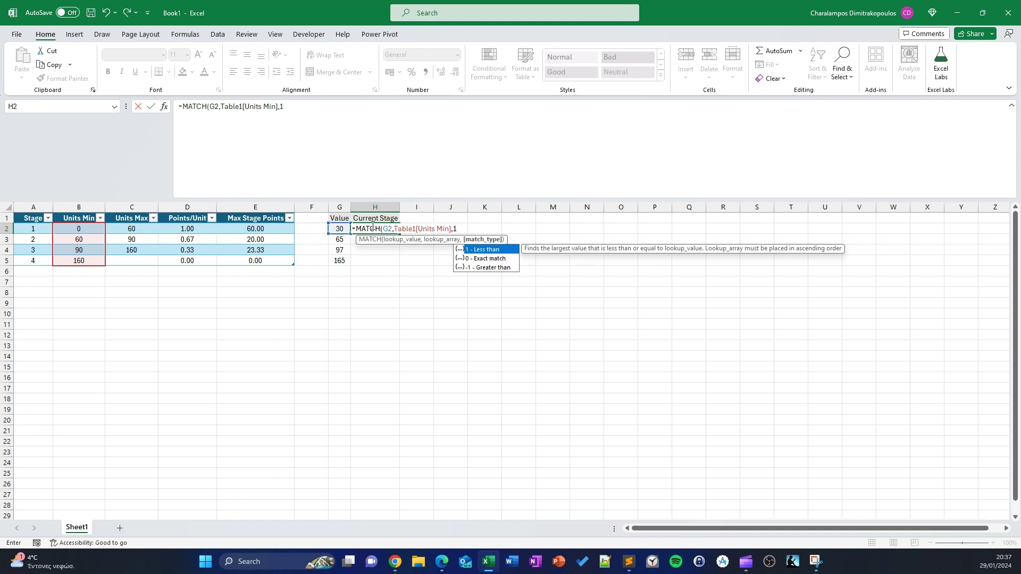
text())
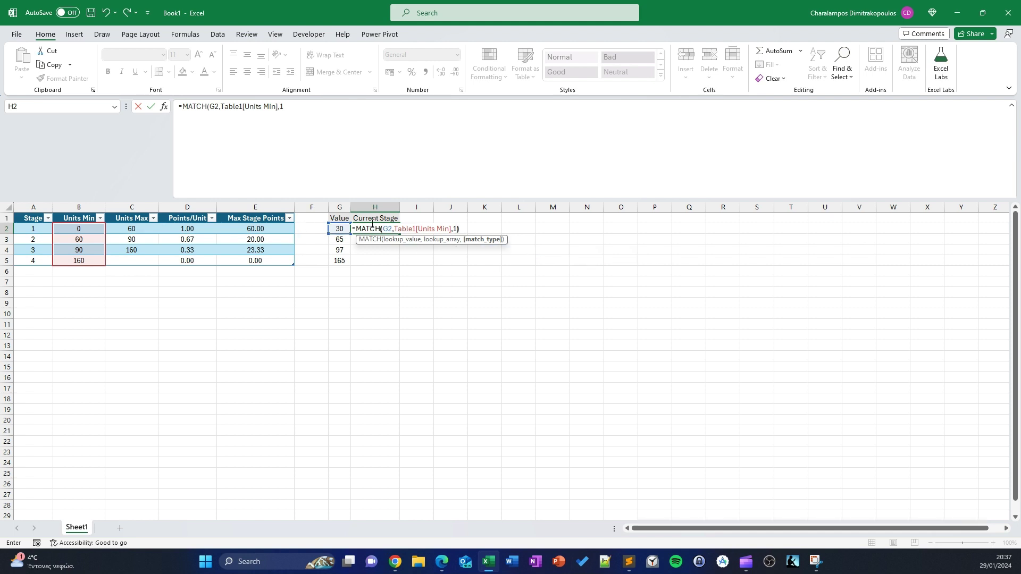
key(Return)
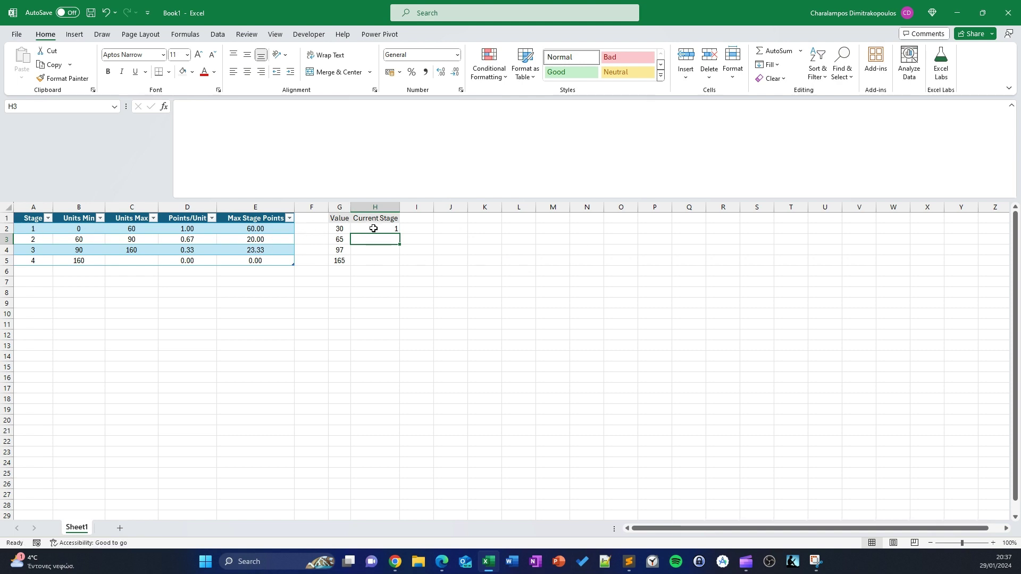
Step: Centre the contents of column H and fill the H2 formula down to H5
click(375, 206)
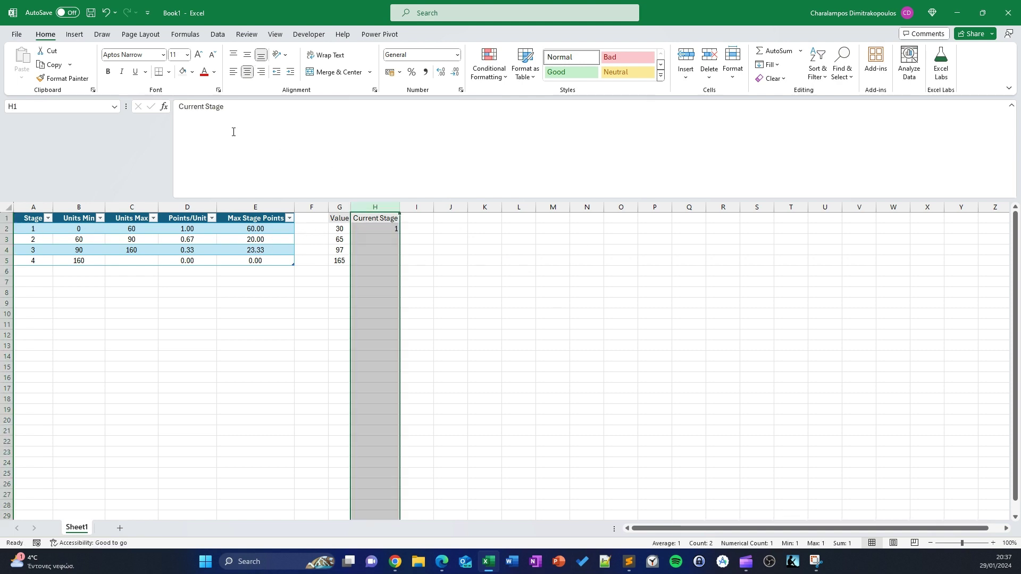
click(245, 73)
click(442, 269)
click(396, 229)
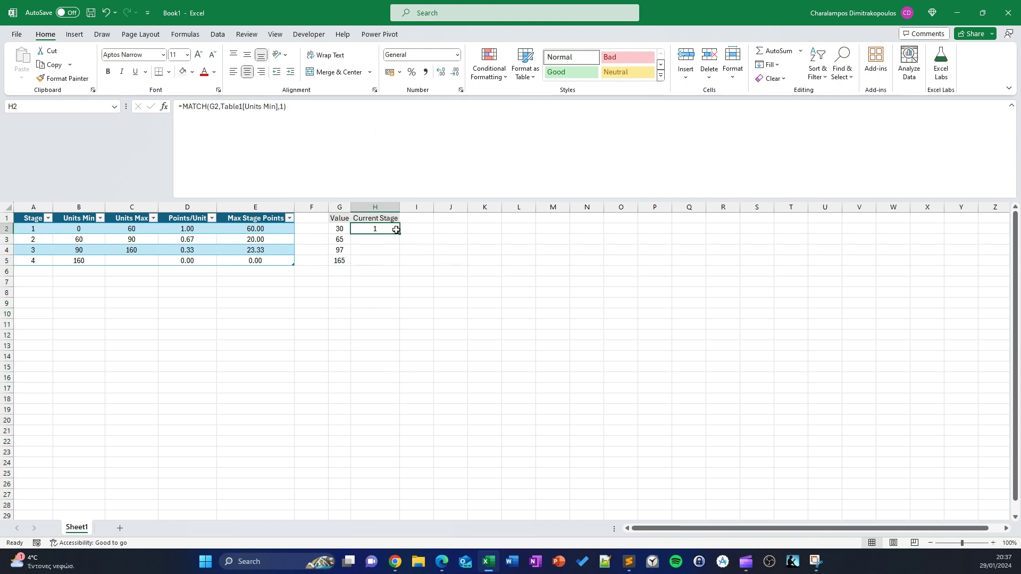
drag(397, 228, 398, 263)
click(484, 250)
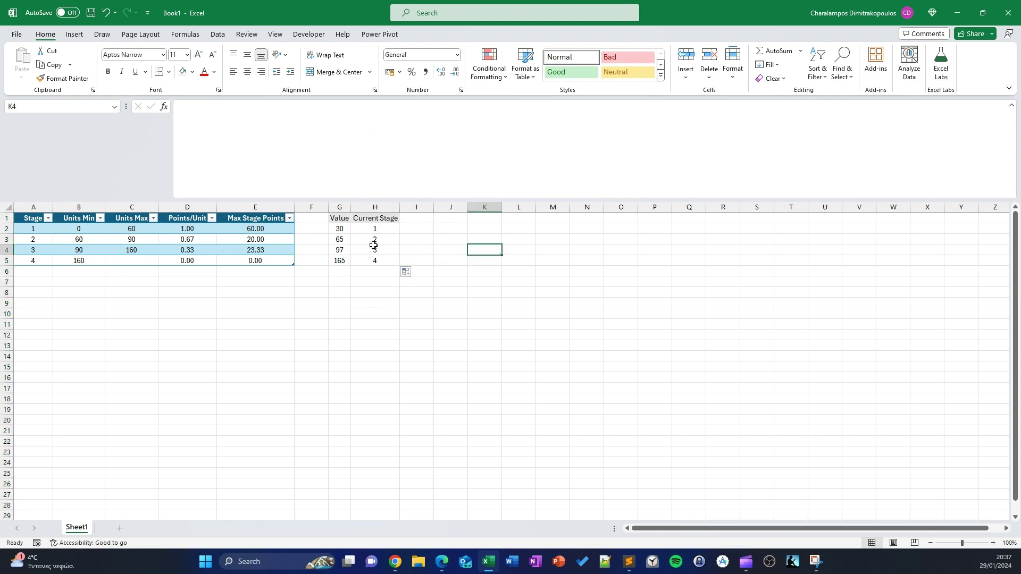
Step: Test the Current Stage formula by setting G3 to 60 and 59, and restore the value to 65
click(340, 240)
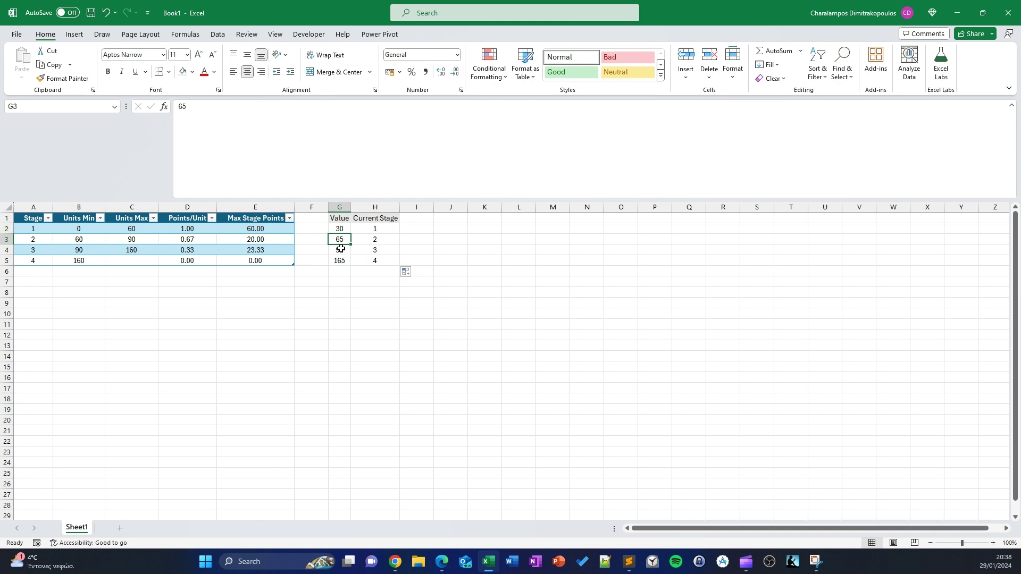
text(60)
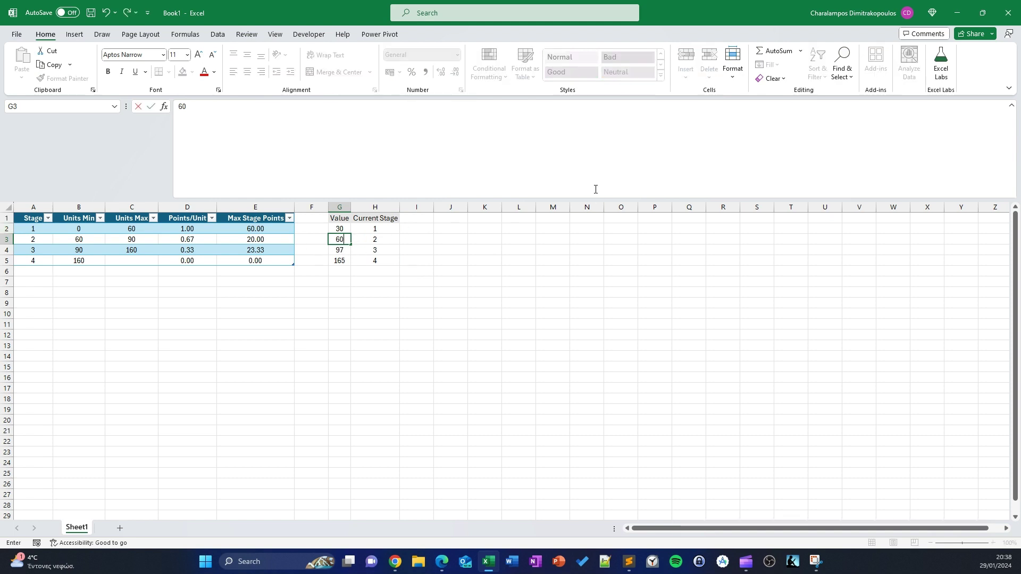
key(Return)
key(Up)
text(59)
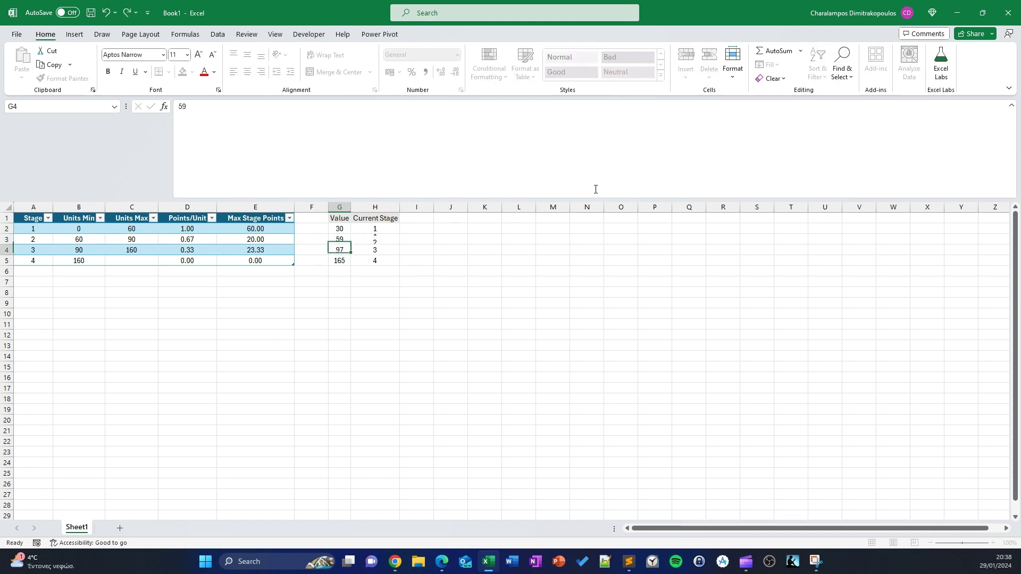
key(Return)
key(Up)
text(65)
key(Return)
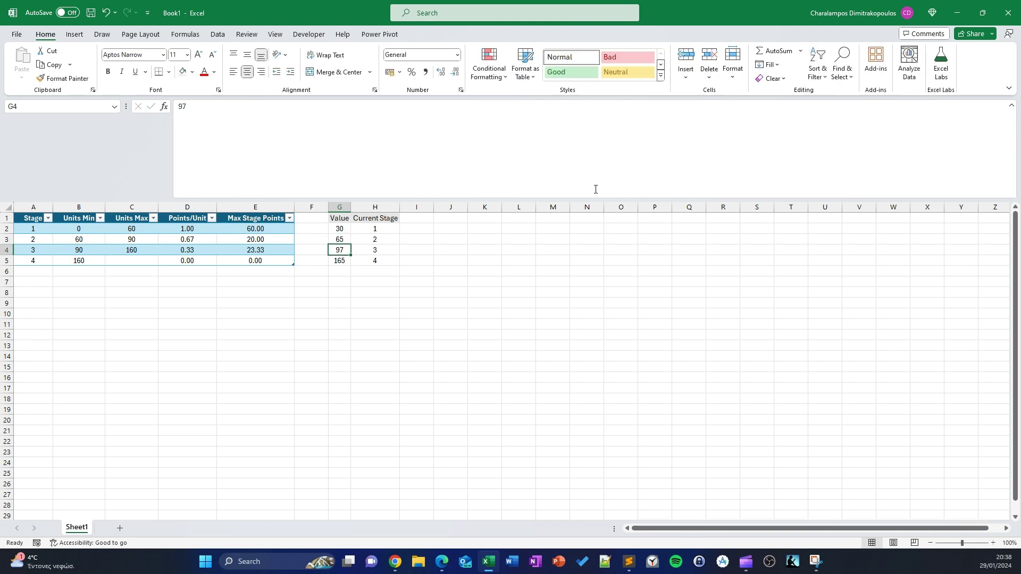
key(Down)
Step: Copy the table headers Units Min, Units Max and Points/Unit into I1:K1 as values only
click(423, 227)
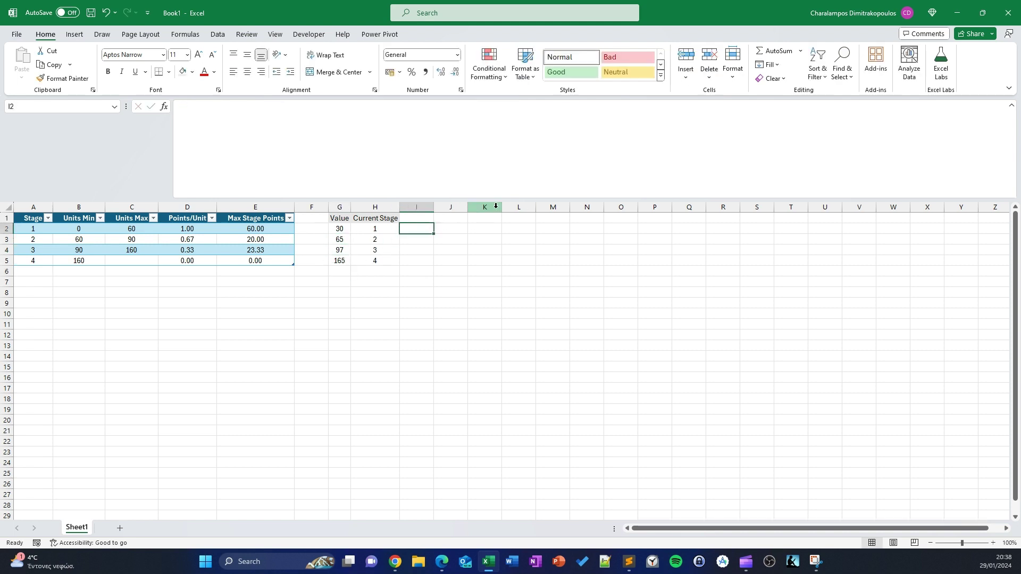
key(Up)
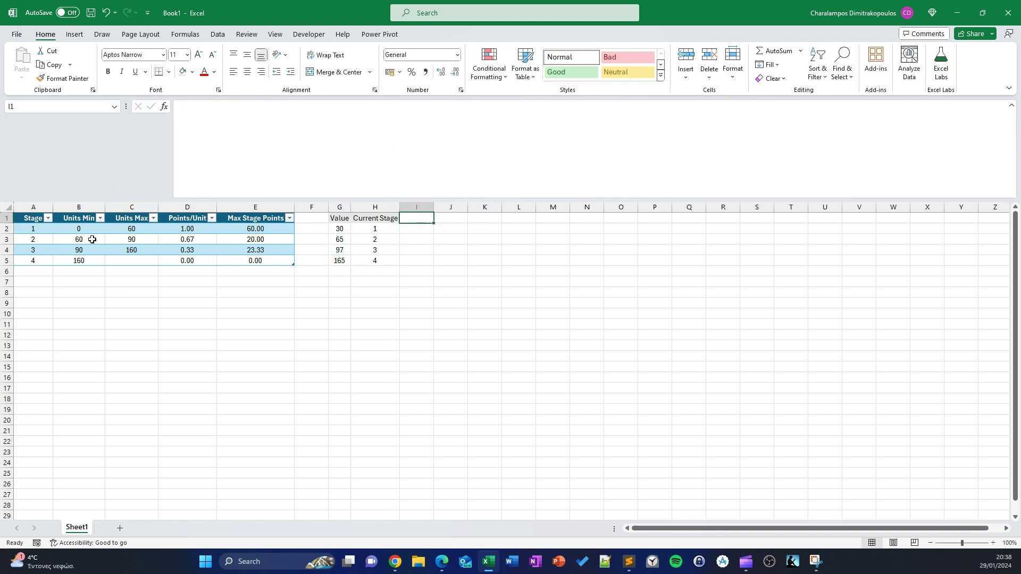
drag(74, 217, 191, 218)
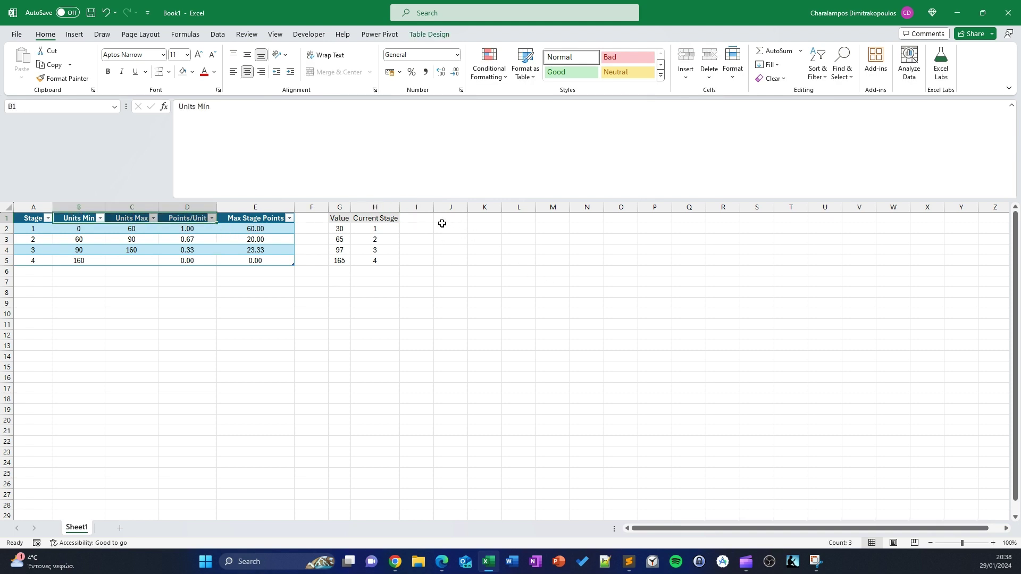
click(420, 218)
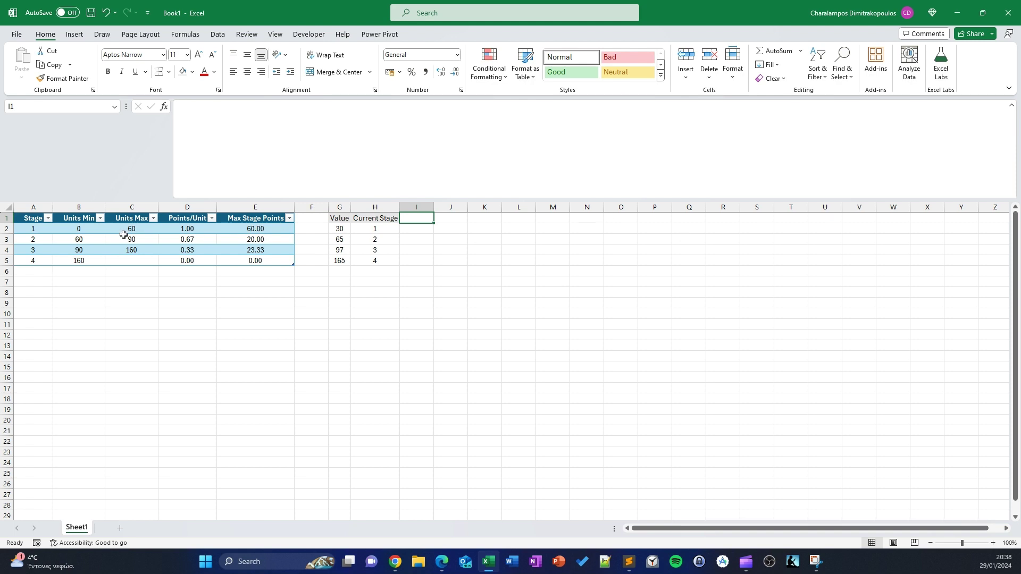
drag(81, 219, 180, 218)
key(ctrl+c)
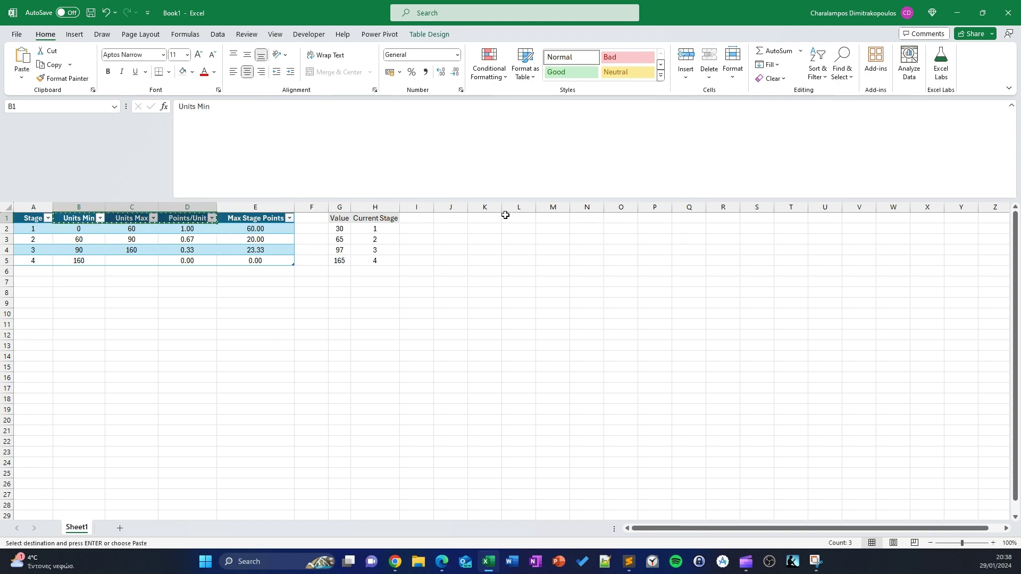
click(424, 219)
key(ctrl+alt+v)
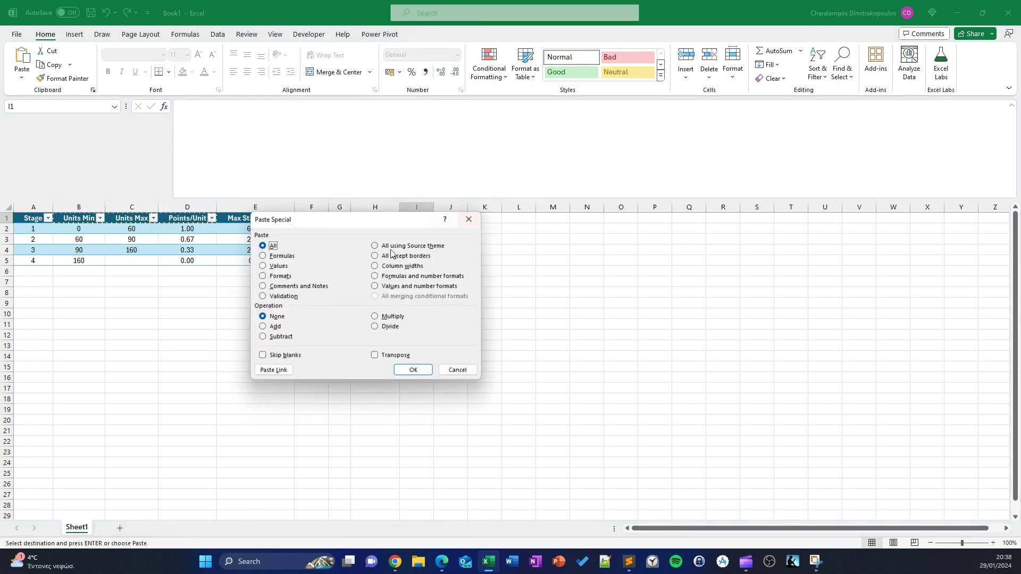
double_click(279, 265)
Step: Apply the Current Stage header's formatting to I1:K1 and autofit the widths of columns I to K
click(369, 220)
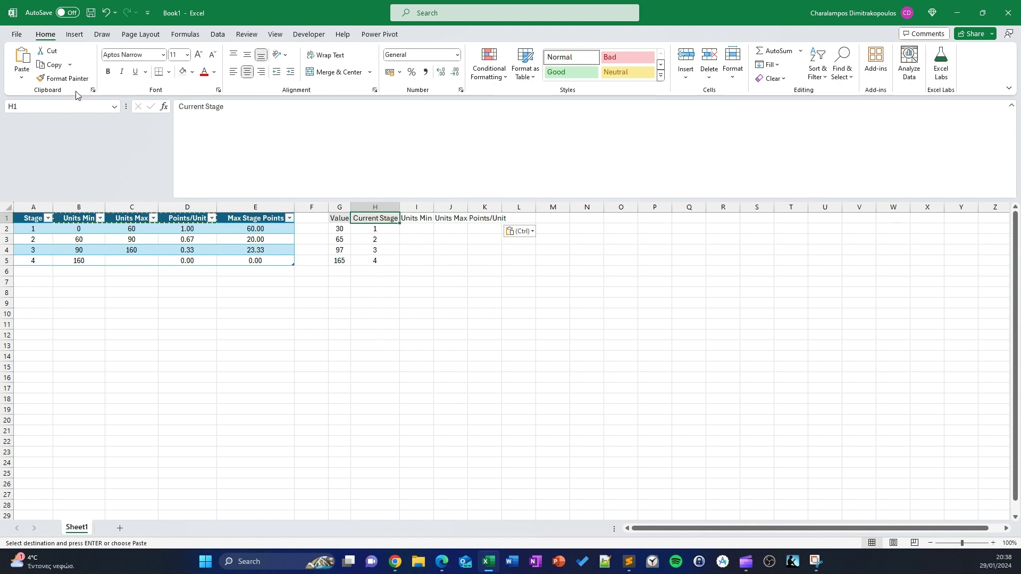
click(63, 78)
drag(417, 219, 497, 220)
click(551, 300)
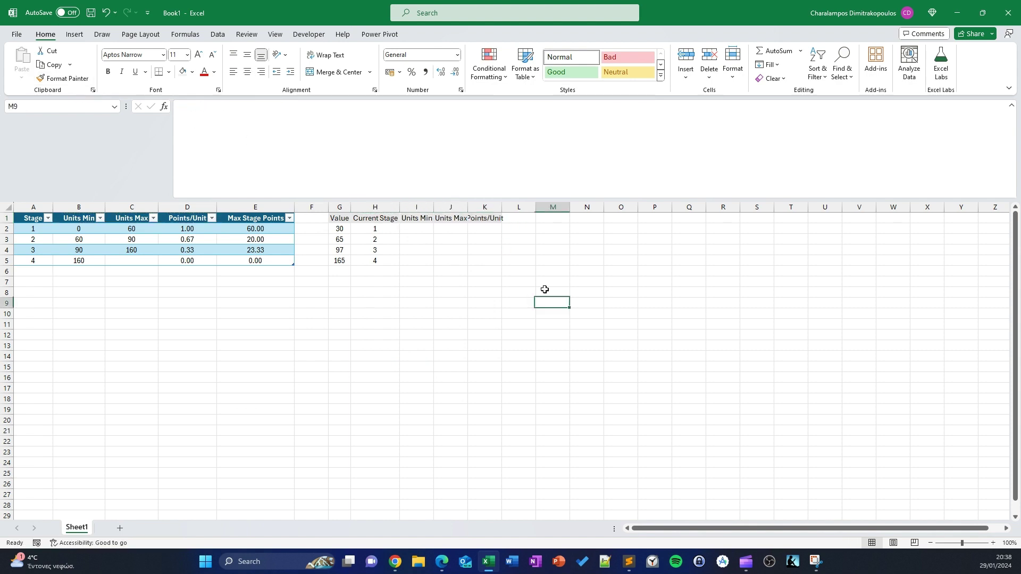
drag(417, 207, 500, 207)
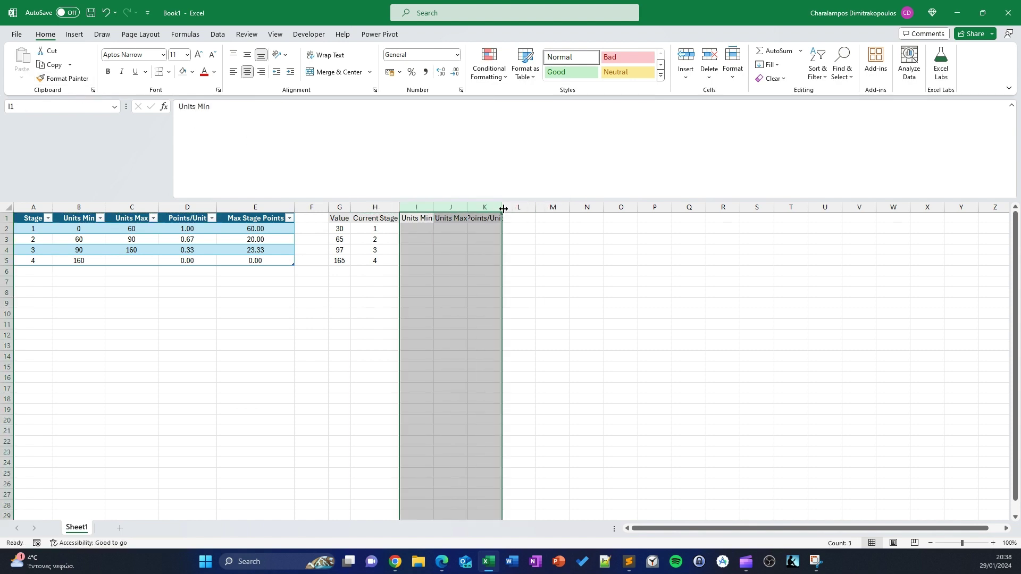
double_click(502, 207)
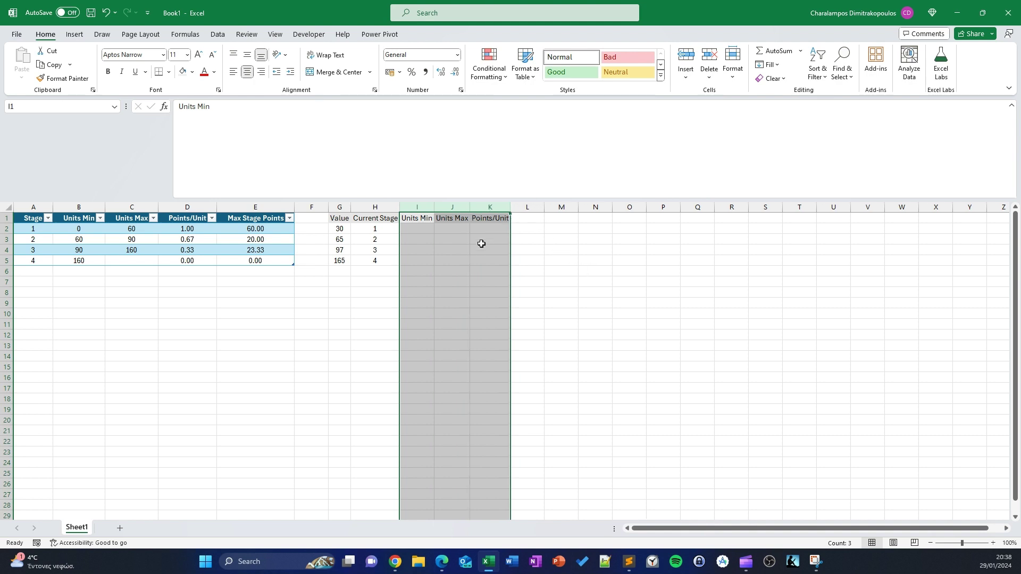
Step: Enter a FILTER formula in I2 that returns Table1[[Units Min]:[Points/Unit]] where Table1[Stage]=H2
key(Down)
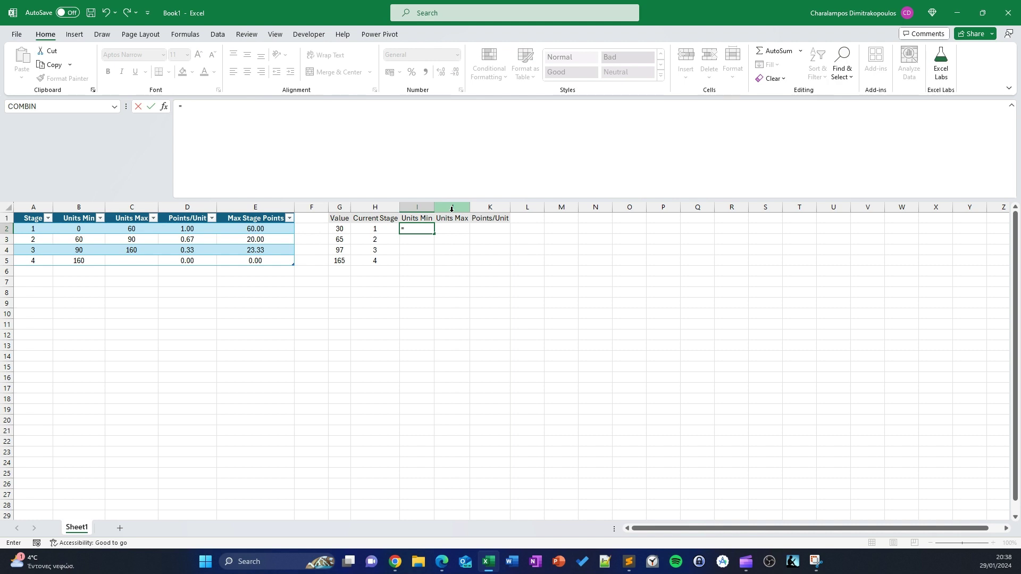
text(=fil)
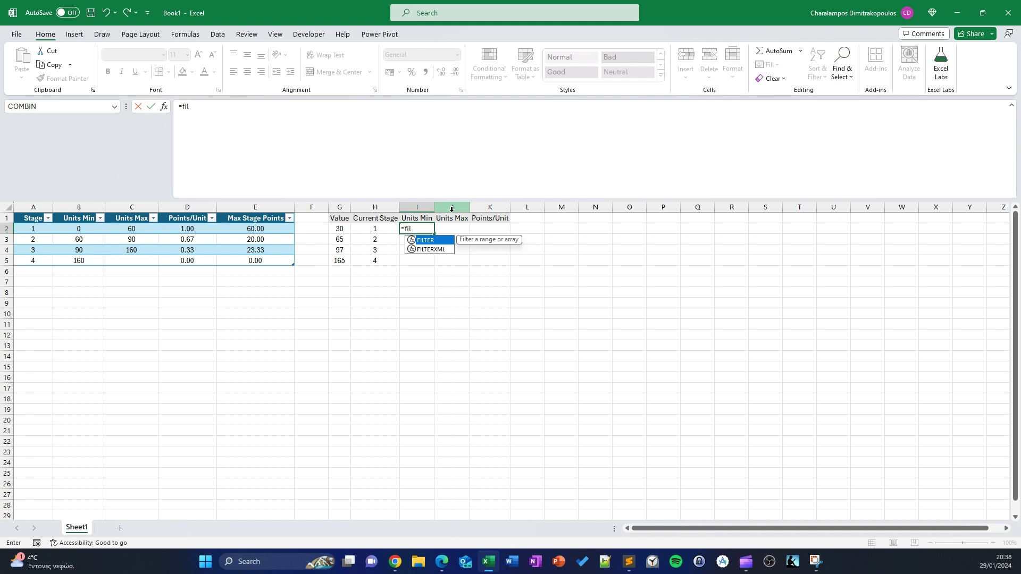
key(Tab)
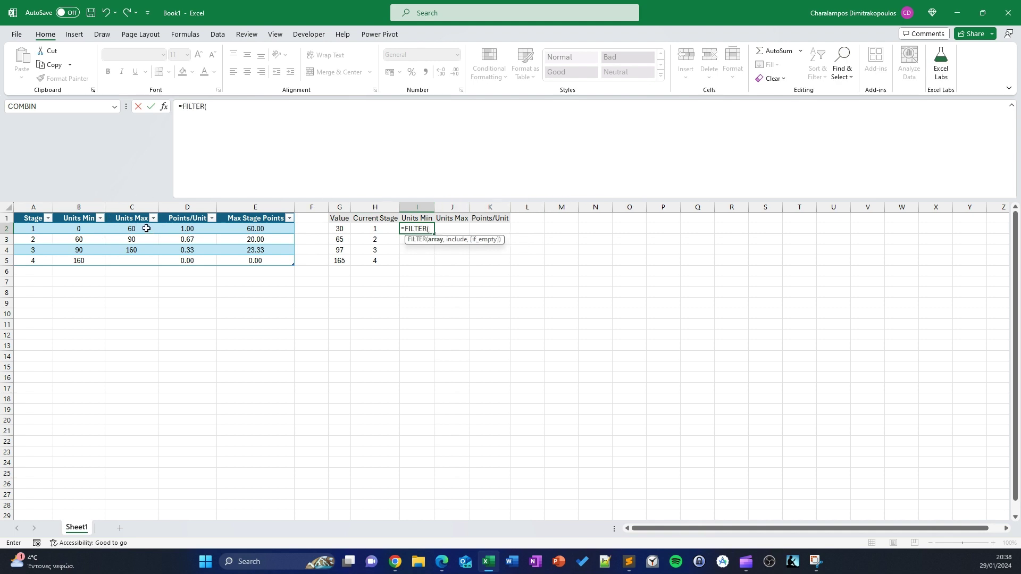
drag(83, 228, 187, 260)
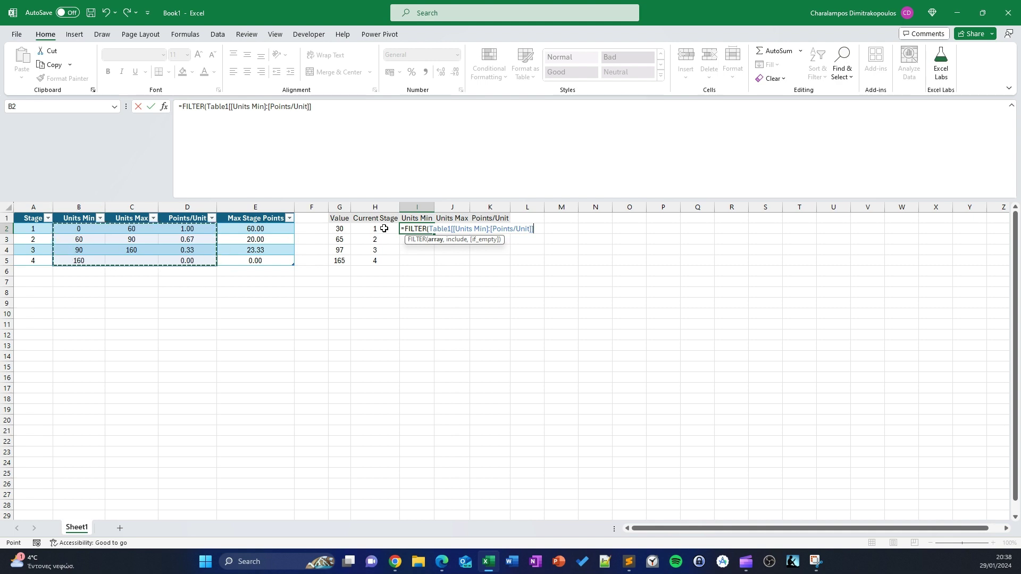
text(,)
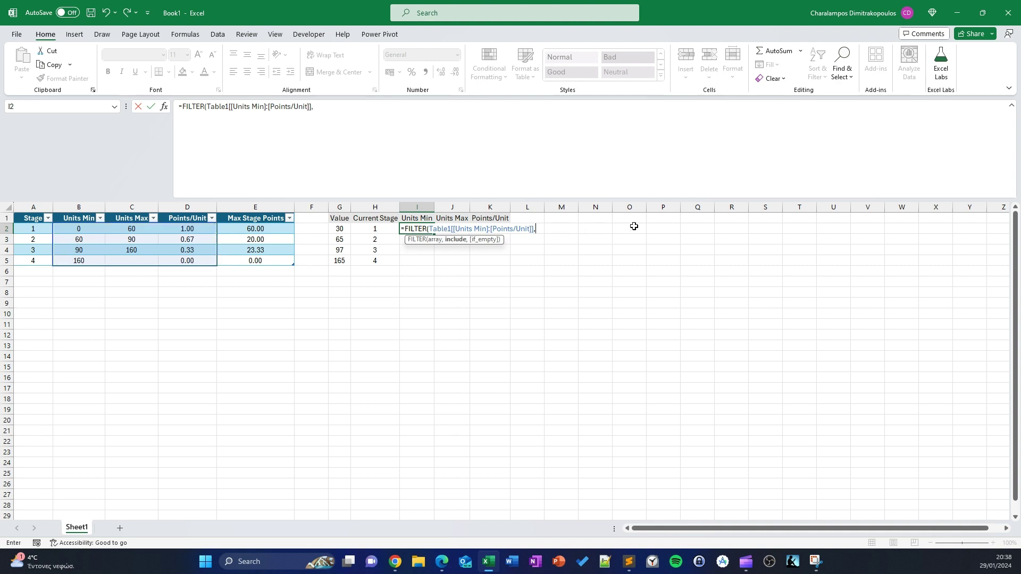
drag(34, 229, 40, 260)
text(=)
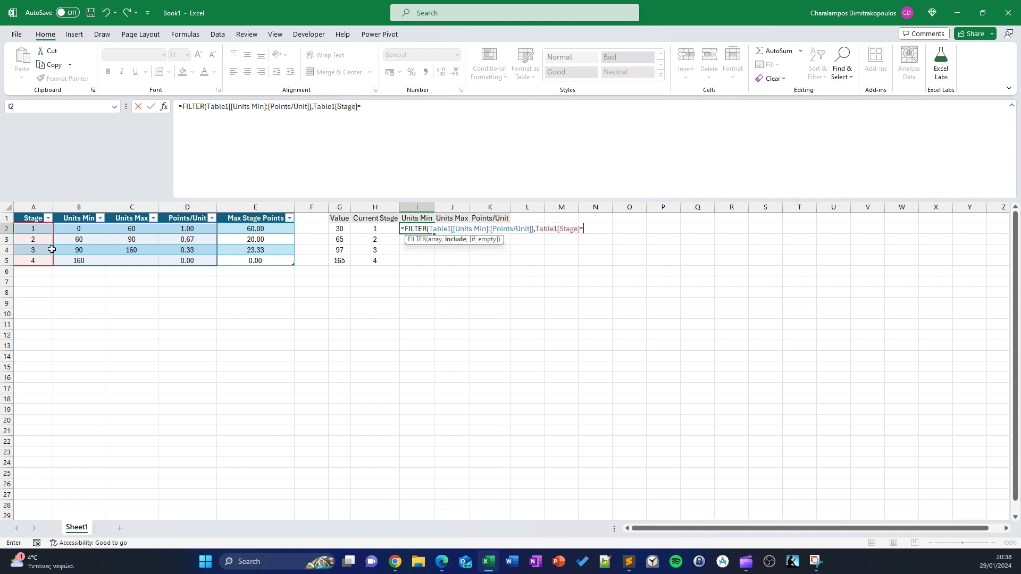
click(369, 230)
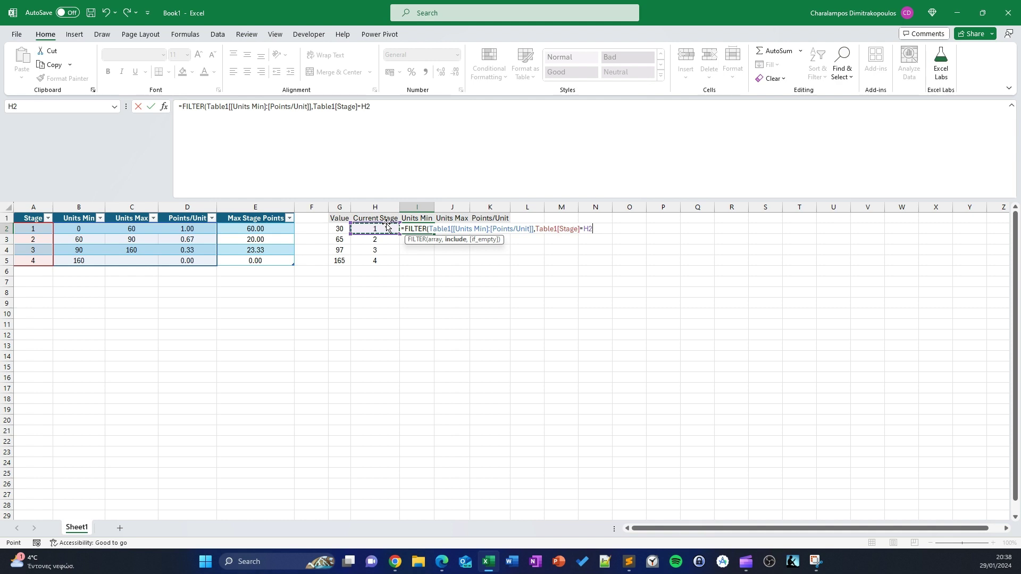
text(,)
key(Return)
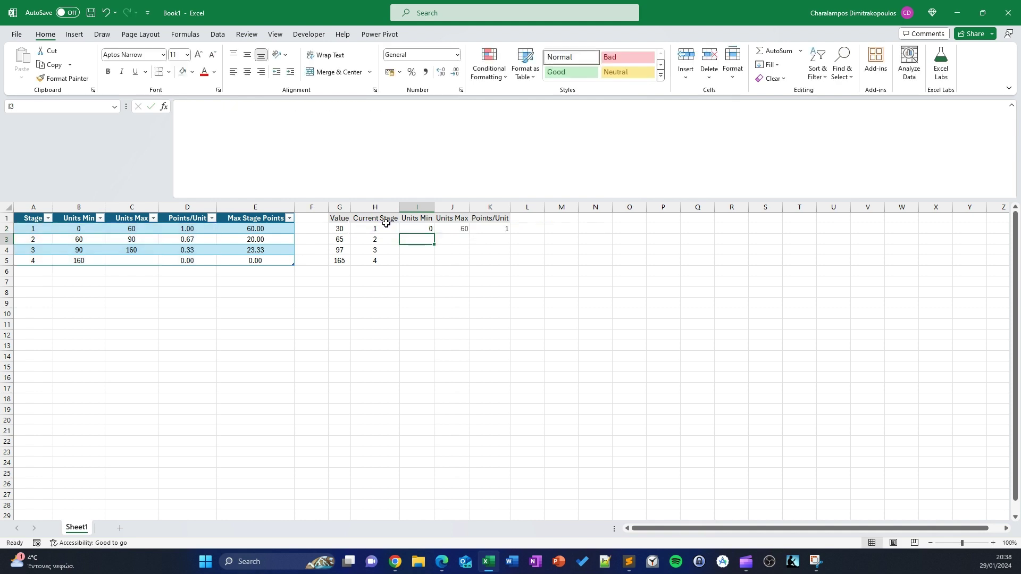
Step: Fill the FILTER formula from I2 down through I5
drag(414, 230, 425, 265)
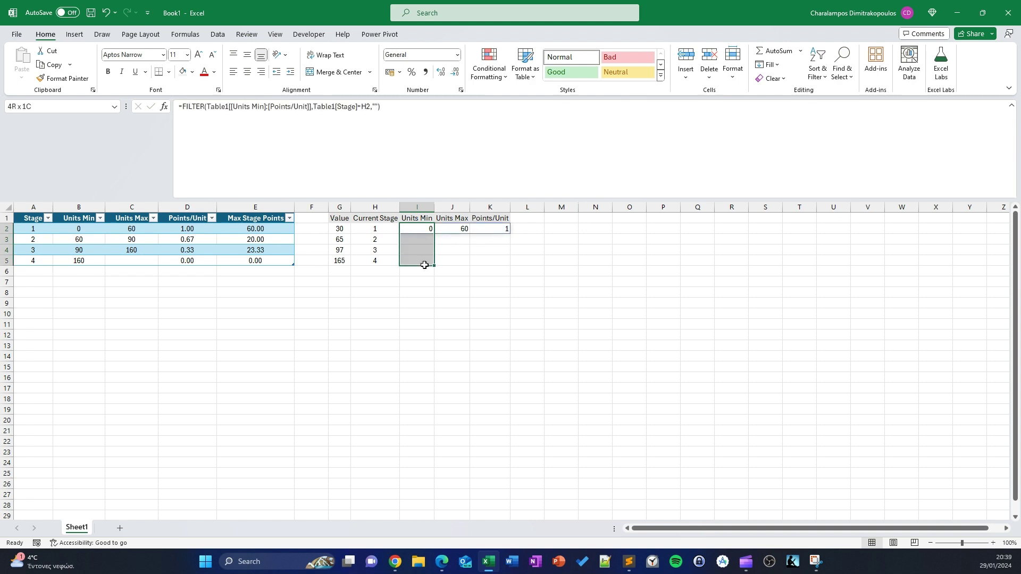
key(F2)
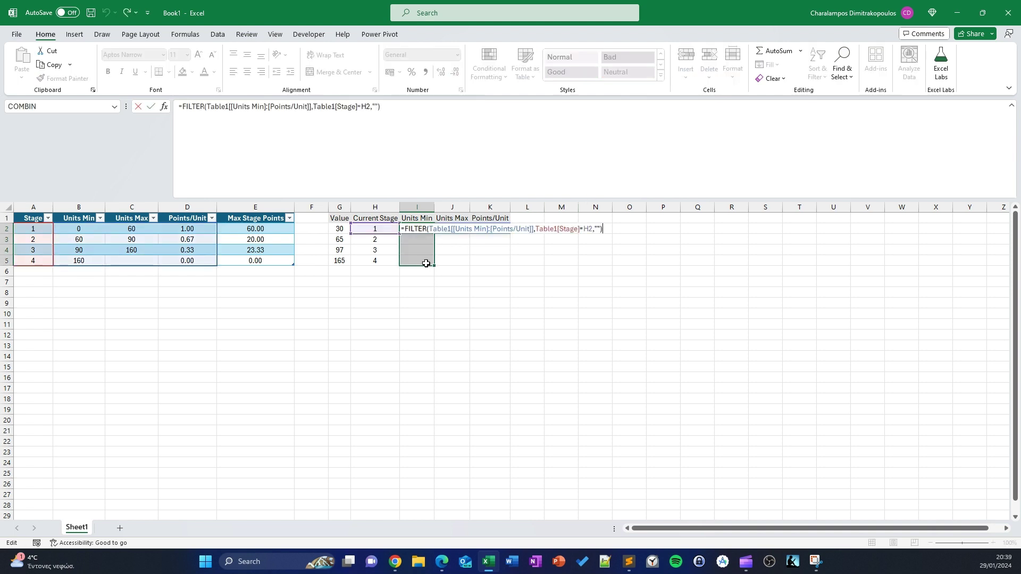
key(ctrl+Return)
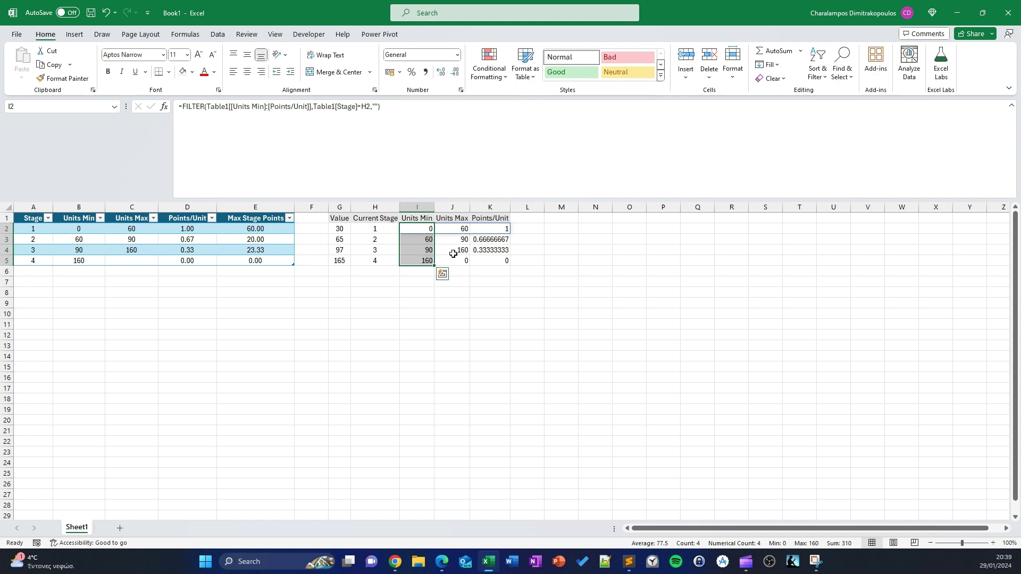
drag(731, 345, 697, 344)
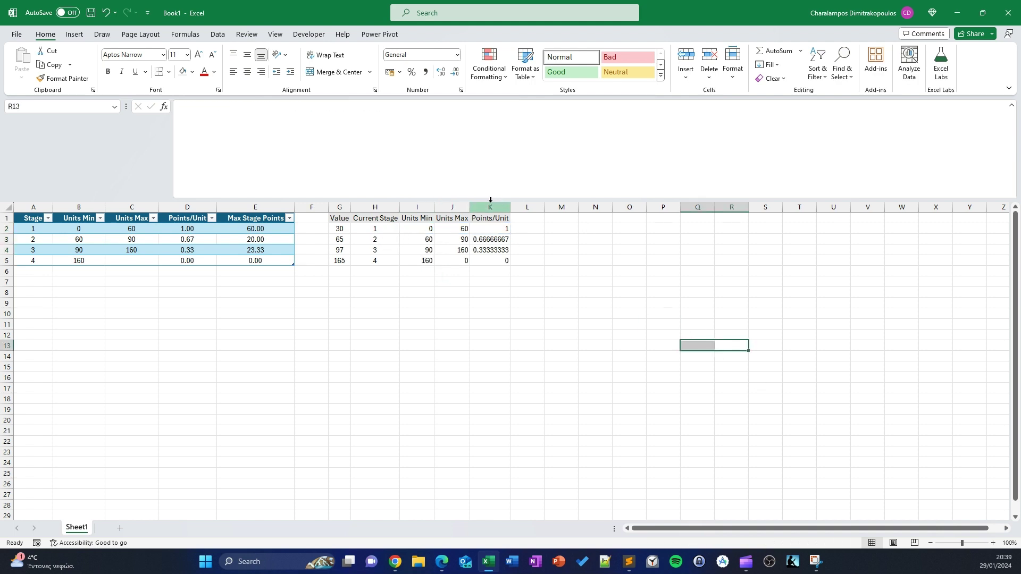
Step: Format column K as Number with 2 decimal places
click(490, 200)
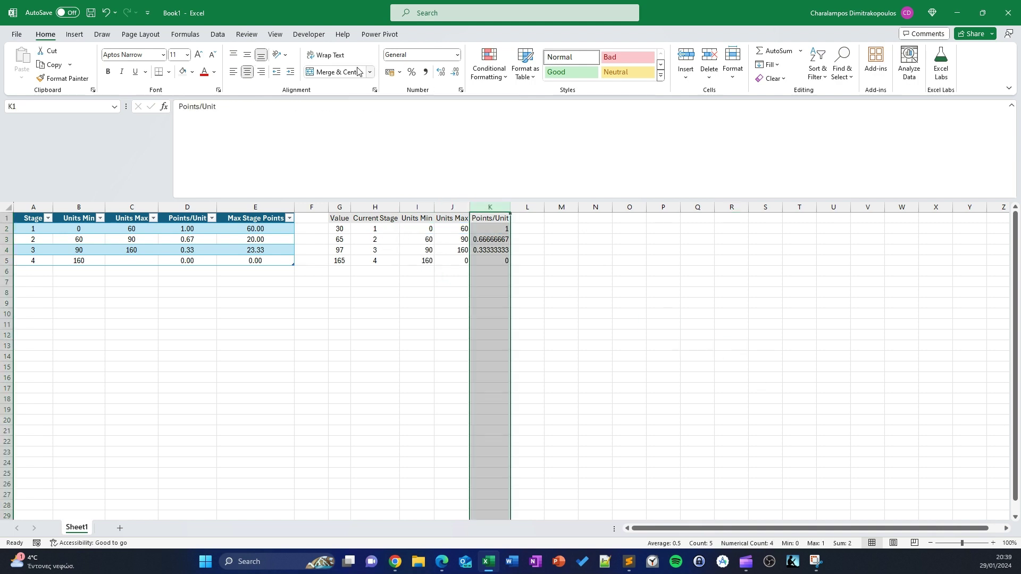
click(461, 90)
click(246, 205)
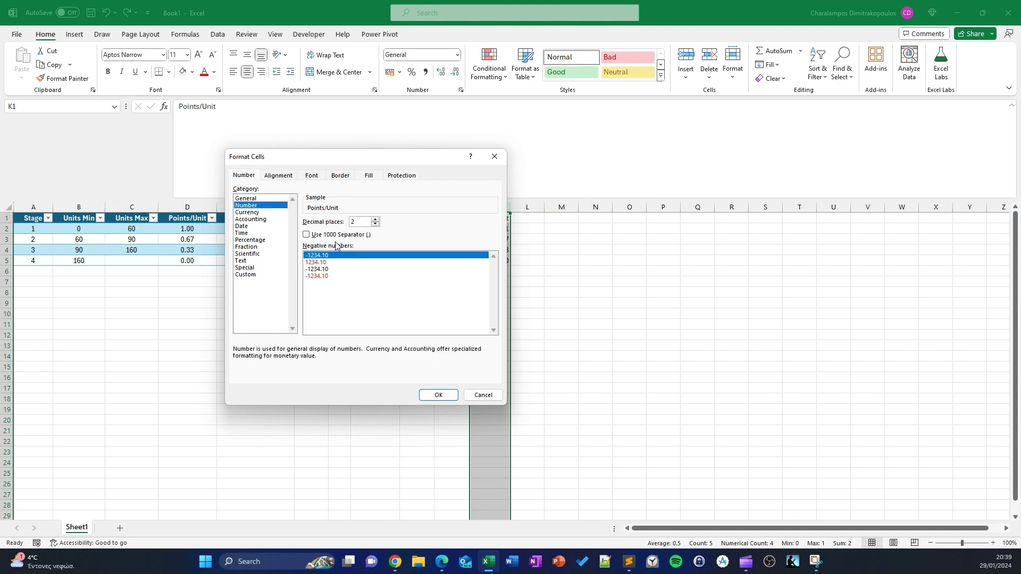
click(436, 394)
click(595, 292)
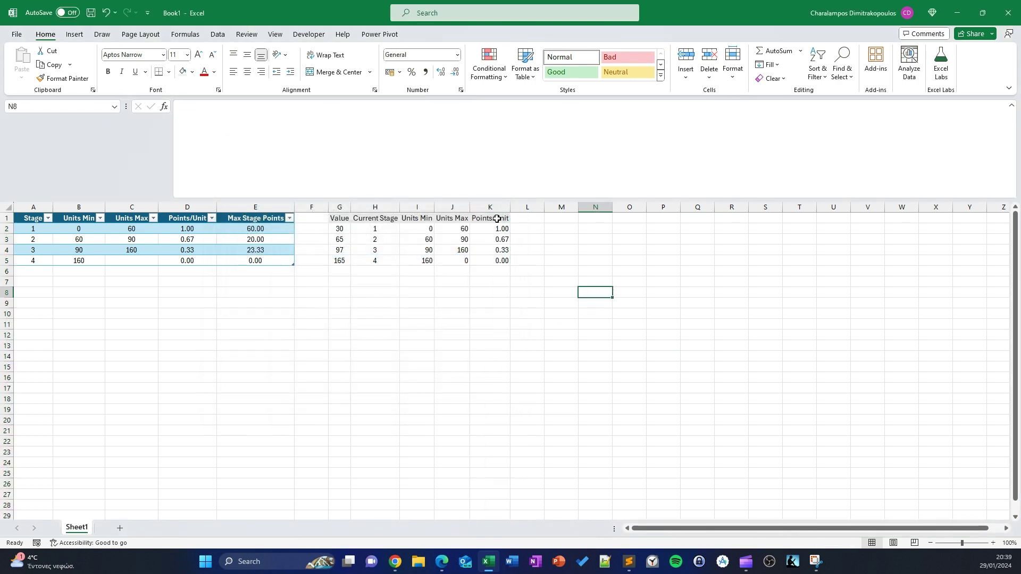
Step: Center the contents of columns I to K horizontally
drag(418, 207, 490, 207)
click(248, 72)
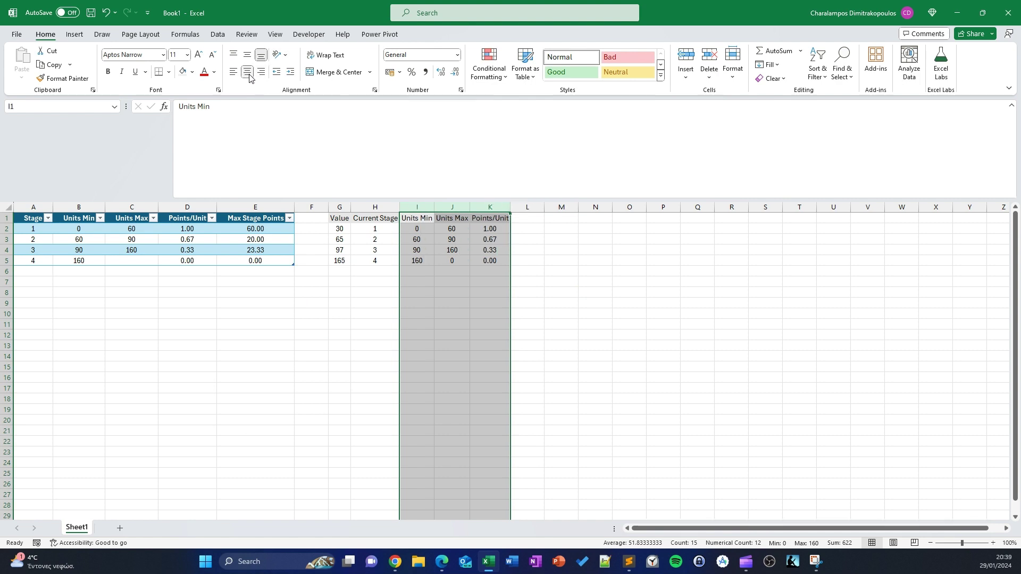
click(561, 229)
click(521, 216)
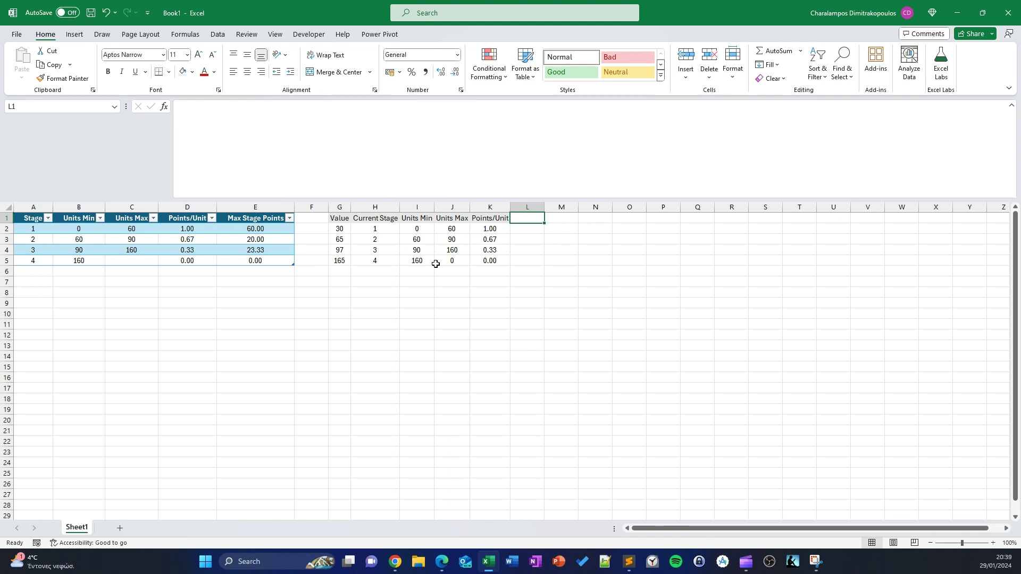
Step: Test the stage lookup formulas by setting G3 to 59, and undo the change
click(341, 240)
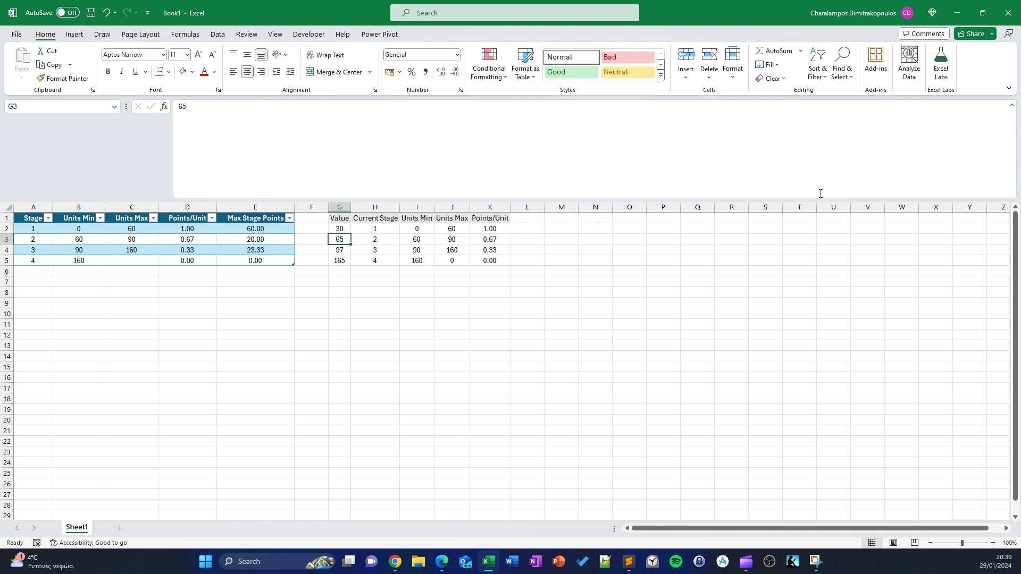
text(59)
key(ctrl+Return)
key(ctrl+z)
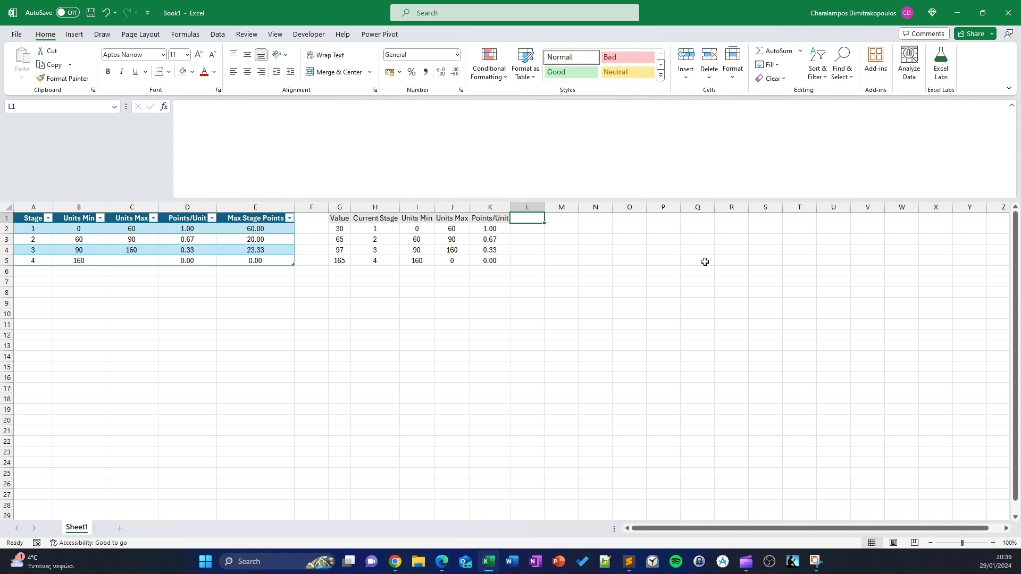
Step: Enter the header Current Stage Points in L1 and autofit the width of column L
text(Current S)
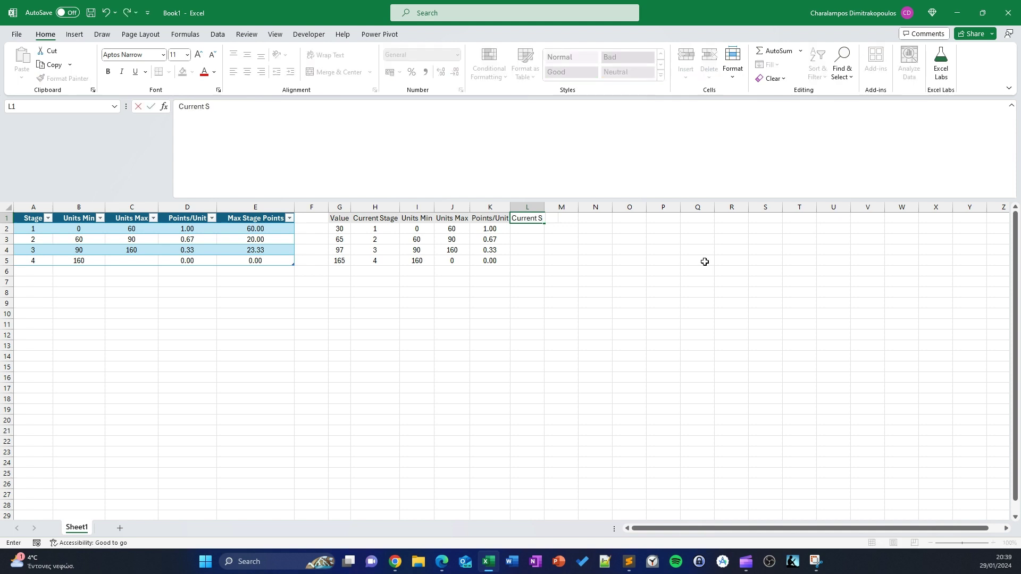
text(tage Points)
key(Return)
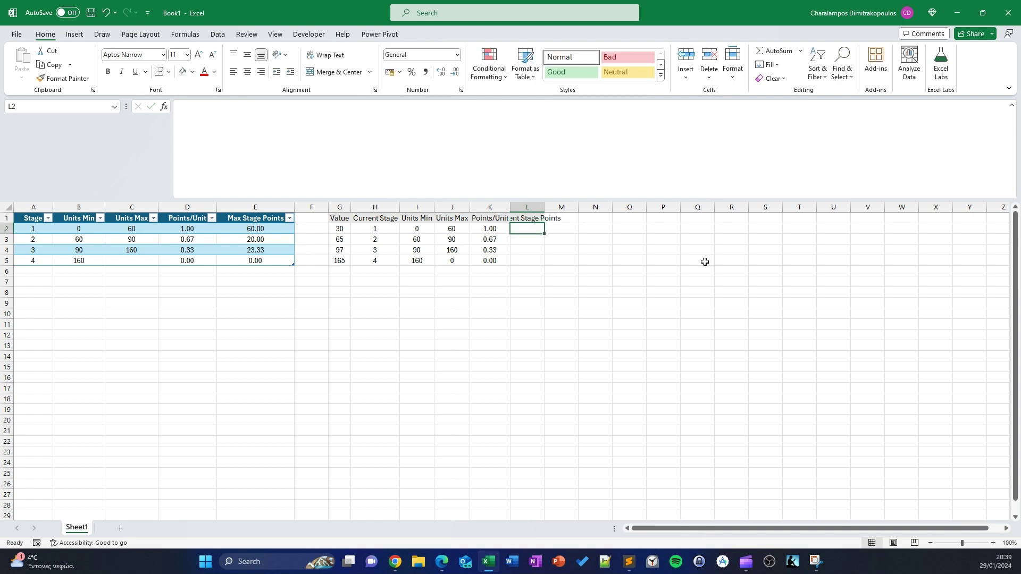
double_click(544, 207)
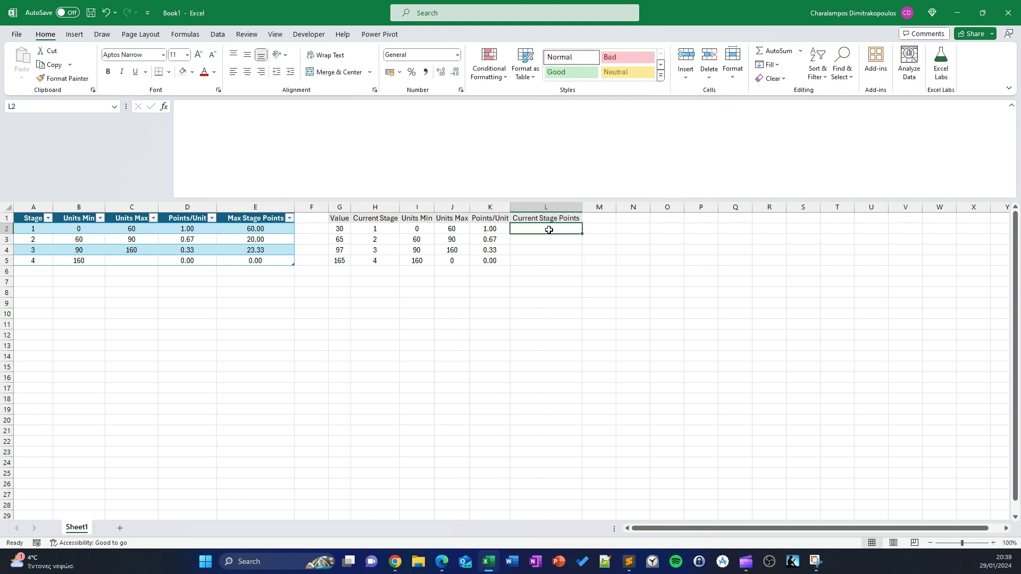
Step: Enter the formula =(G2-I2)*K2 in L2 to calculate the current stage points
text(=)
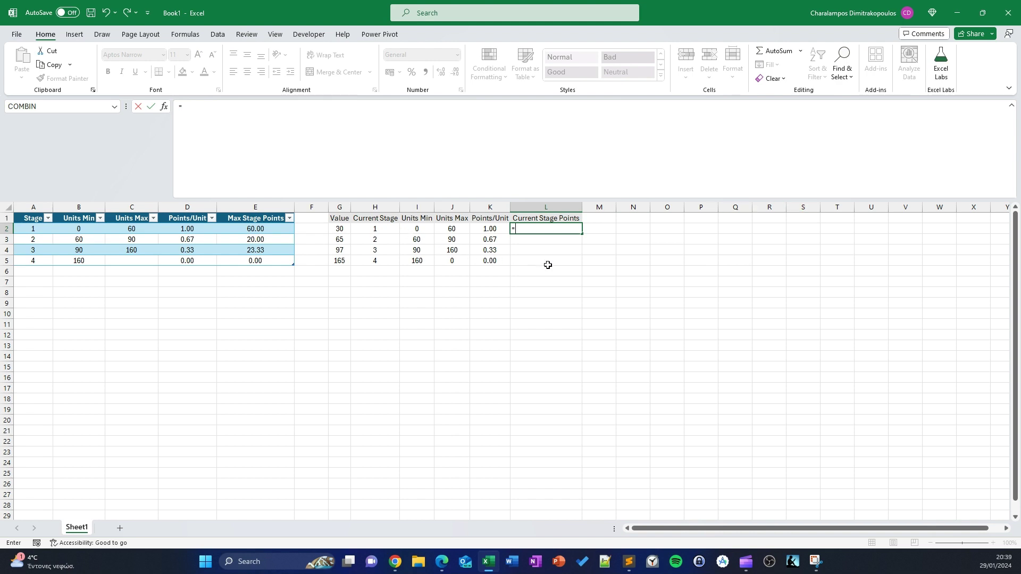
click(338, 227)
text(-)
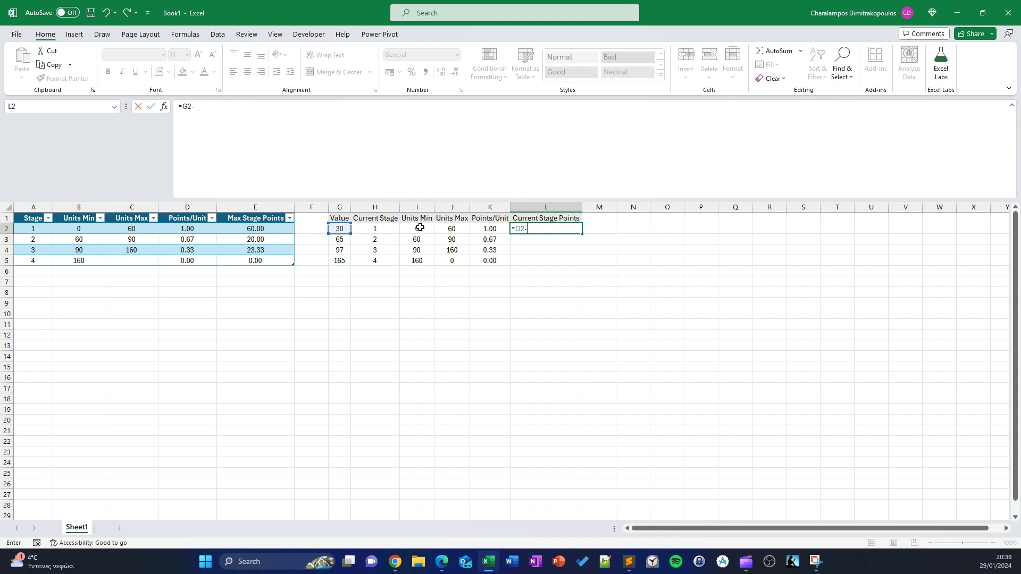
click(420, 227)
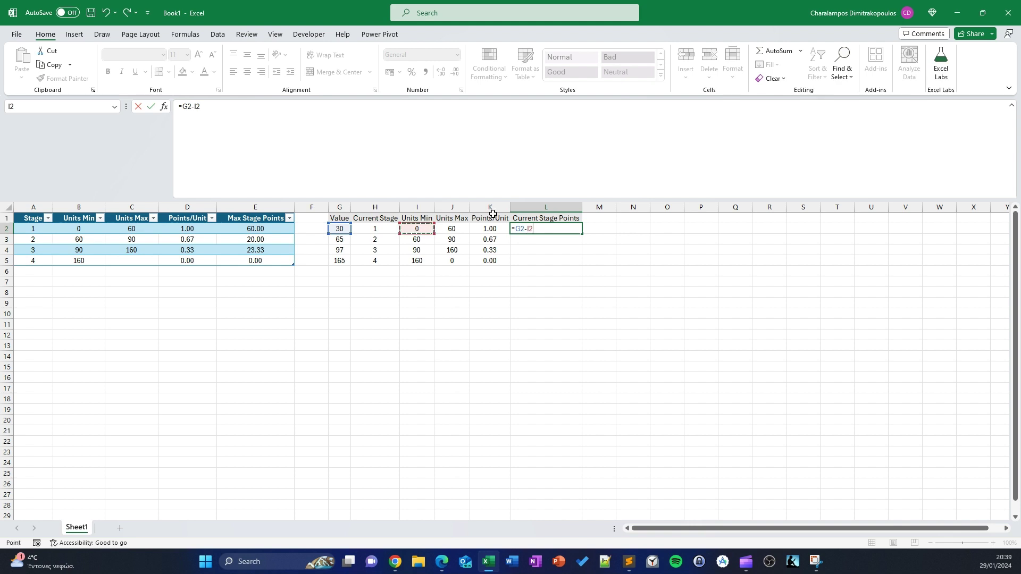
click(184, 107)
text(()
click(488, 228)
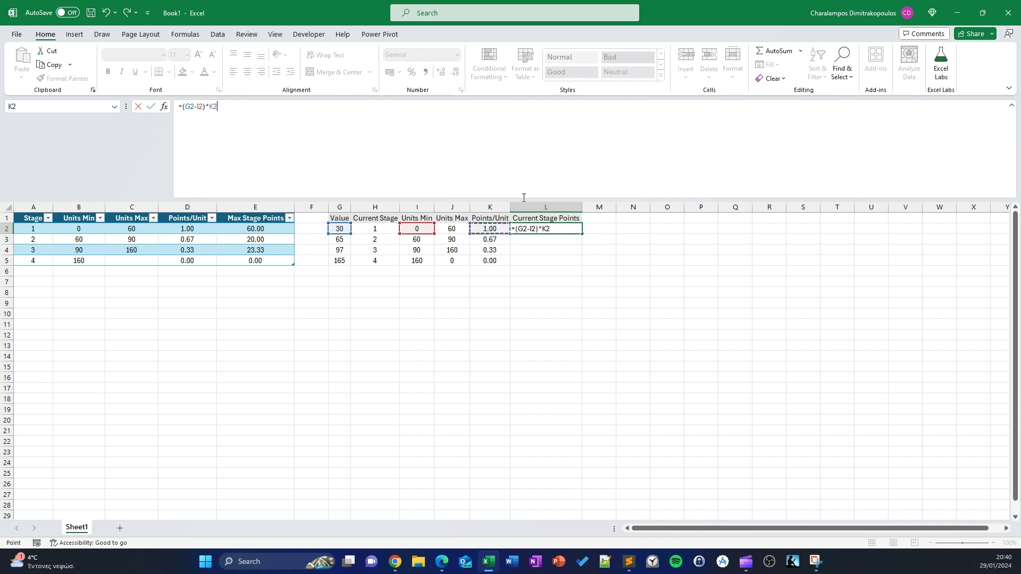
key(Return)
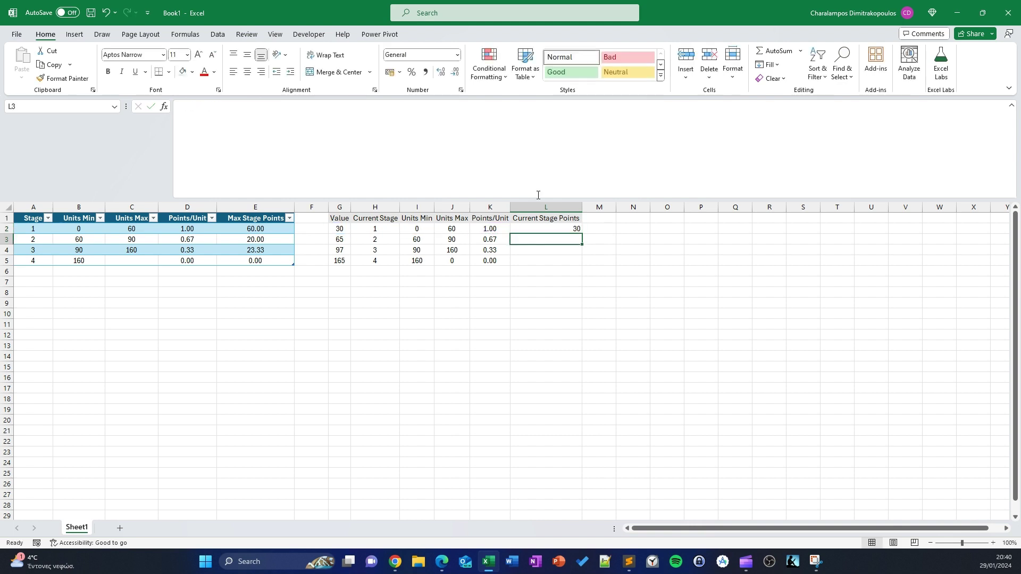
Step: Fill the Current Stage Points formula from L2 down through L5
click(544, 206)
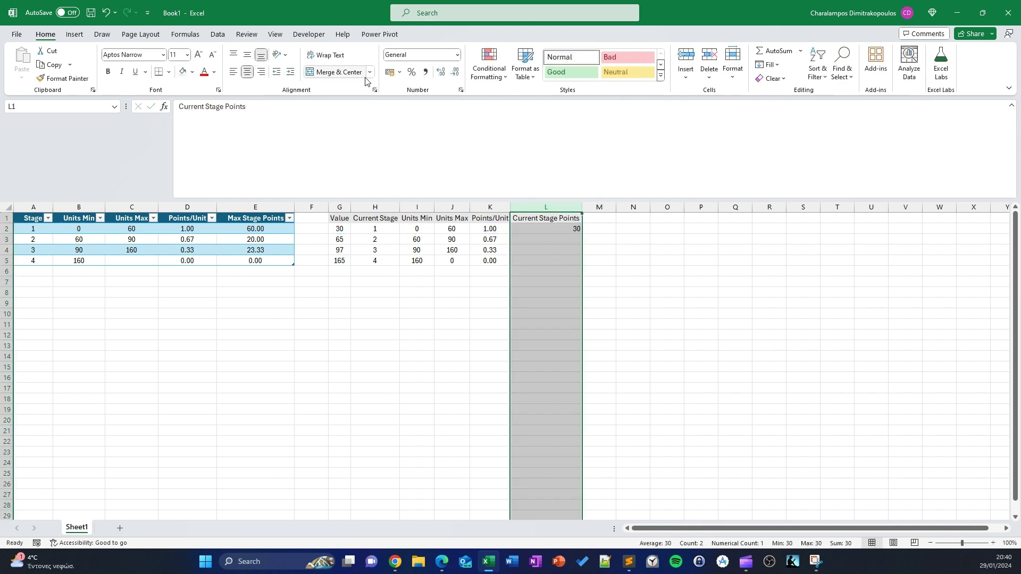
key(ctrl+z)
click(572, 240)
click(577, 230)
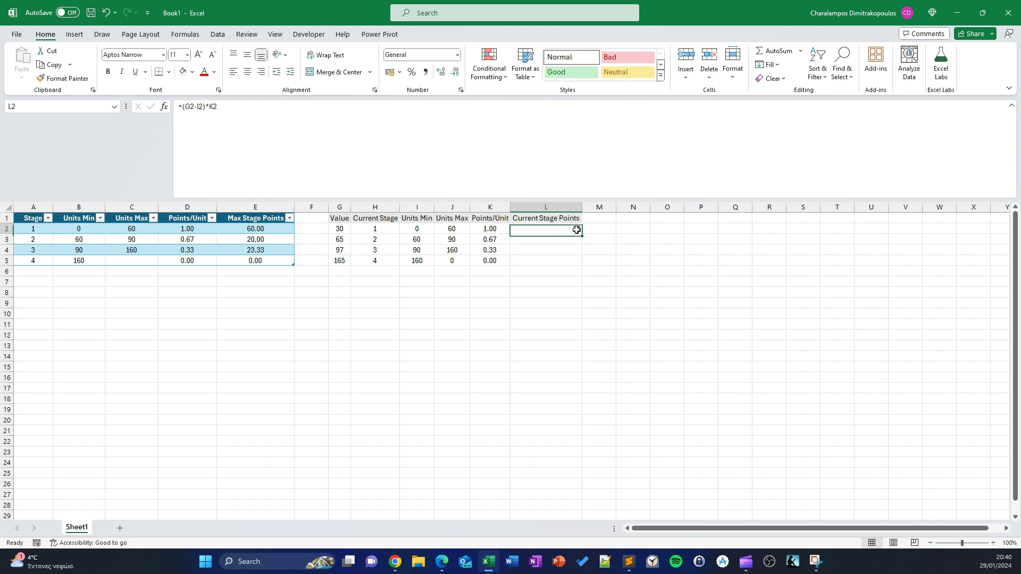
drag(581, 234, 579, 268)
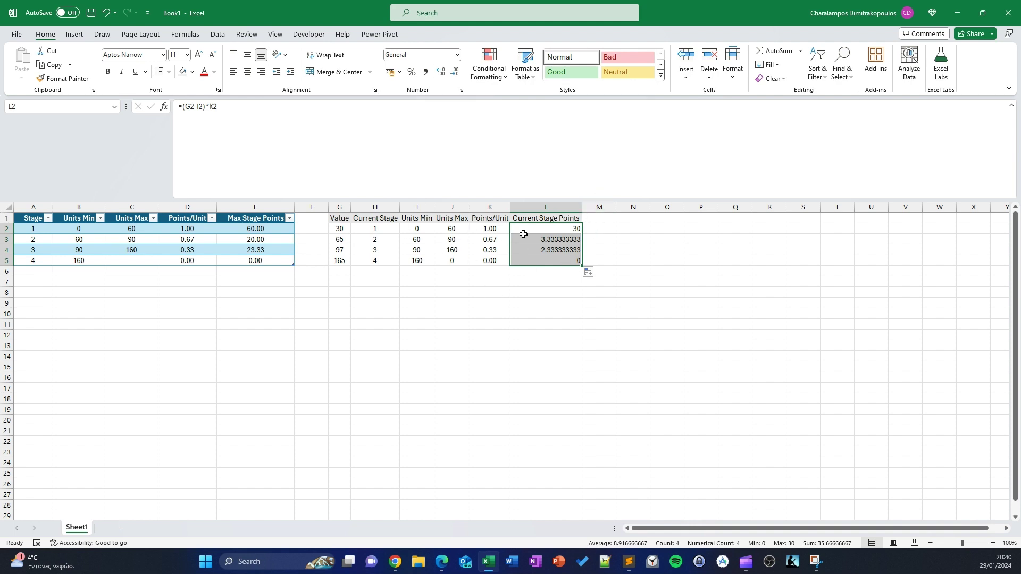
Step: Format L2:L5 with two decimal places and center the values horizontally
click(456, 73)
click(456, 73)
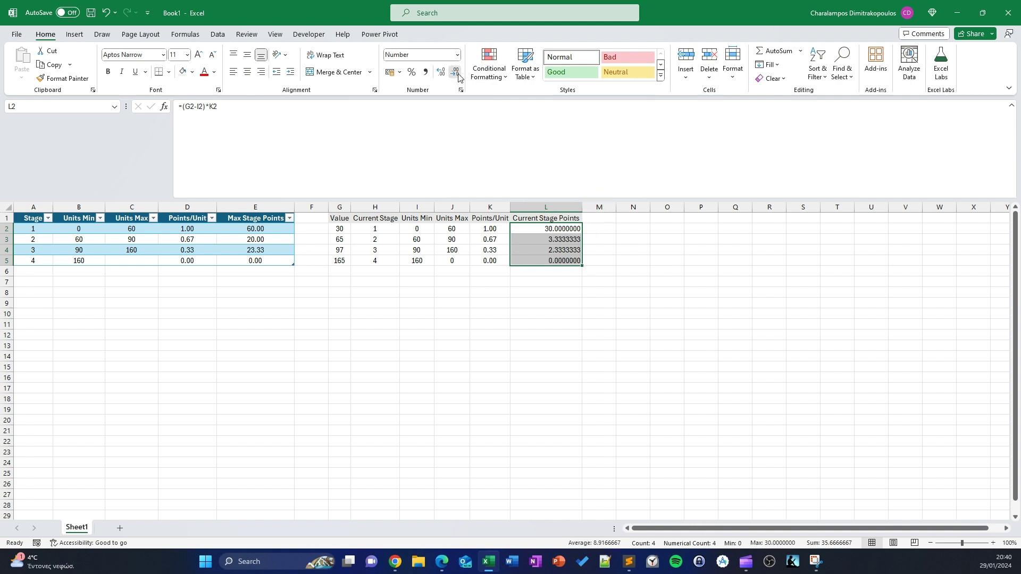
click(456, 73)
click(455, 73)
click(456, 73)
click(456, 73)
click(455, 73)
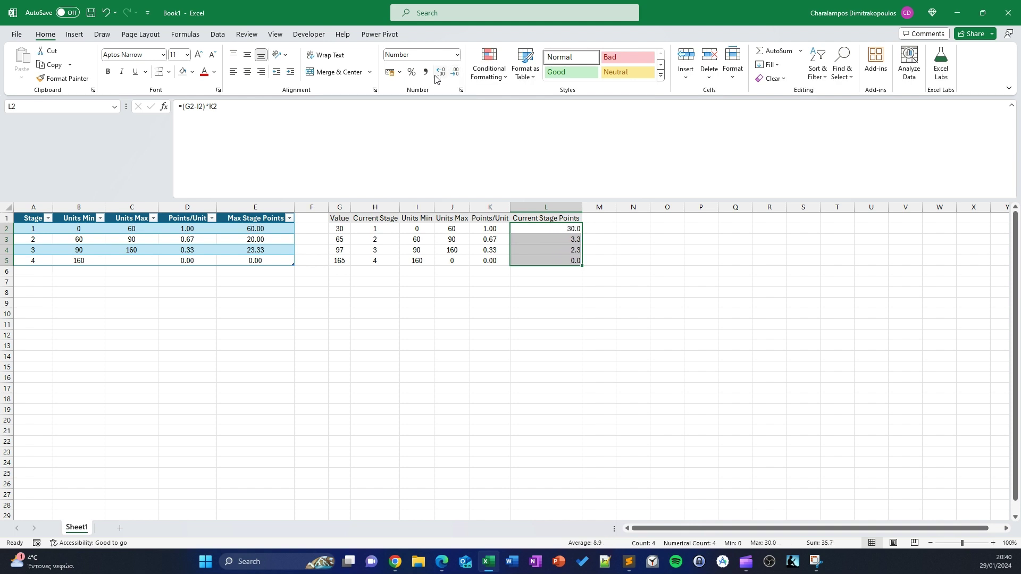
click(247, 73)
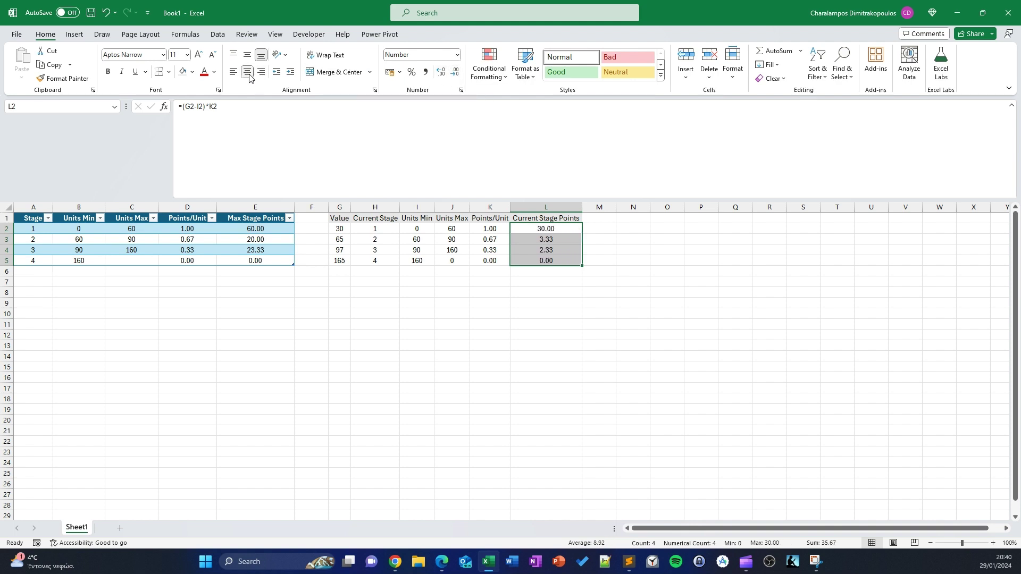
click(703, 326)
Step: Enter the header Previous Stage Points in M1 and autofit the width of column M
click(599, 226)
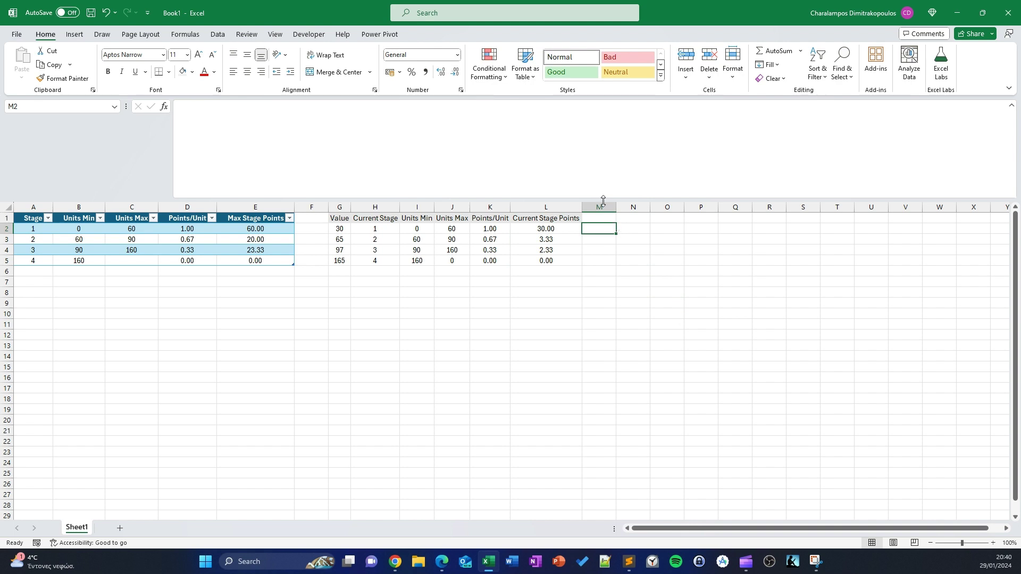
click(607, 218)
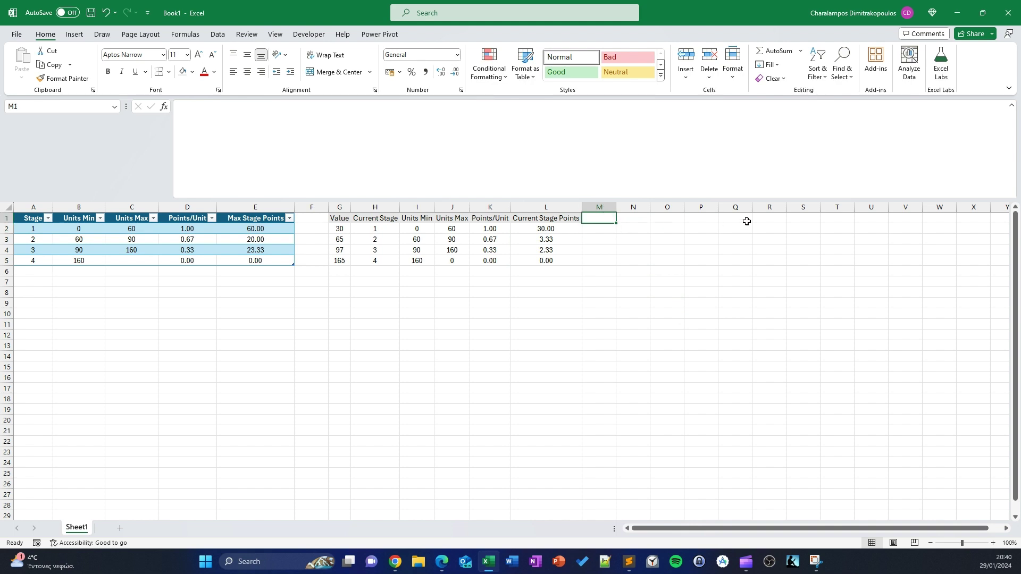
text(Previous)
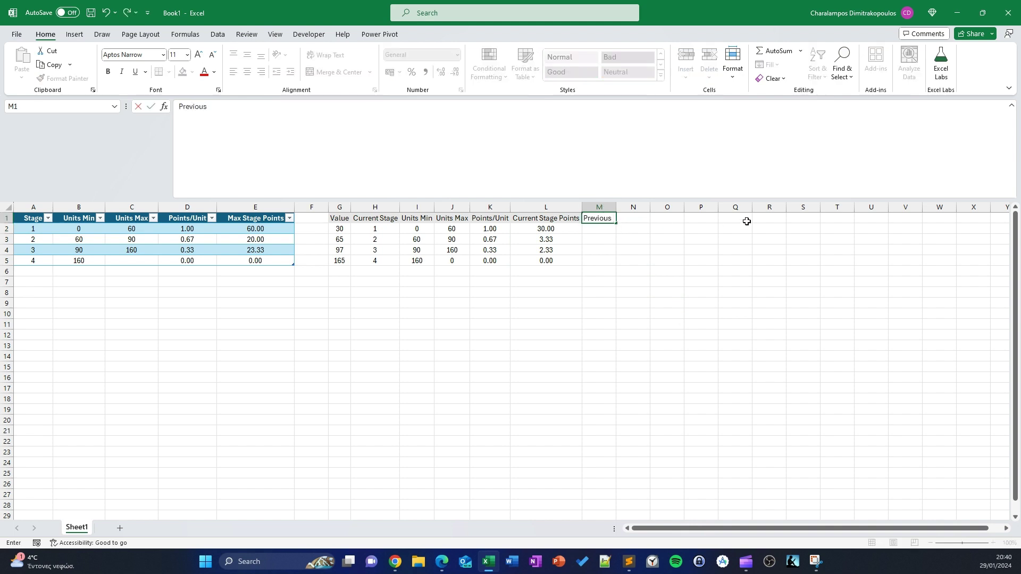
text( Stagee)
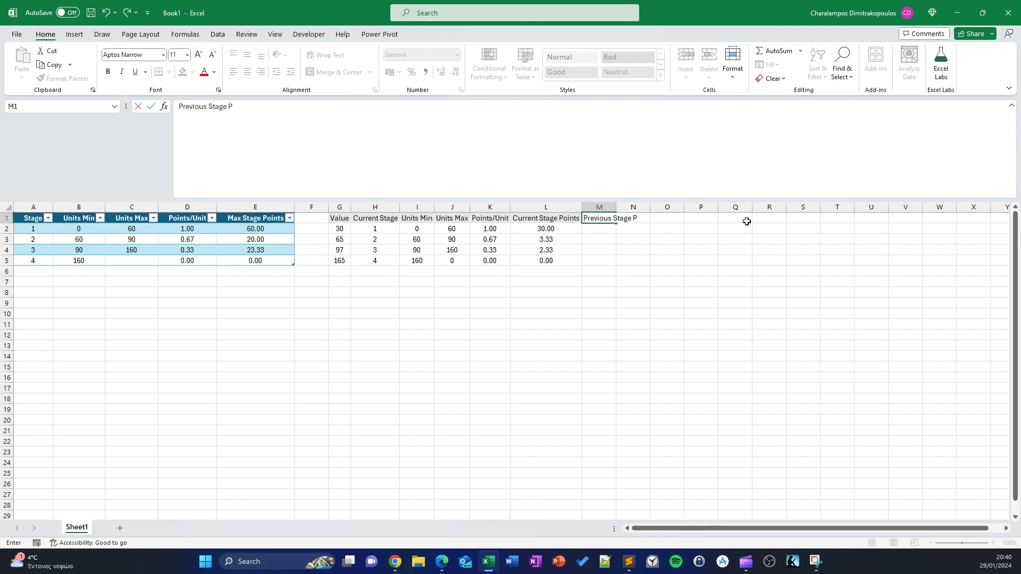
text(Points)
key(ctrl+Return)
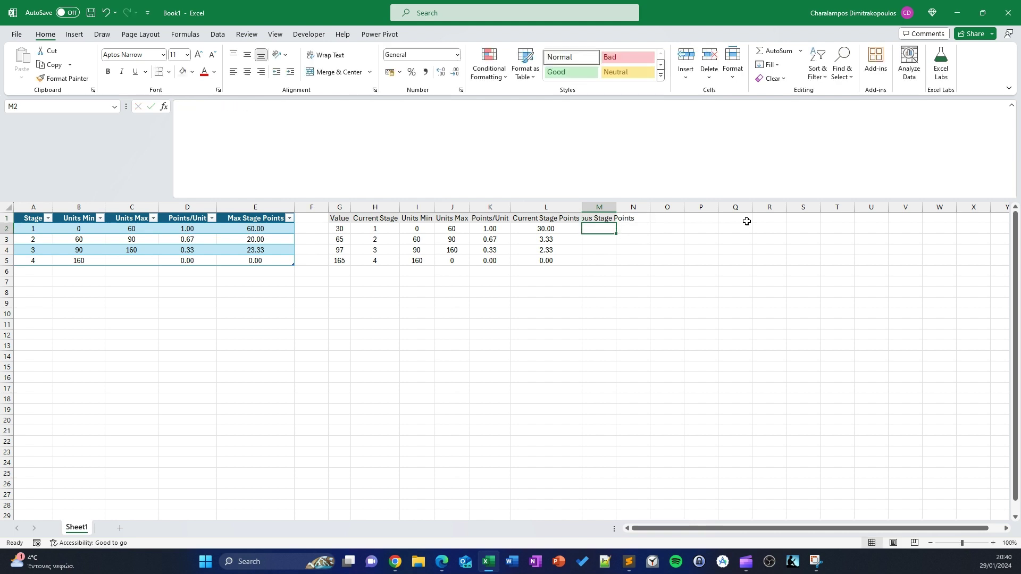
click(612, 207)
double_click(614, 207)
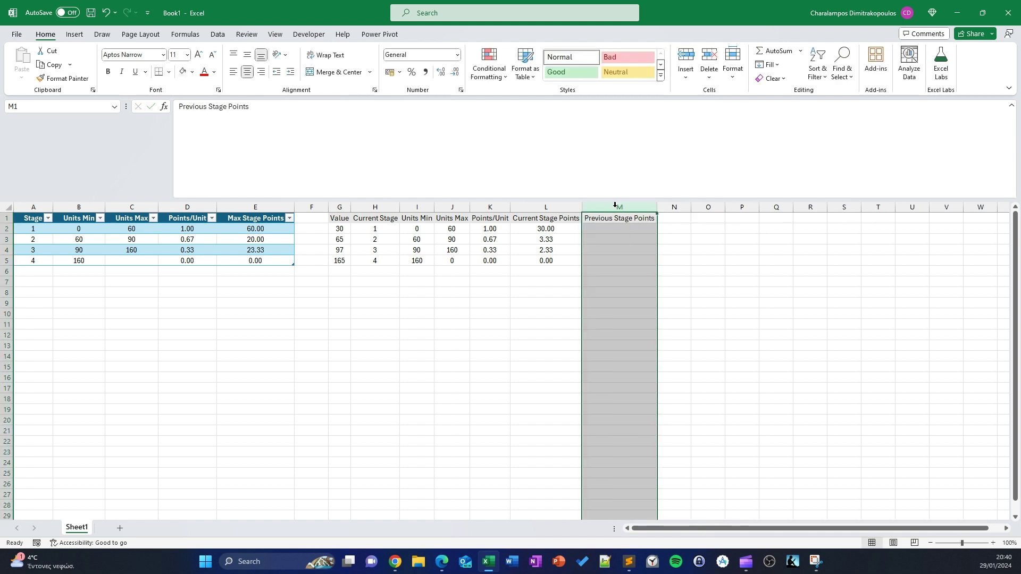
click(629, 228)
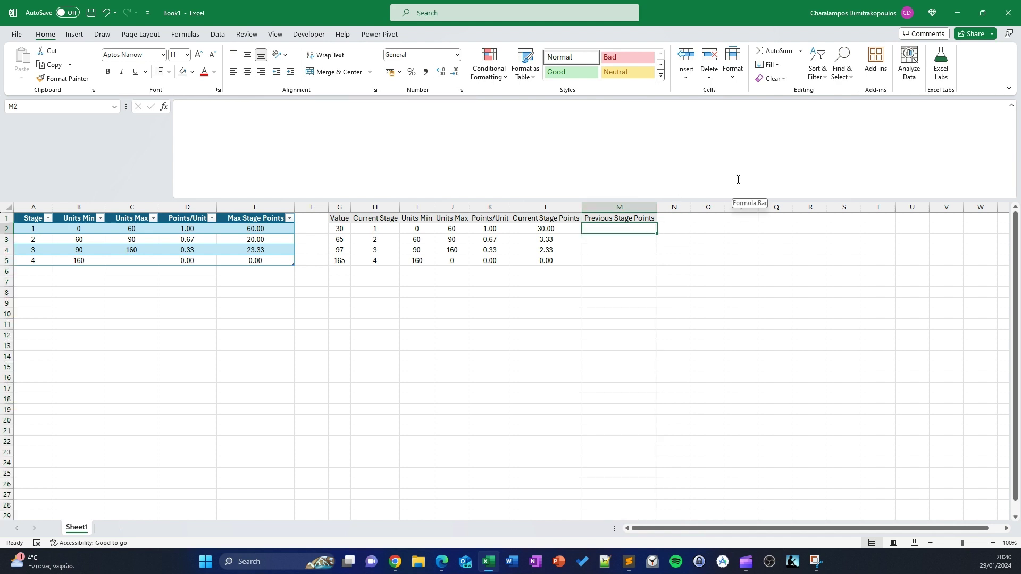
text(=)
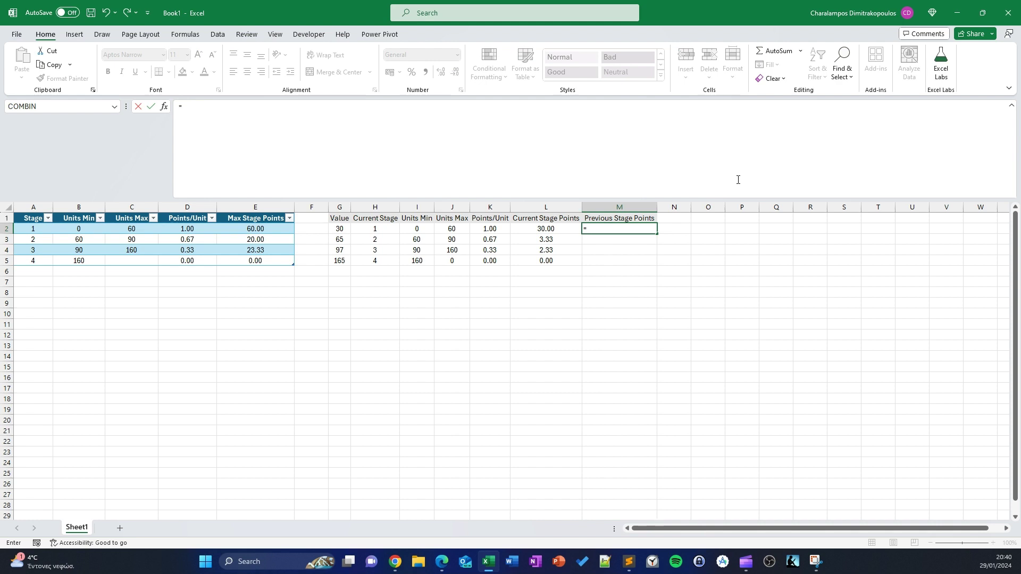
key(Escape)
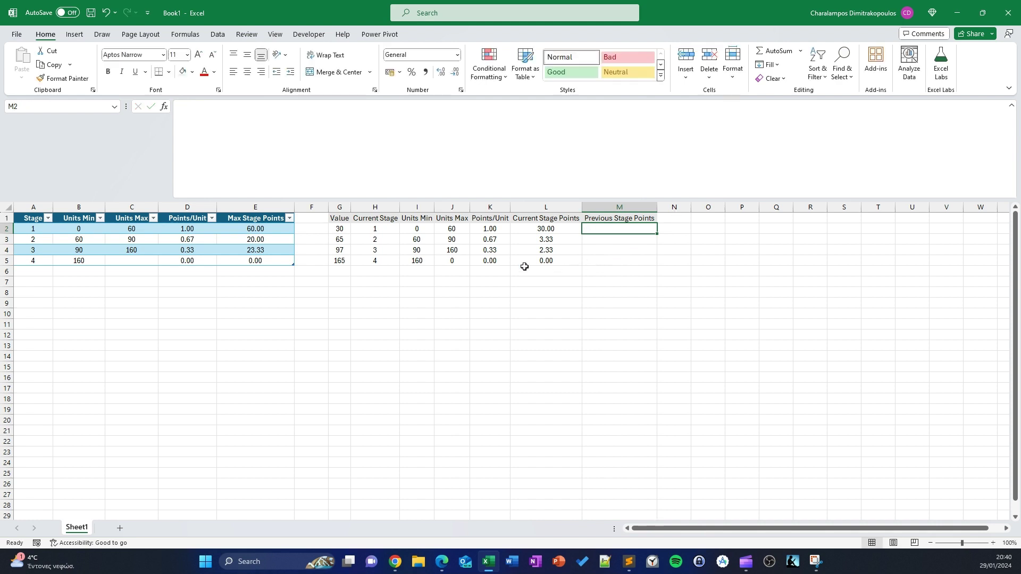
Step: Examine the Max Stage Points of the earlier stages in column E against the stage numbers in column A
click(271, 231)
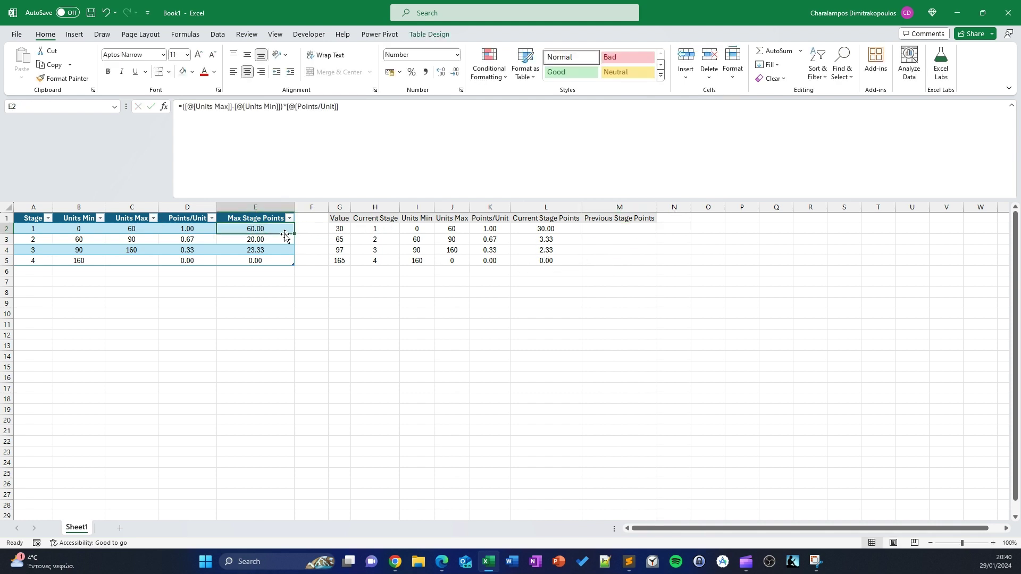
click(51, 247)
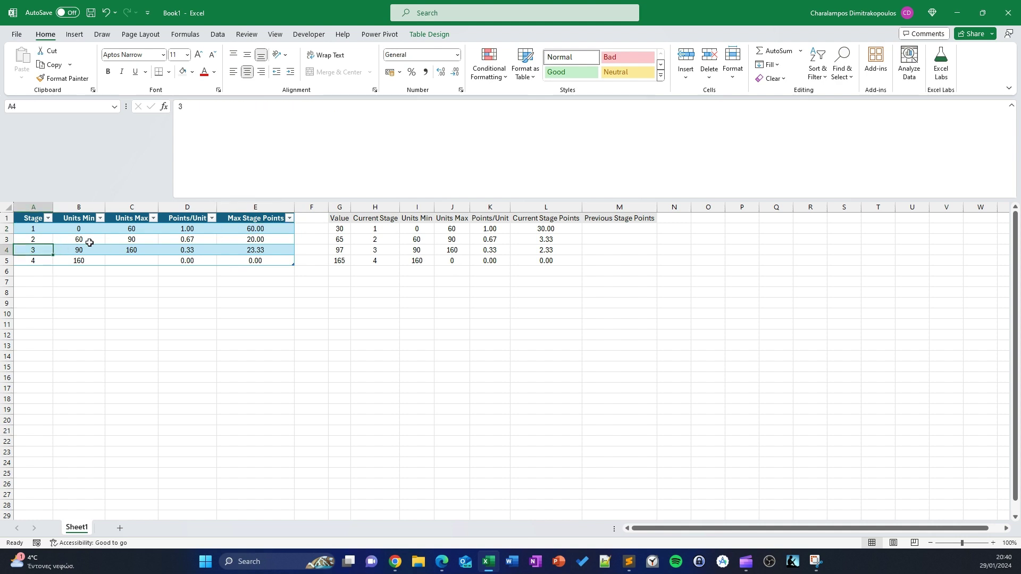
click(262, 232)
click(36, 252)
drag(250, 229, 254, 239)
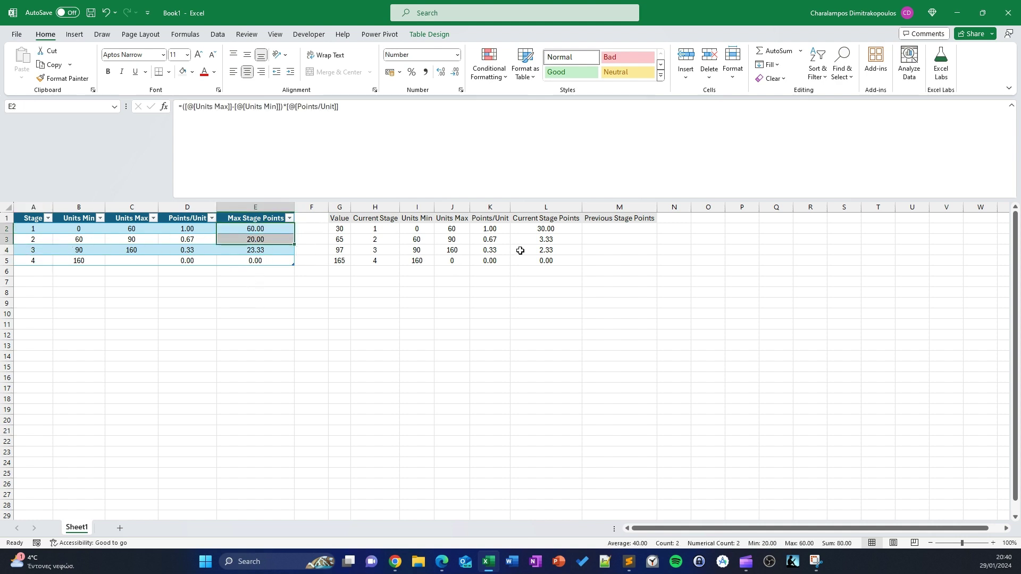
drag(622, 223, 621, 218)
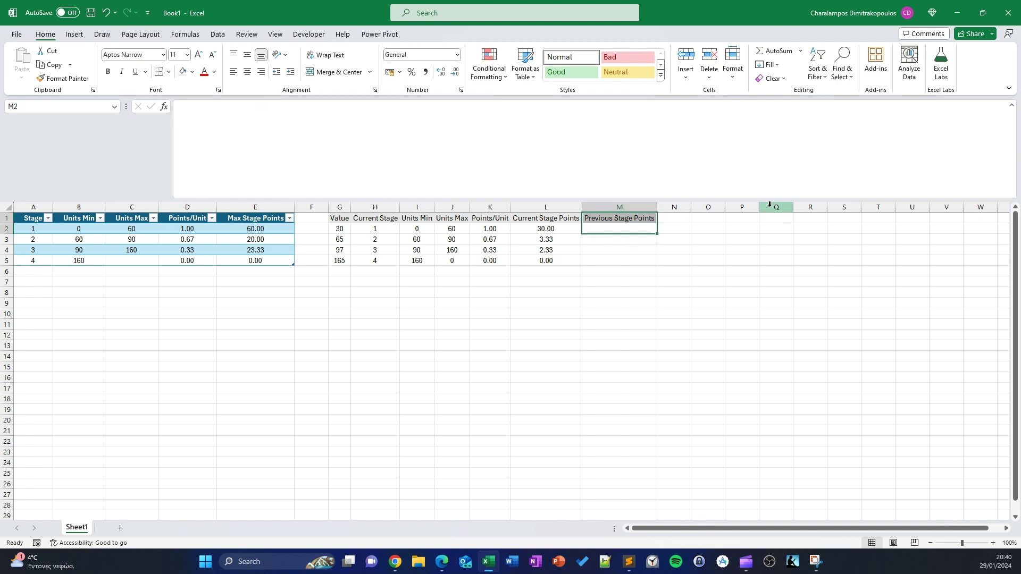
click(590, 227)
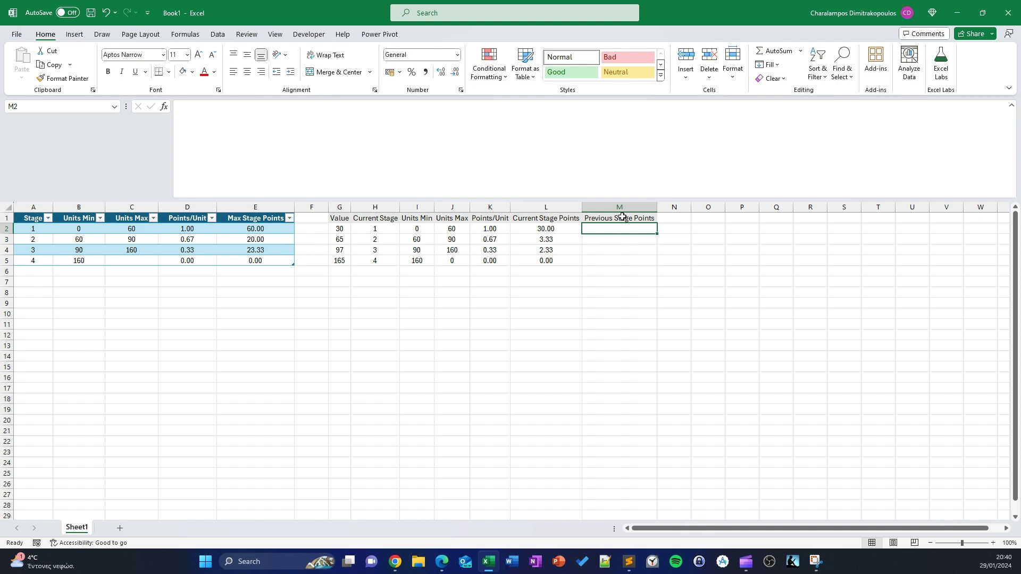
key(alt+Tab)
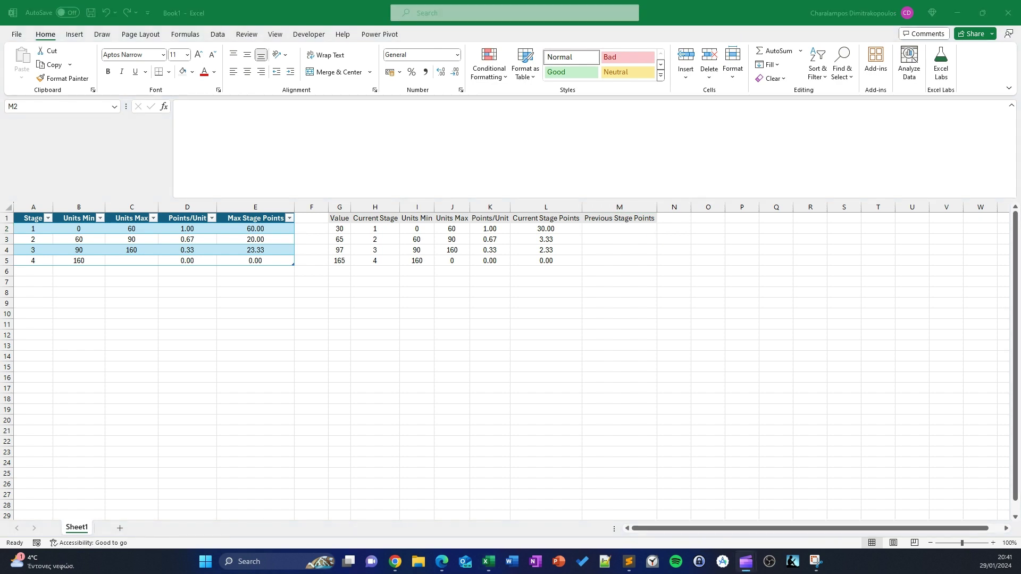
Step: Start an IF formula in M2 that tests H2>1, with the true result left blank and 0 as the false result
click(607, 232)
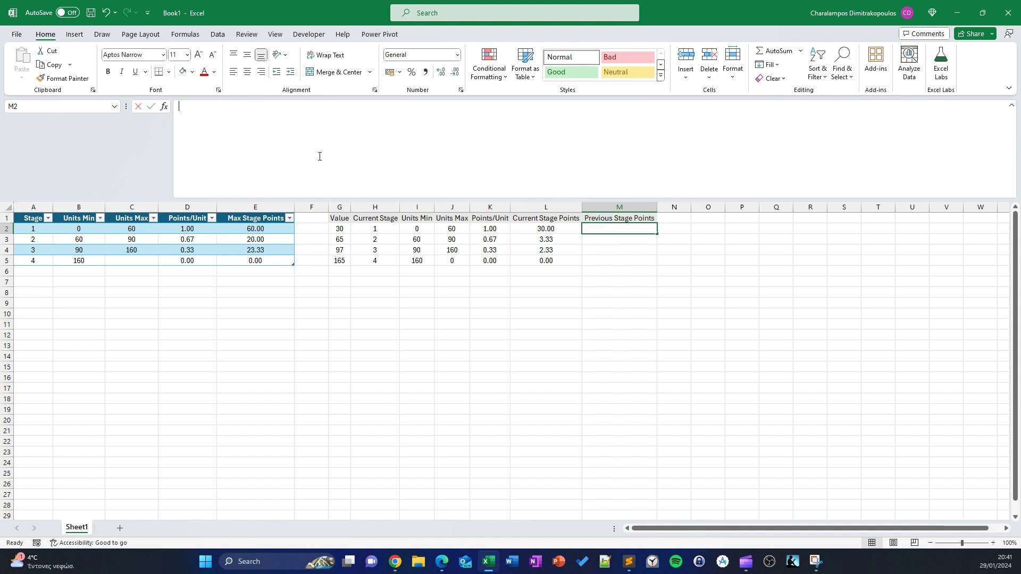
text(=if)
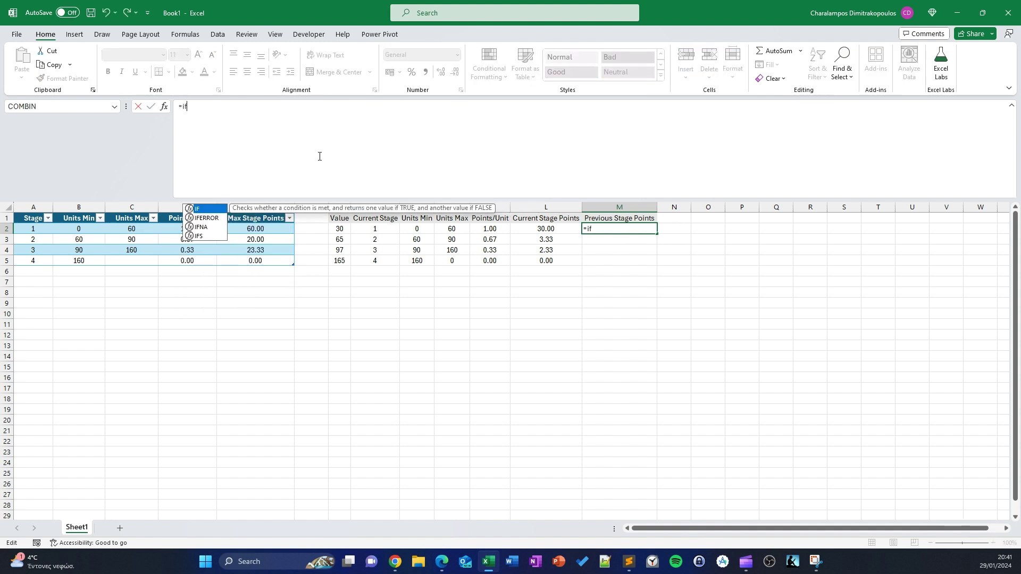
key(Tab)
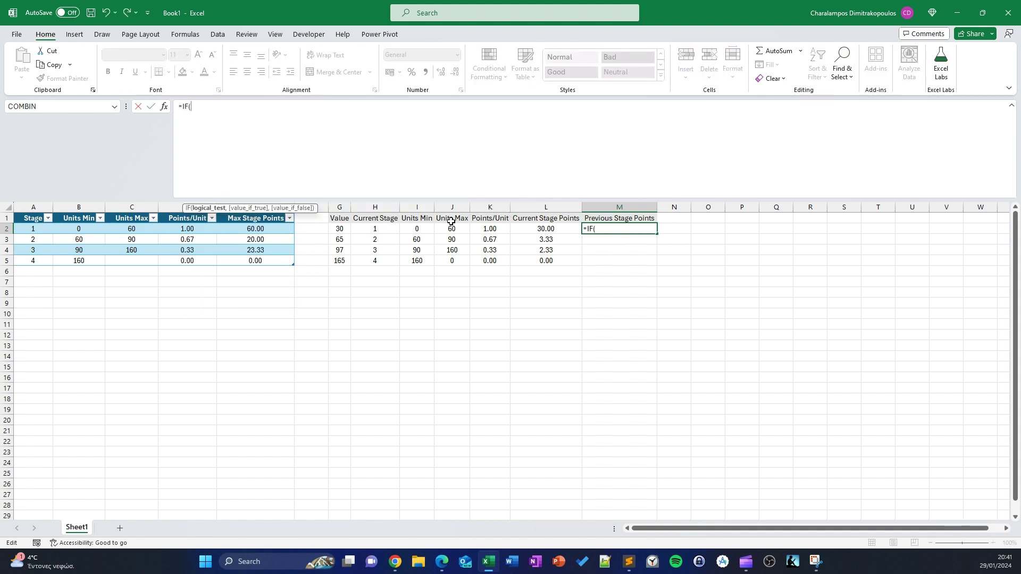
click(377, 232)
text(>q)
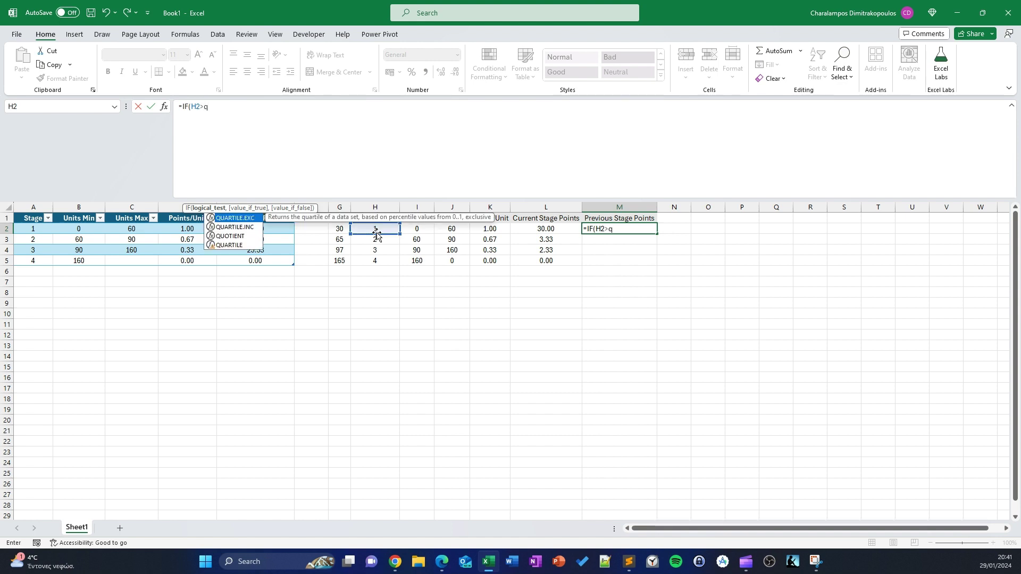
key(BackSpace)
text(1,,)
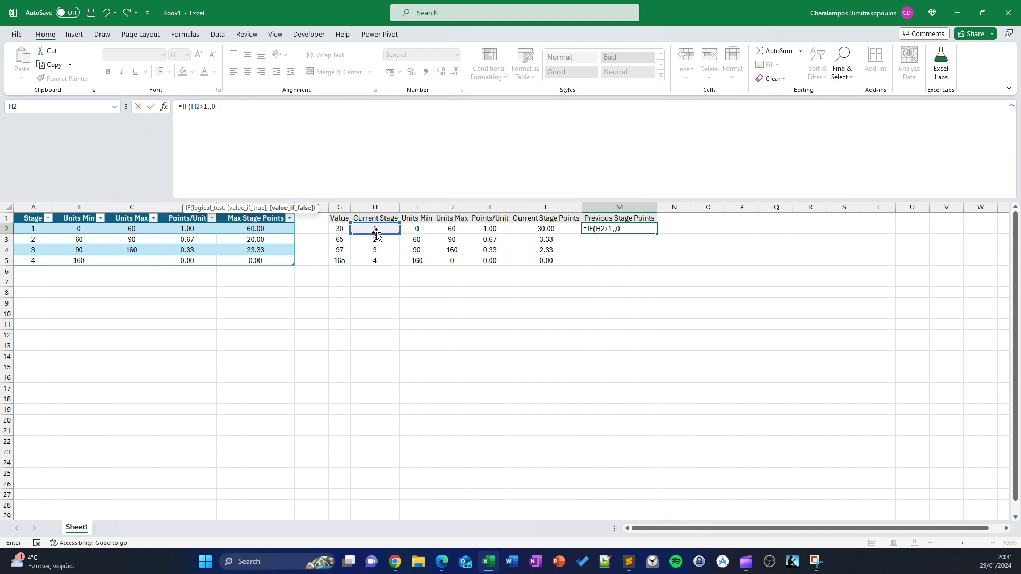
text(0))
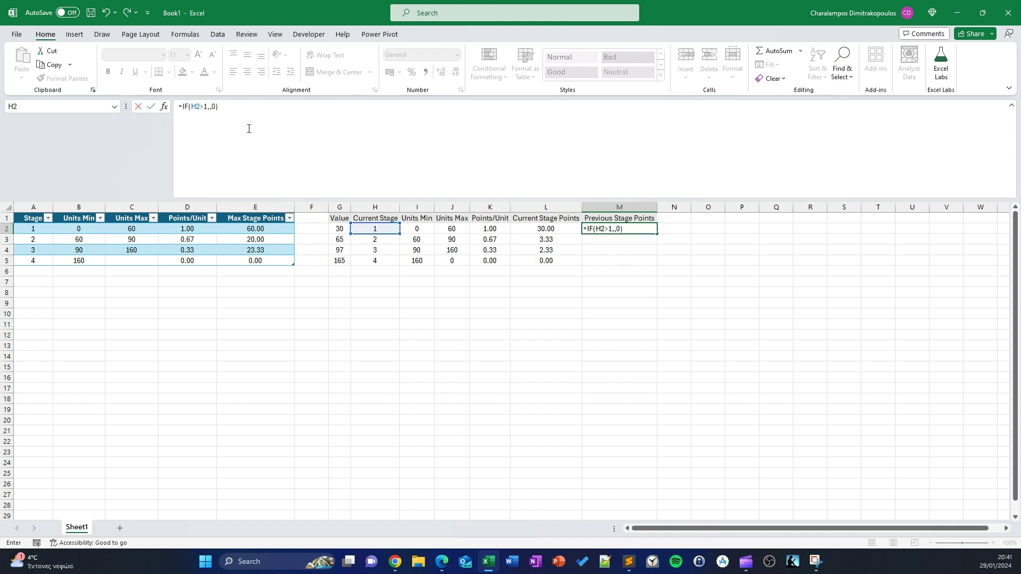
Step: Insert a SUM function as the IF formula's true result, with the absolute reference $E$2 as the start of its range
click(211, 107)
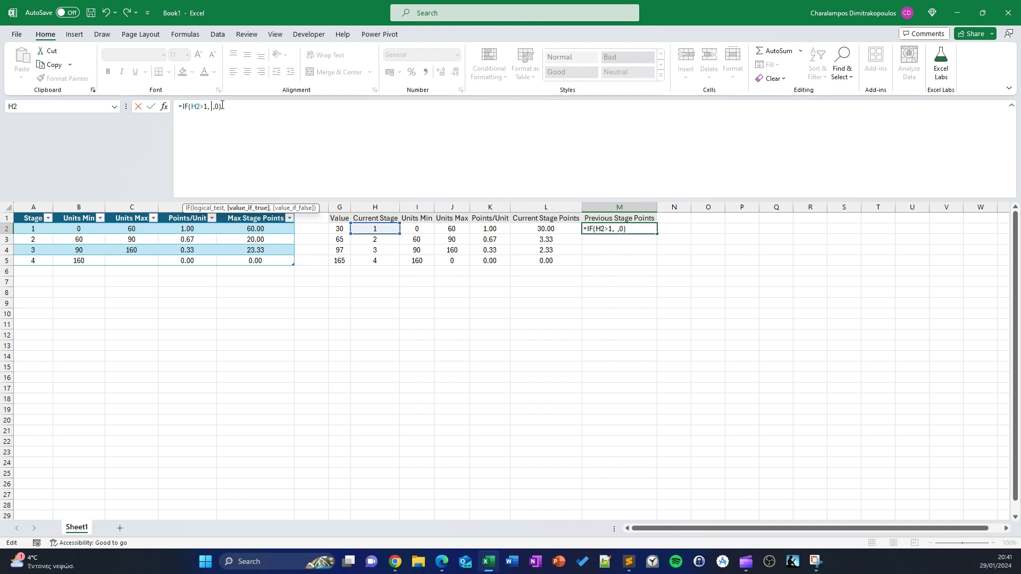
text(sum())
click(229, 106)
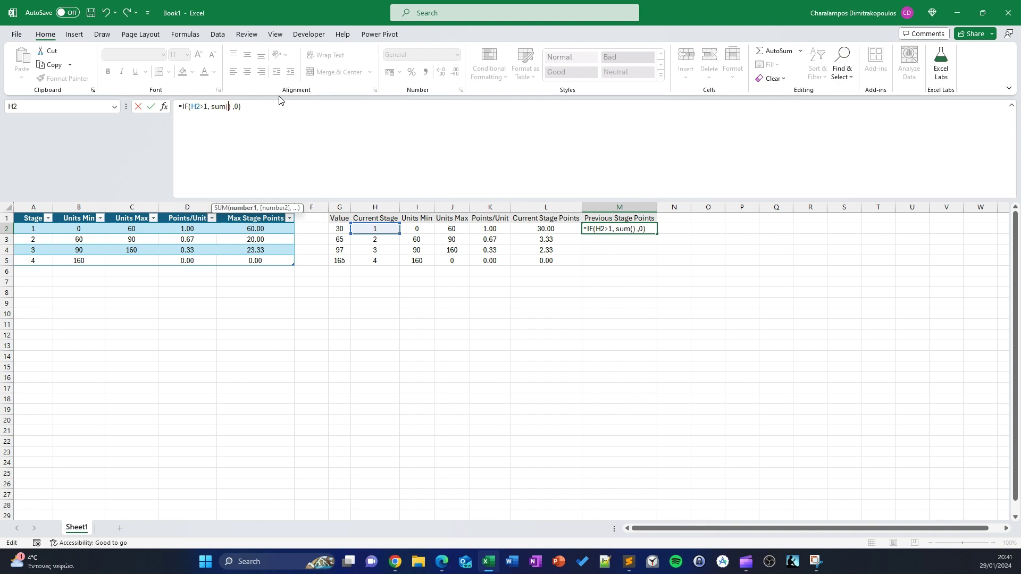
click(262, 230)
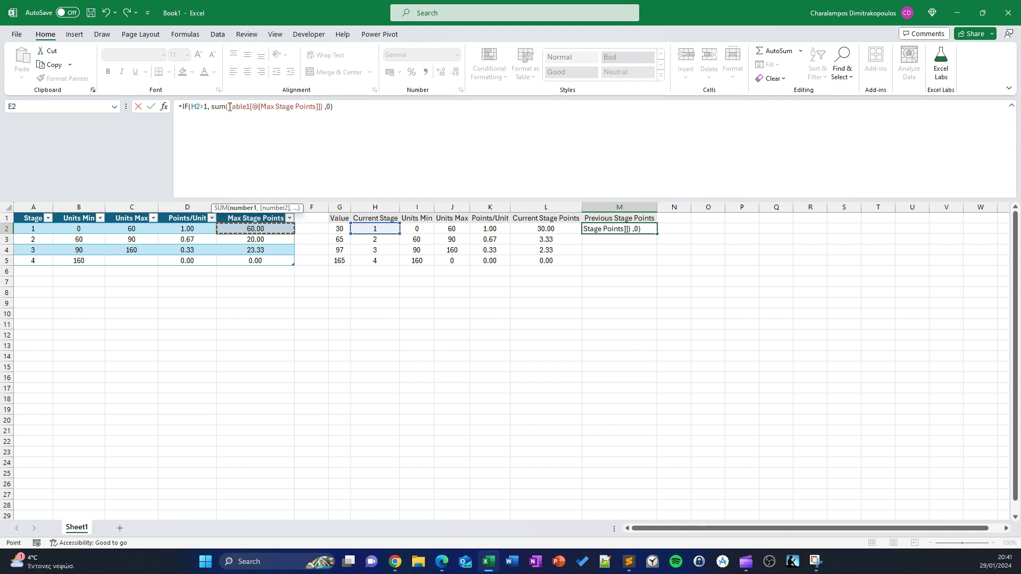
drag(230, 107, 321, 105)
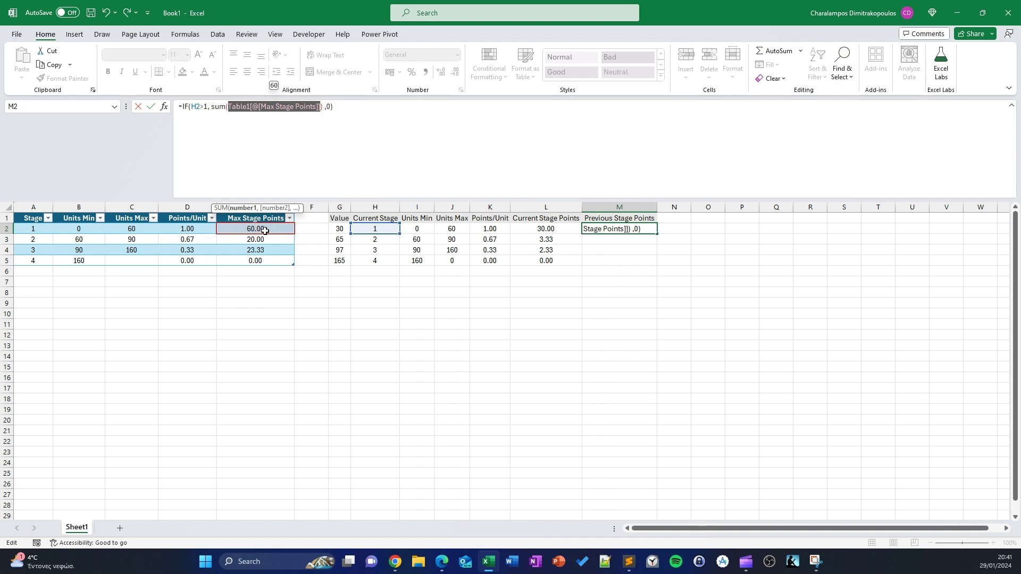
text(e3)
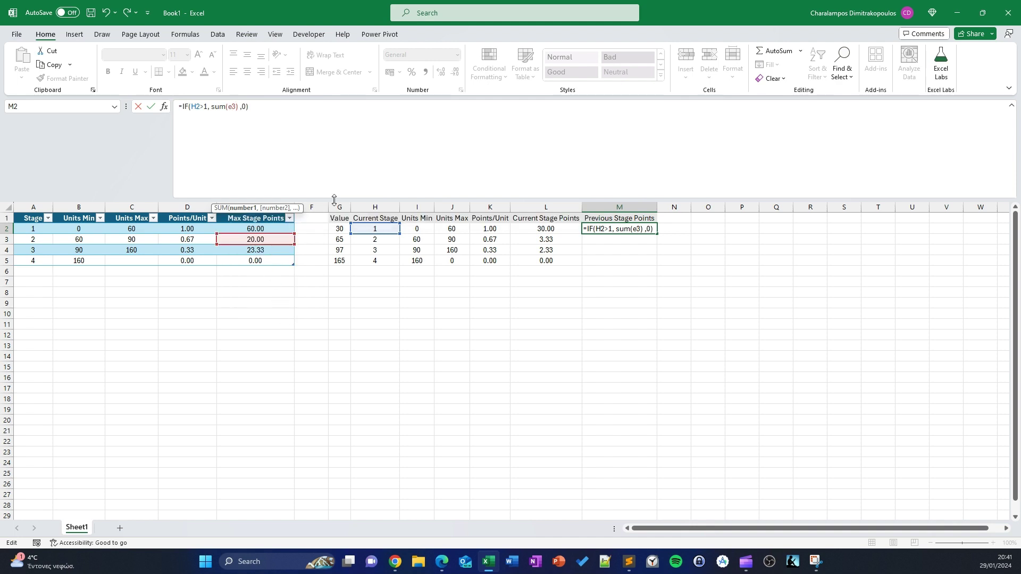
key(BackSpace)
text(2)
key(F4)
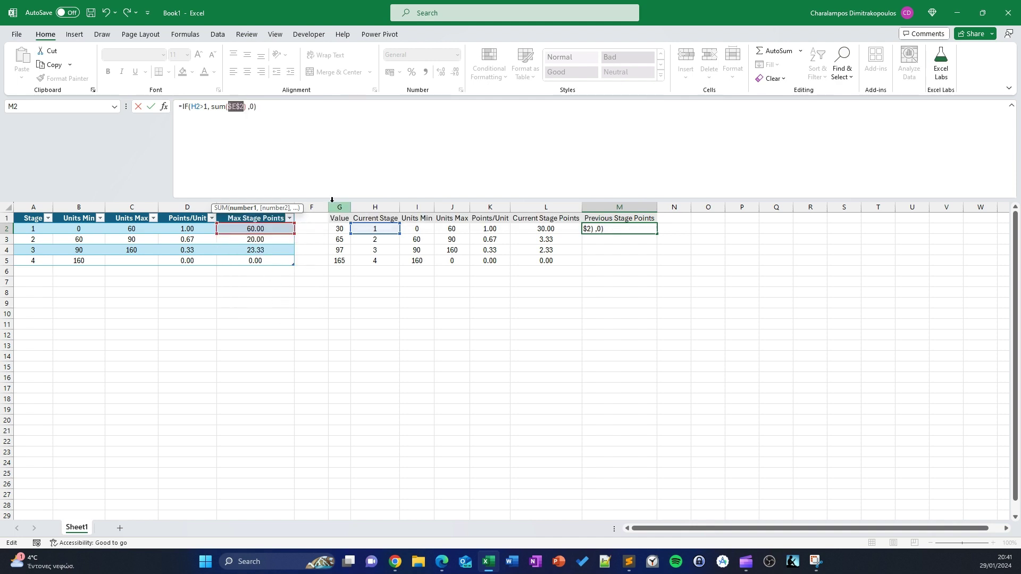
Step: End the SUM range with INDEX(Table1[Max Stage Points],H2-1) and commit the formula in M2
click(244, 107)
text(:)
text(indext)
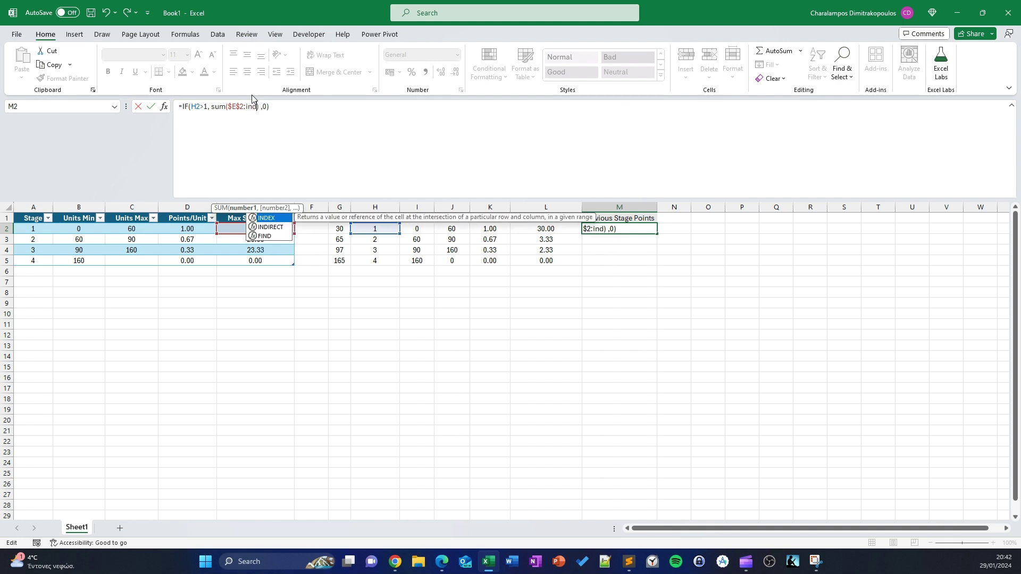
key(BackSpace)
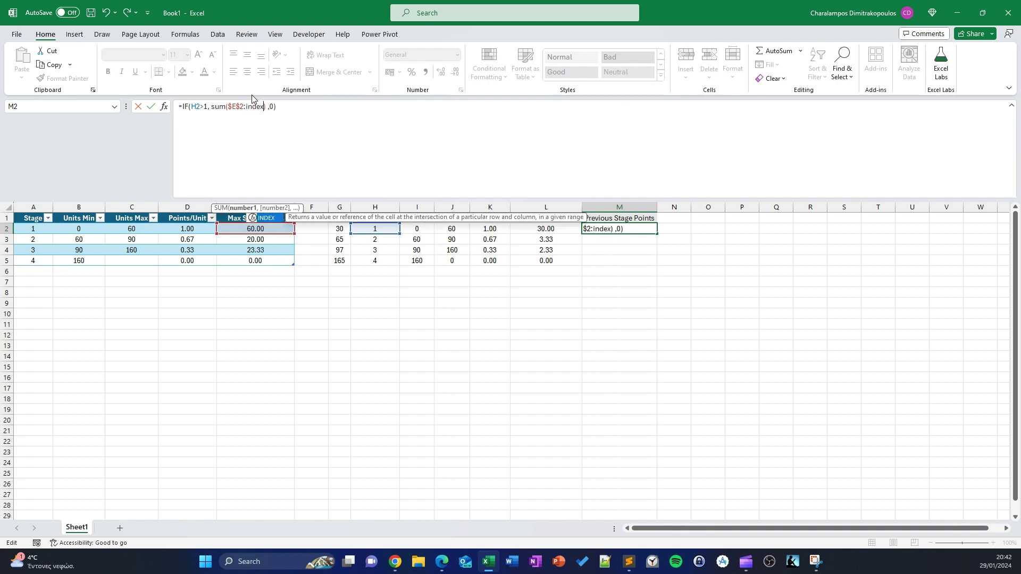
text(())
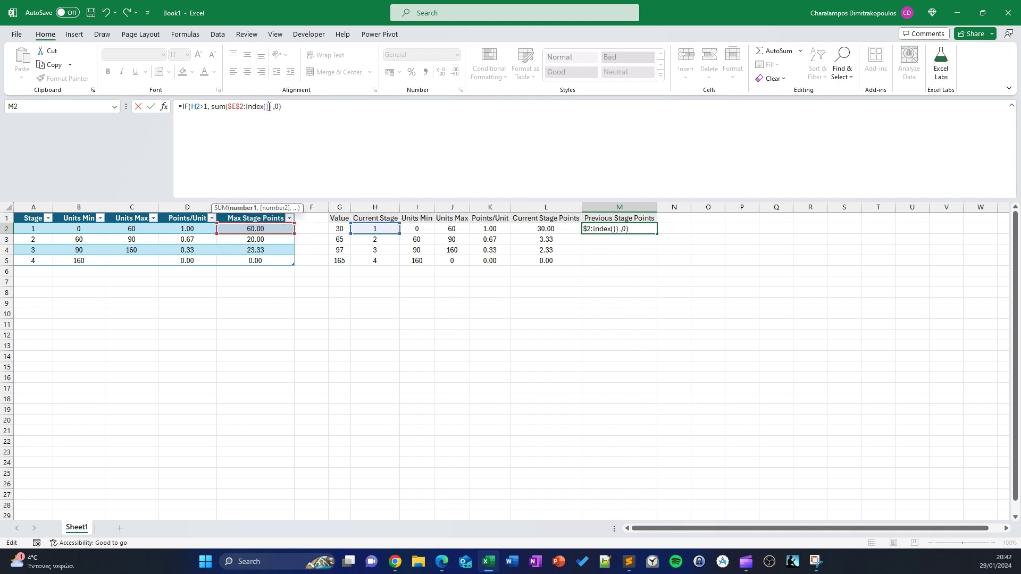
click(265, 112)
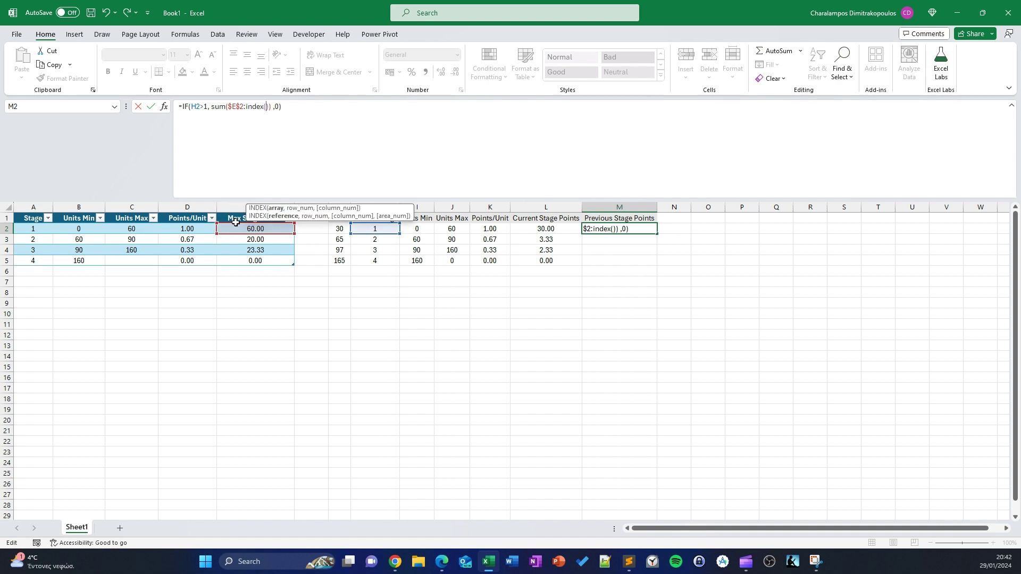
drag(232, 228, 233, 261)
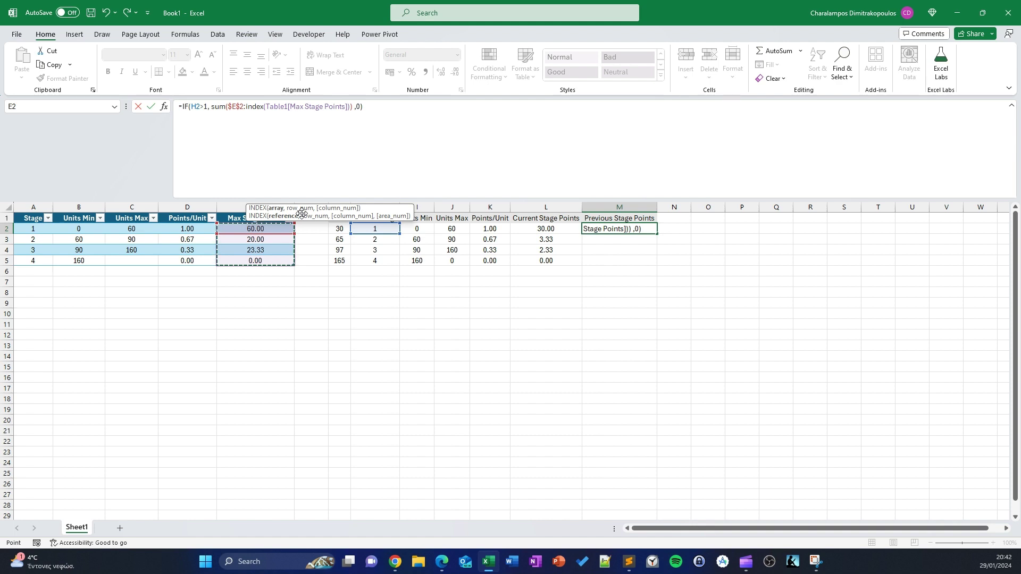
text(,)
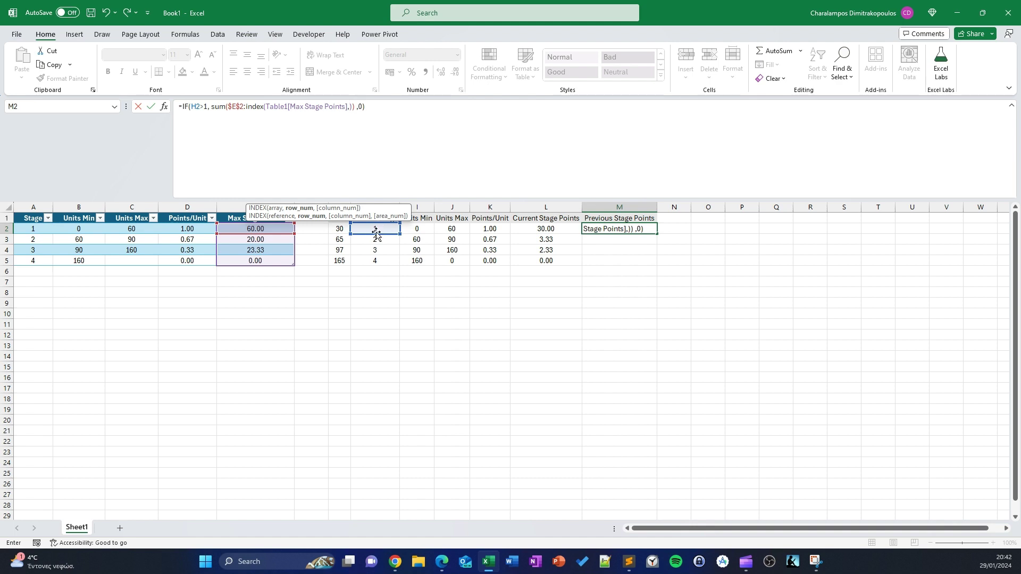
text(r)
key(BackSpace)
click(383, 228)
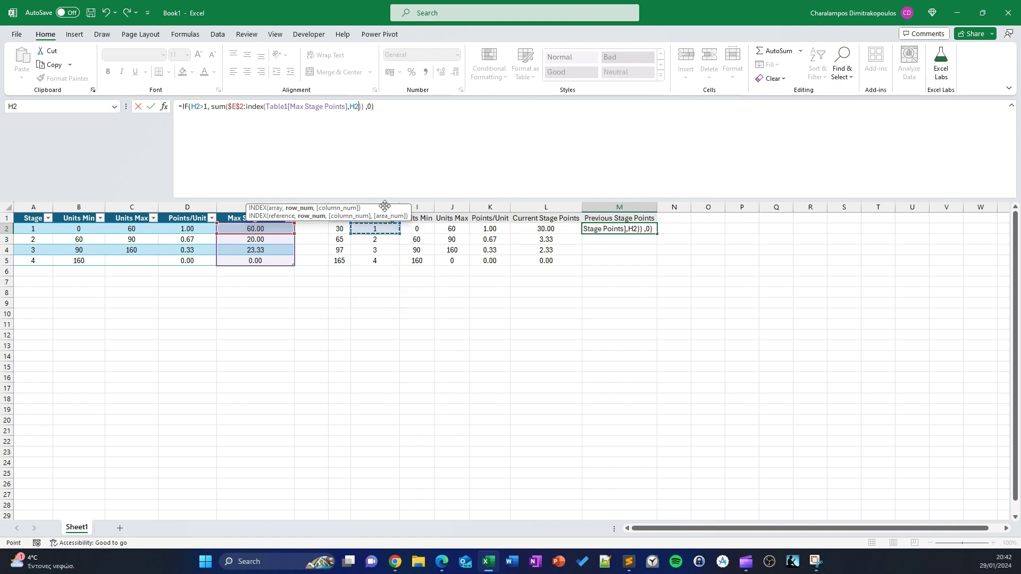
text(-1)
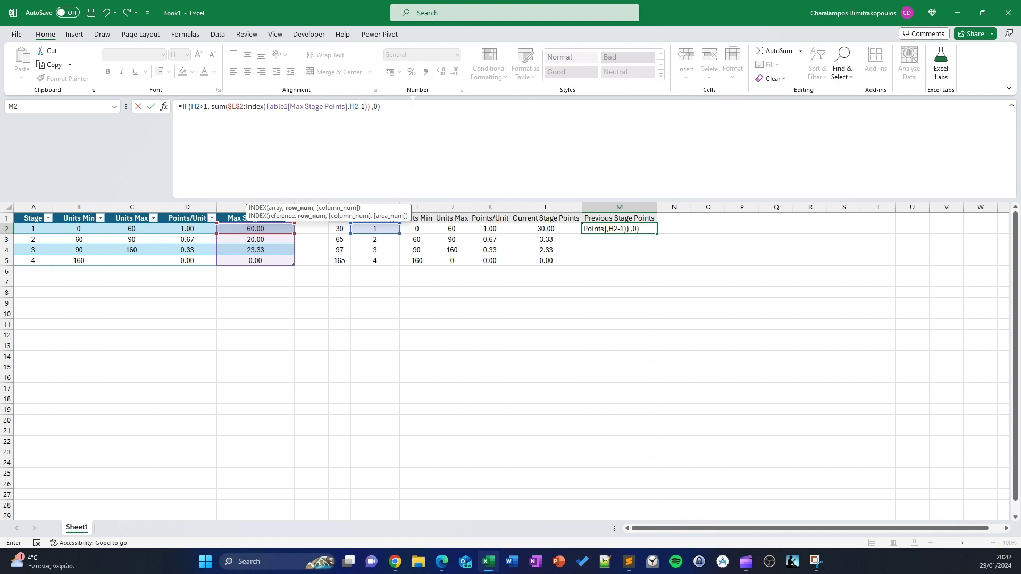
key(Return)
Step: Fill the Previous Stage Points formula from M2 down through M5 and check the results against the Max Stage Points in E2:E4
click(650, 228)
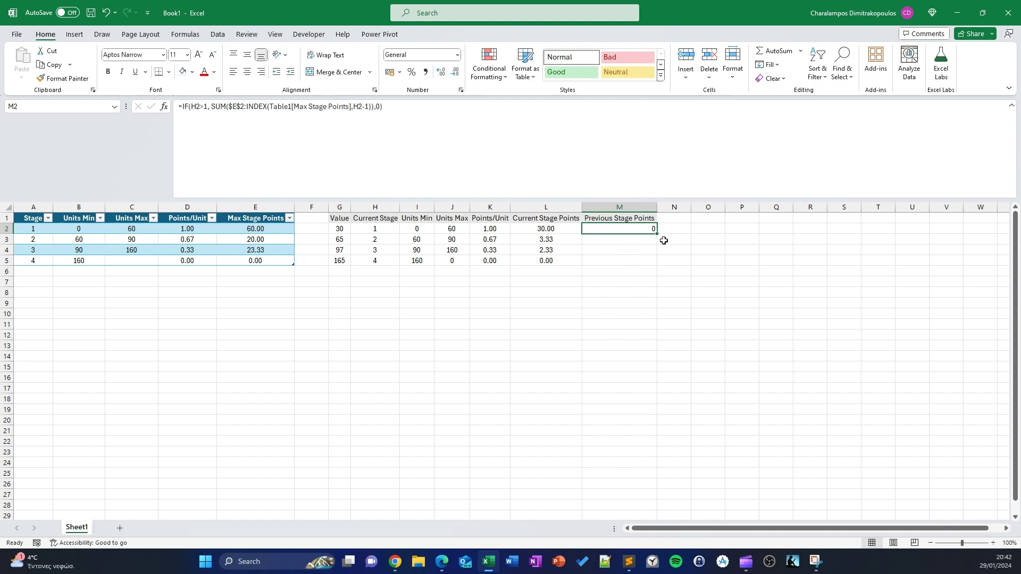
drag(656, 233, 663, 265)
click(646, 240)
click(268, 231)
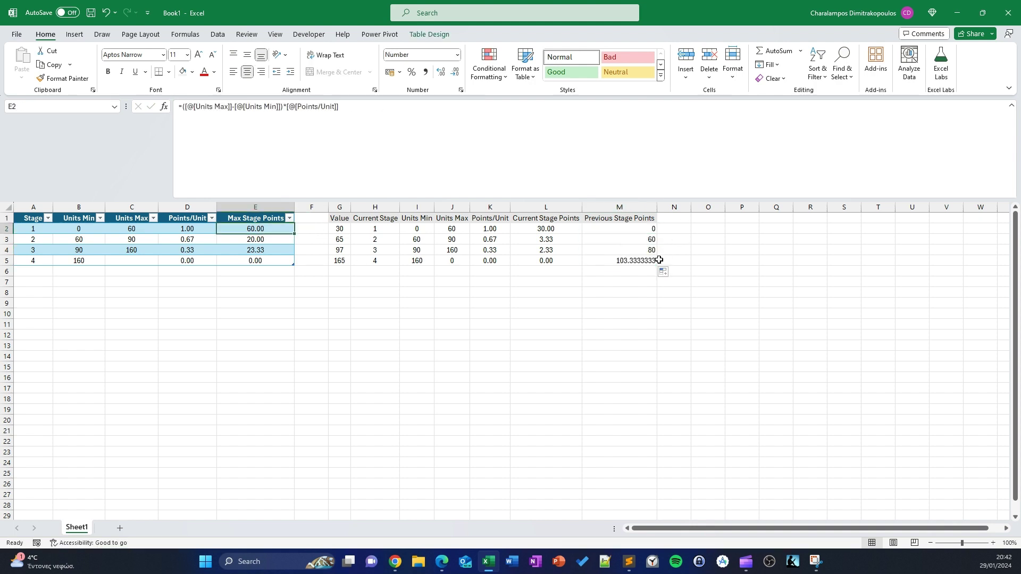
click(656, 254)
click(291, 227)
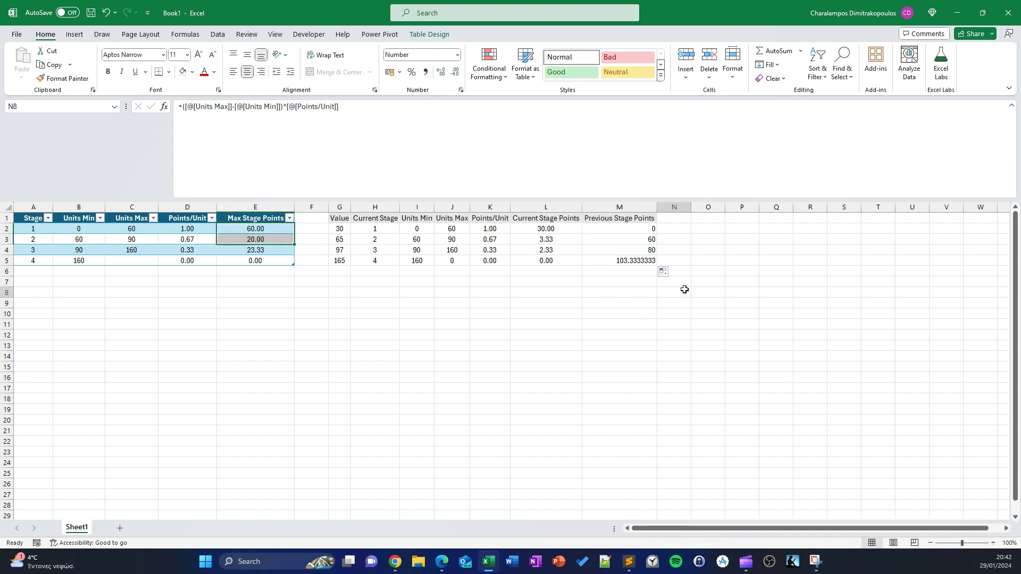
click(620, 261)
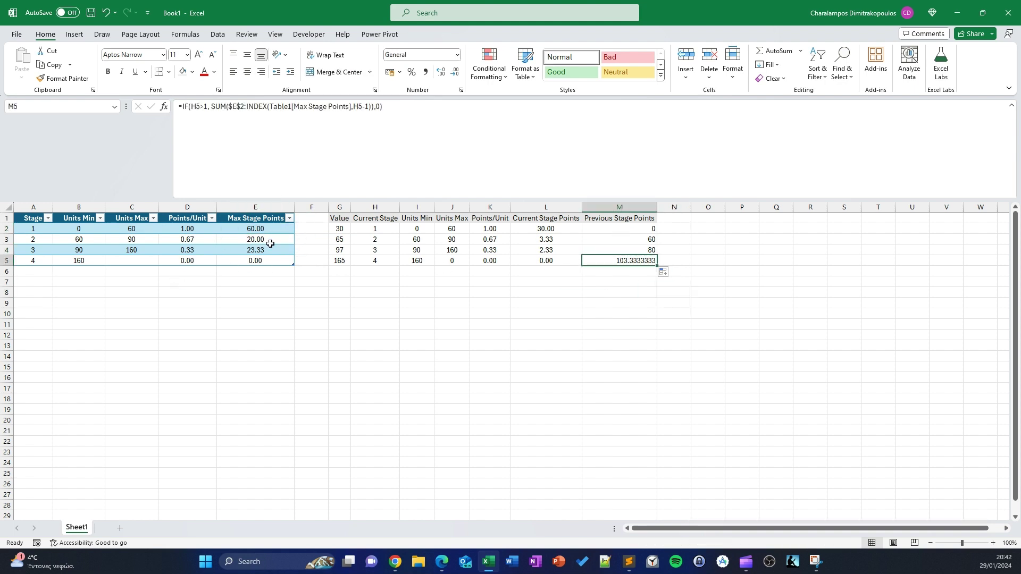
drag(257, 227, 260, 251)
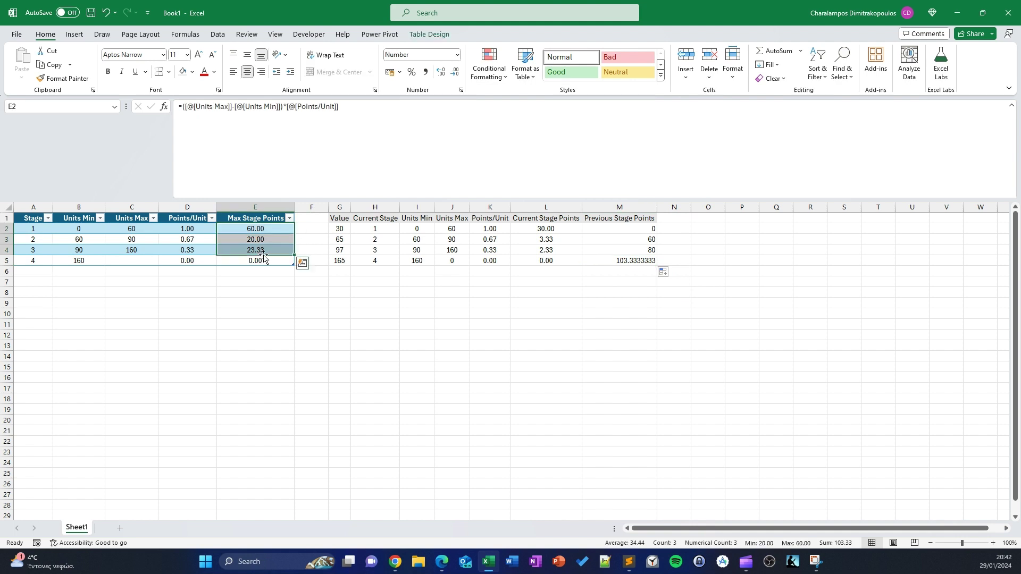
Step: Center the values in M2:M5 horizontally and format them with two decimal places
drag(629, 234, 597, 266)
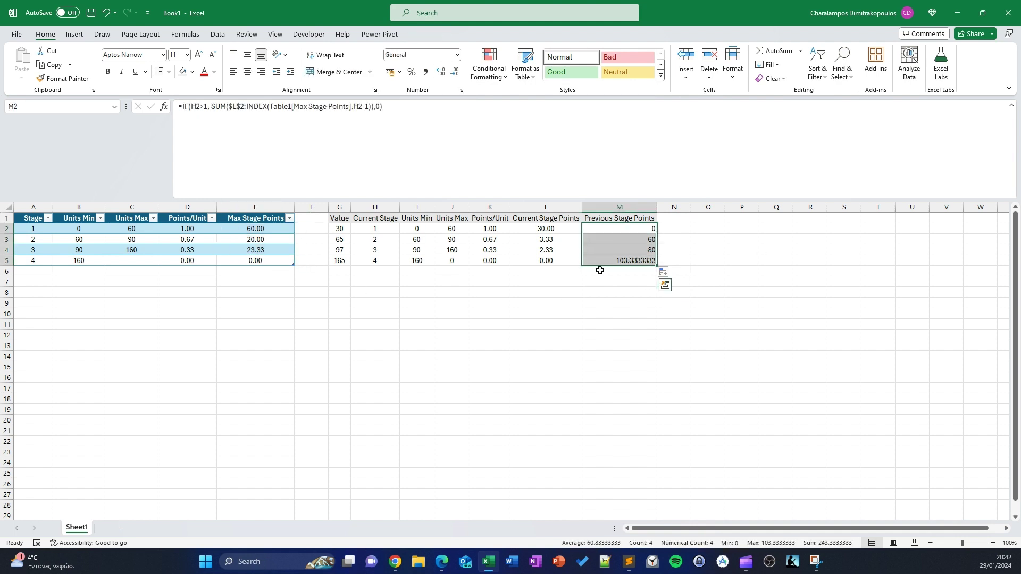
click(248, 75)
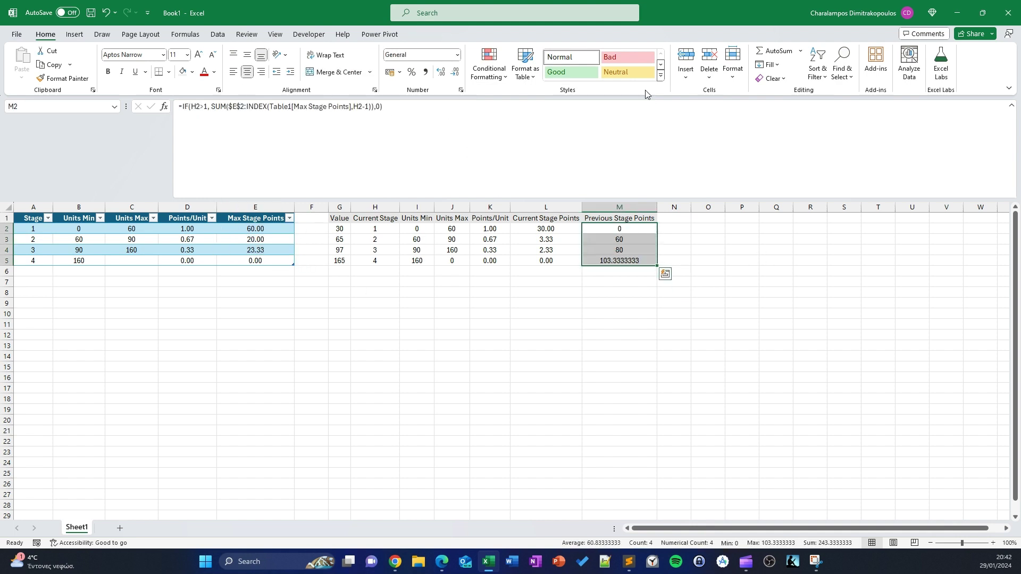
click(455, 72)
click(455, 71)
click(455, 71)
click(456, 72)
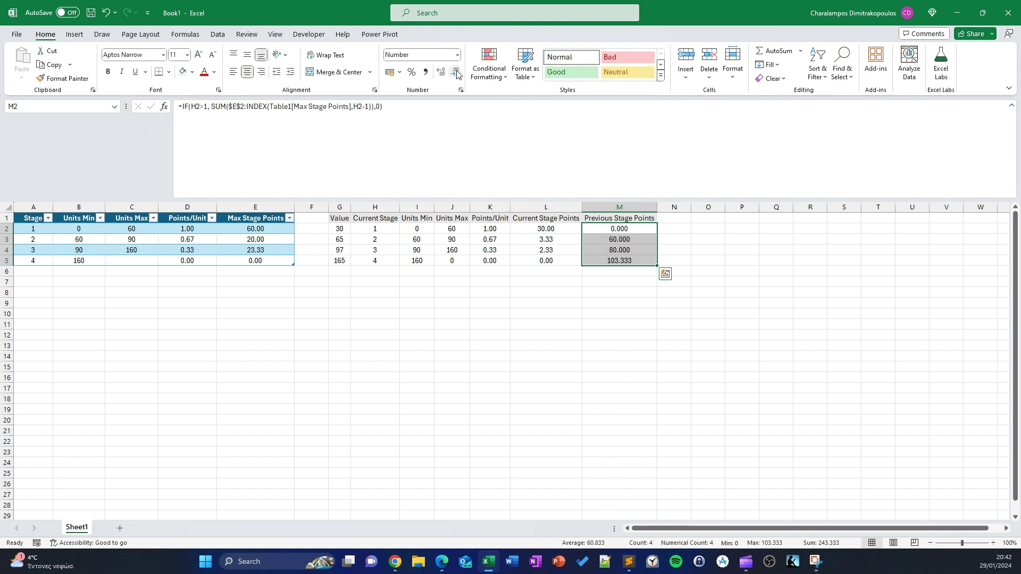
click(456, 71)
click(692, 293)
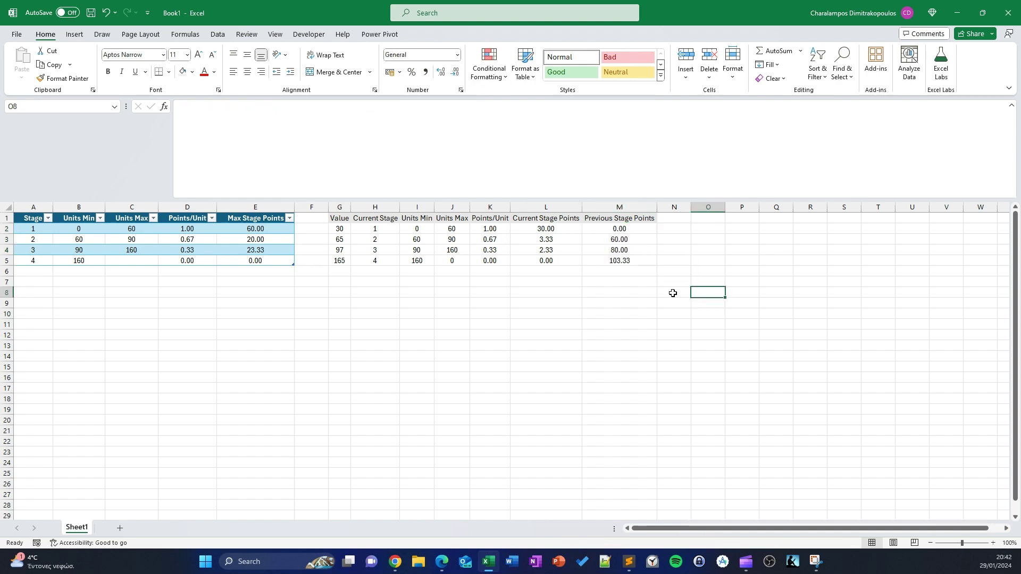
Step: Add the header Total Points in N1 and widen column N to fit it
click(676, 219)
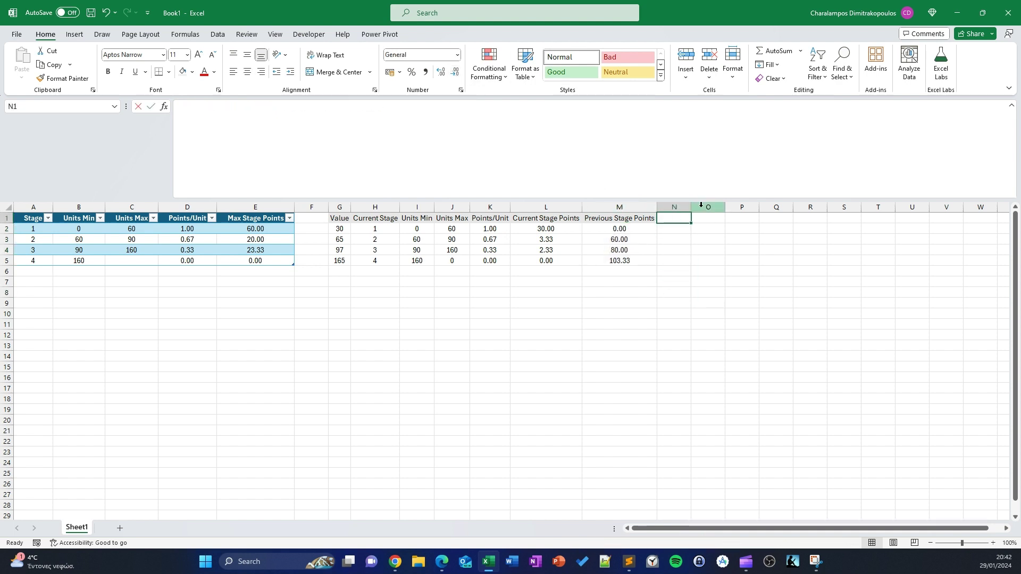
text(Total Points)
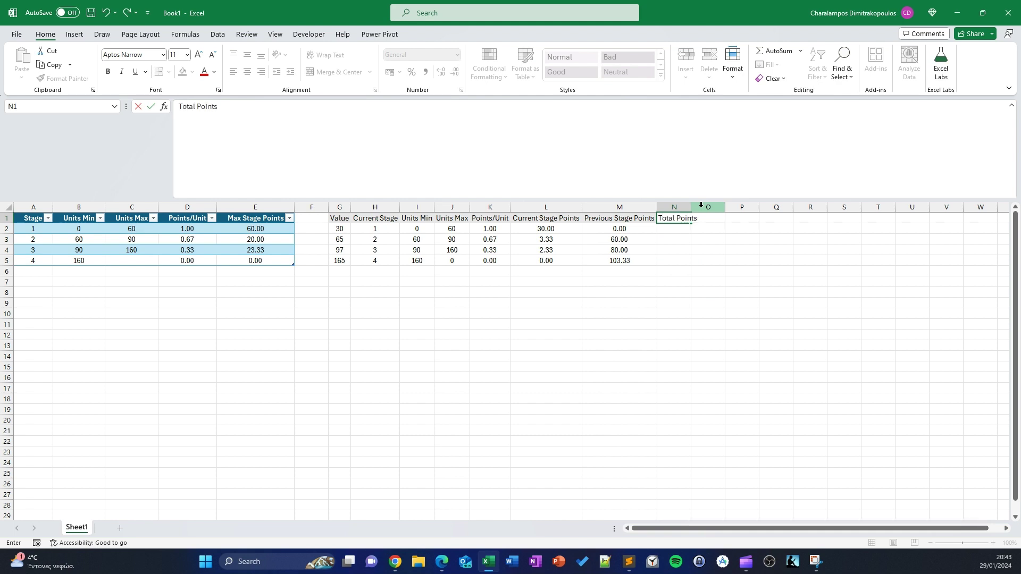
key(Return)
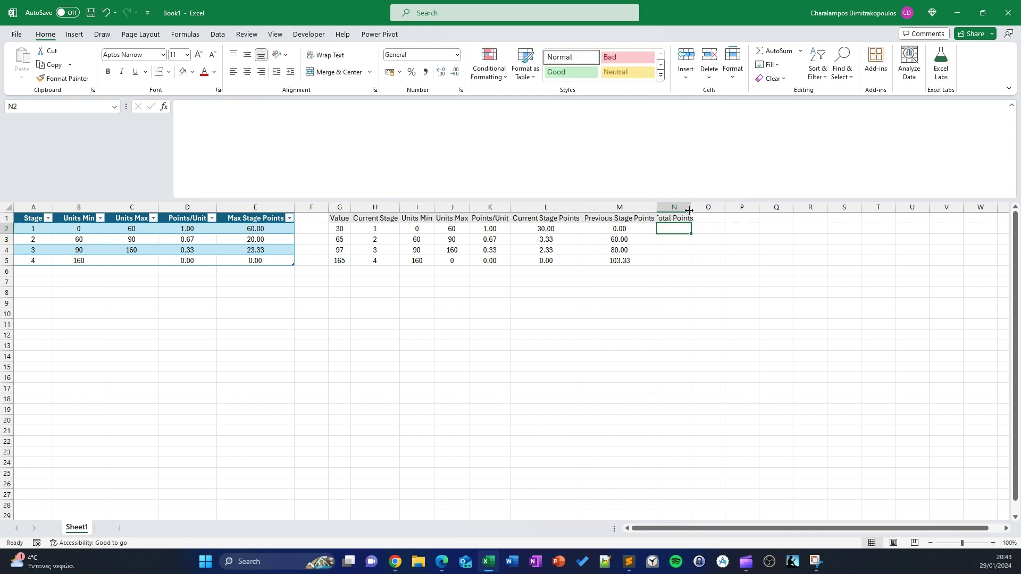
double_click(691, 207)
Step: Enter =L2+M2 in N2 to add the current and previous stage points, and fill it down through N5
text(=)
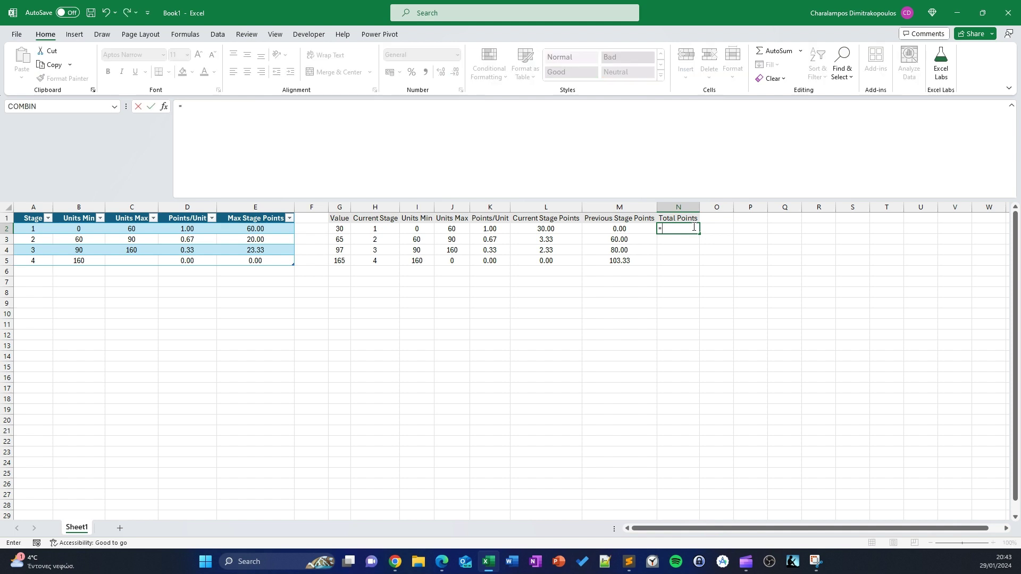
click(559, 229)
text(+)
click(606, 228)
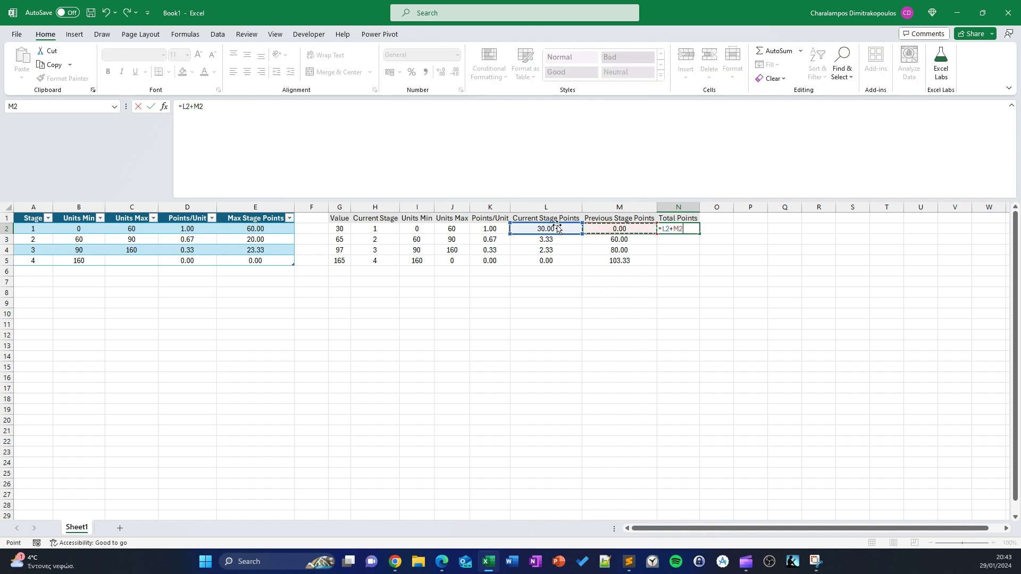
key(Return)
click(688, 229)
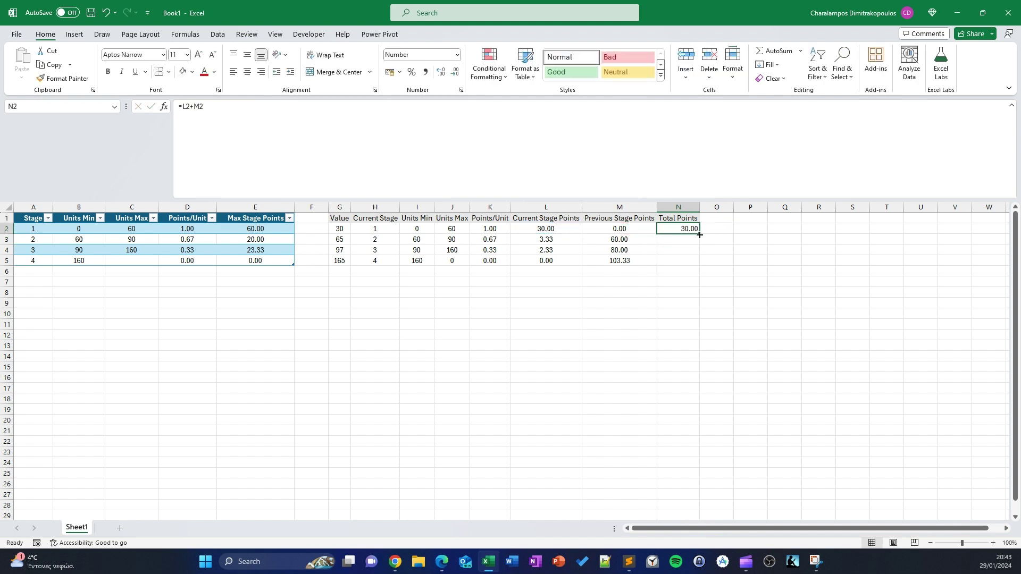
drag(699, 234, 697, 271)
click(804, 312)
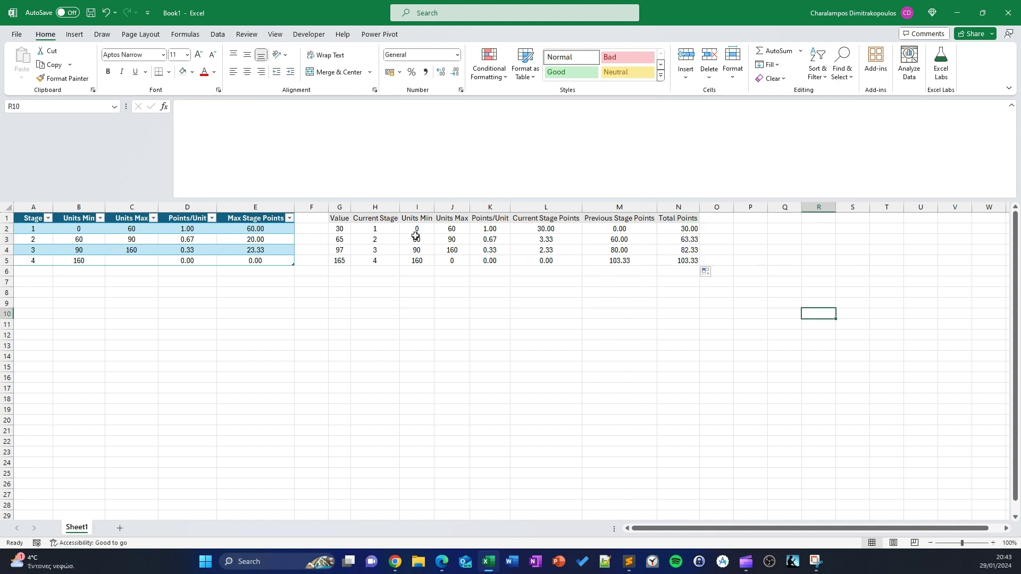
Step: Apply the Good cell style to the Value header in G1 and the Total Points header in N1
click(343, 219)
ctrl+click(678, 217)
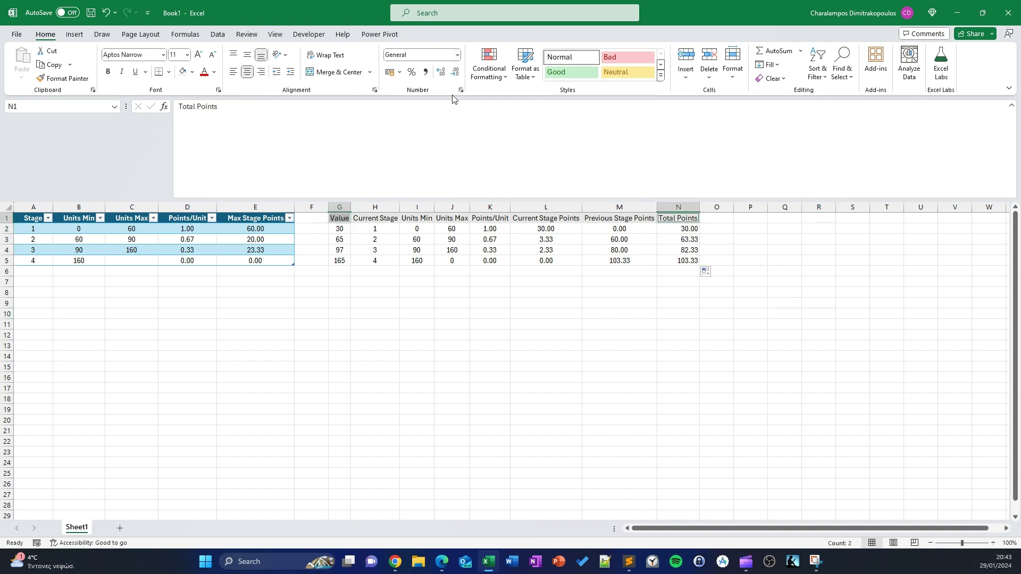
click(570, 71)
click(819, 262)
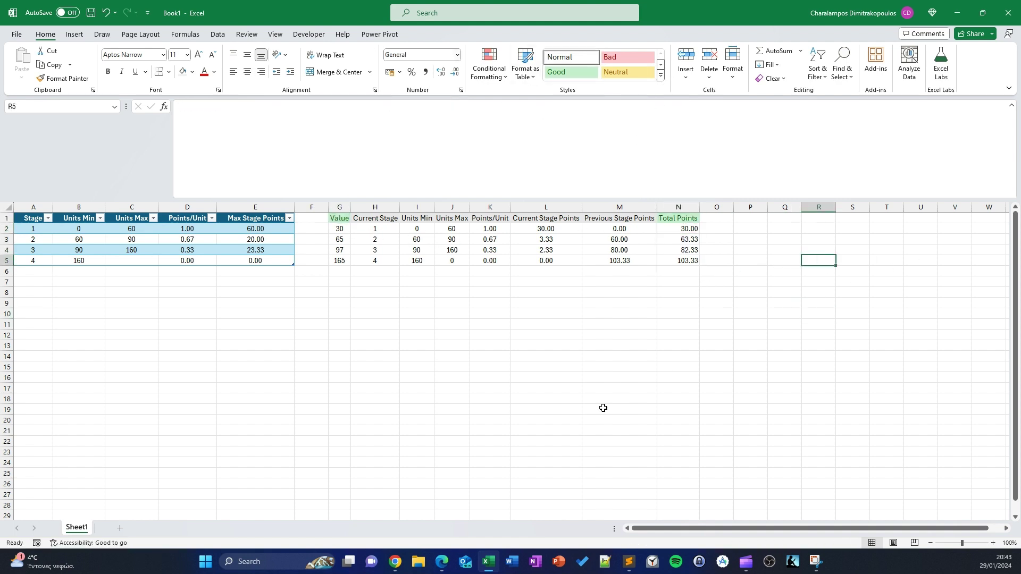
drag(374, 229, 657, 259)
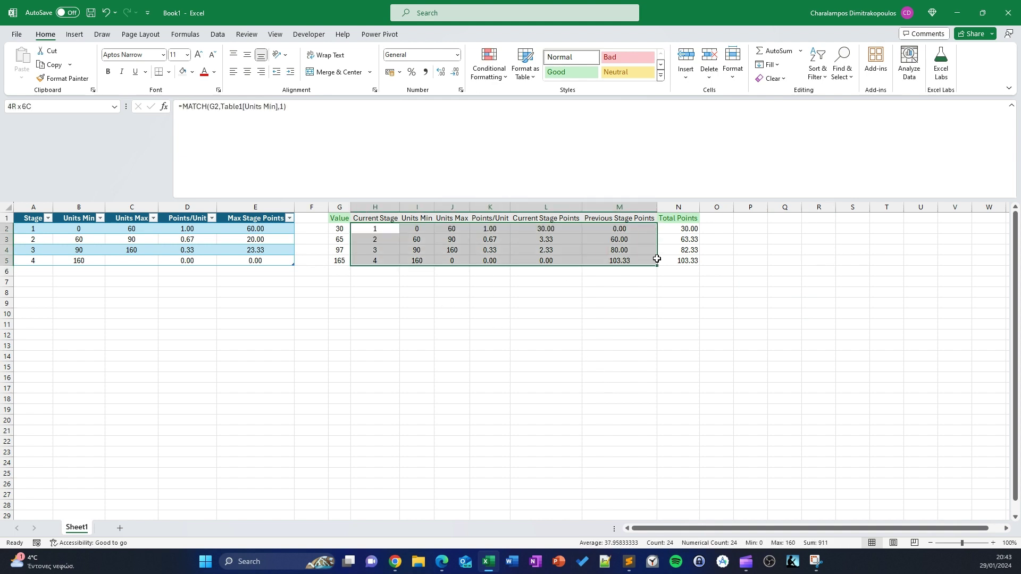
drag(606, 399, 606, 377)
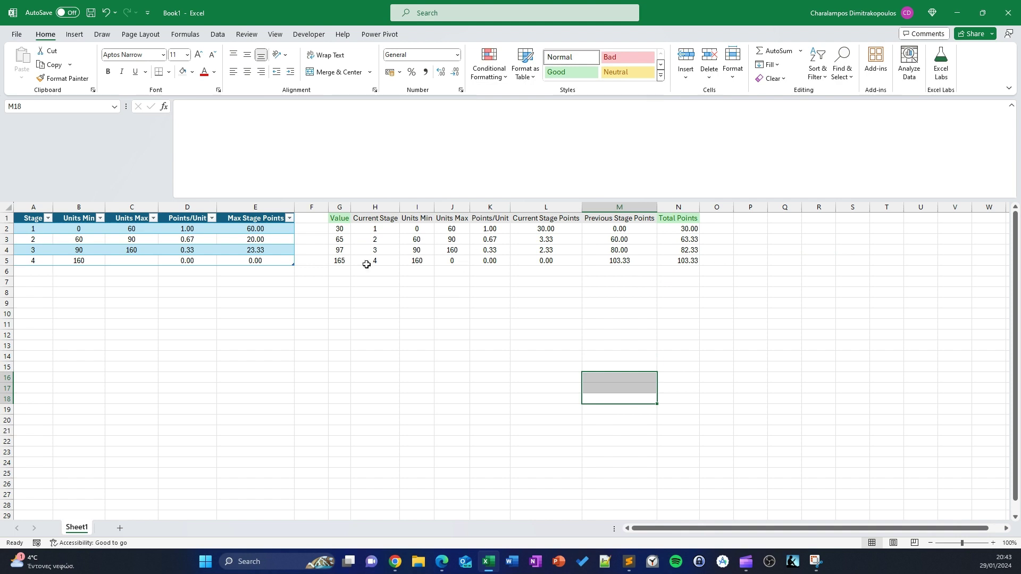
click(677, 228)
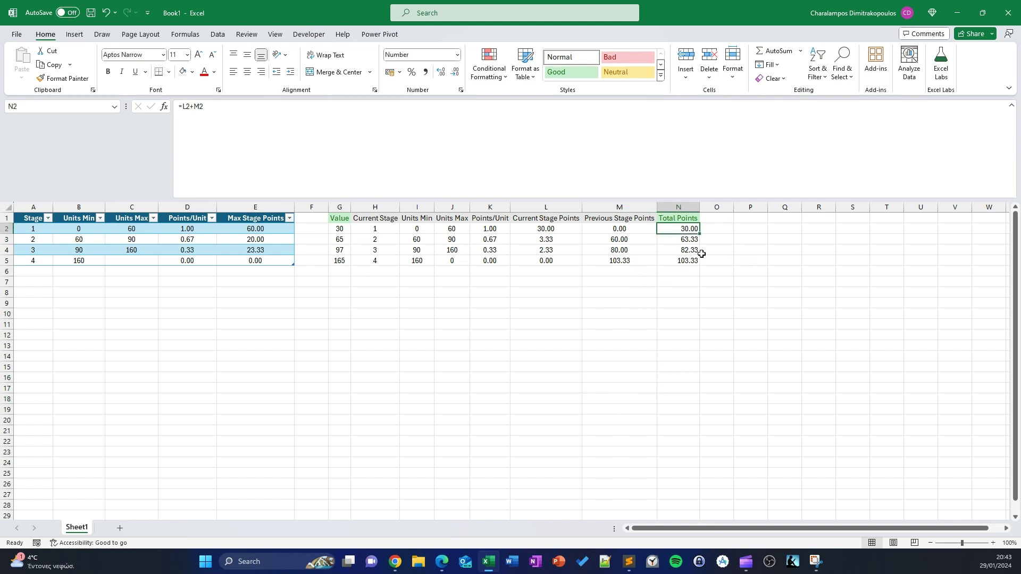
click(688, 240)
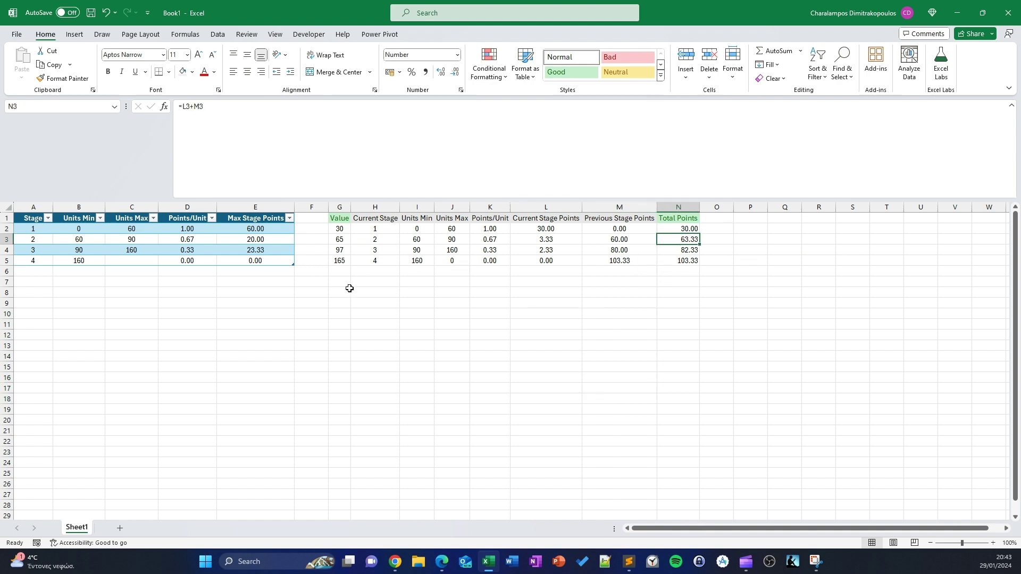
Step: Copy the Value header and its values from G1:G5 to the range starting at G7
click(343, 243)
drag(343, 216, 339, 259)
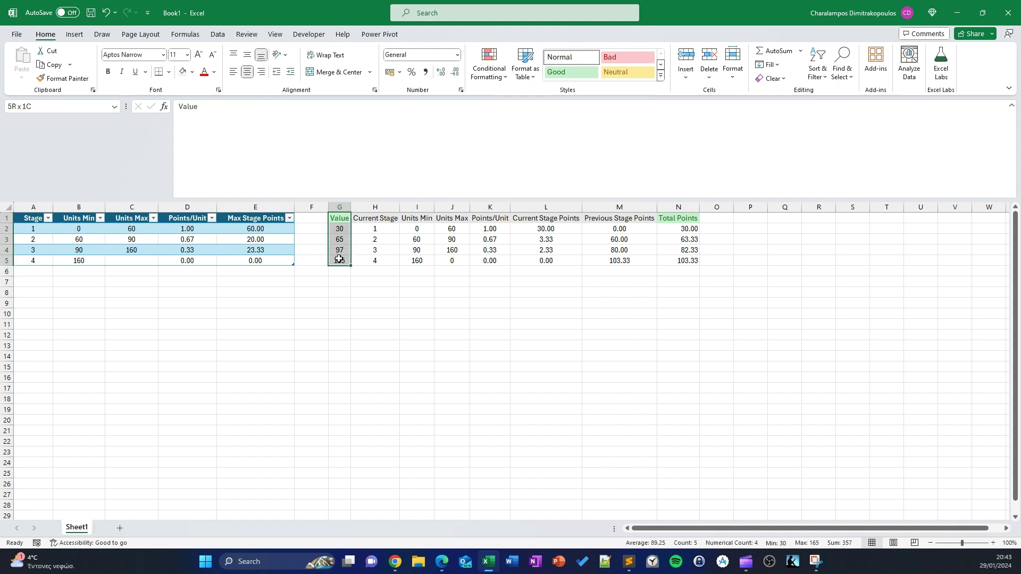
key(ctrl+c)
click(340, 282)
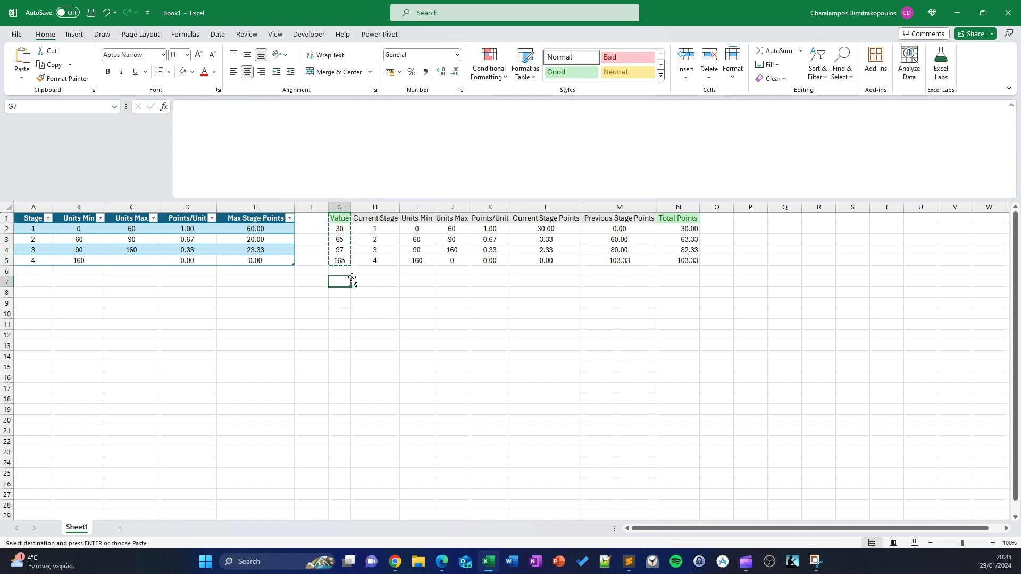
key(ctrl+v)
key(Escape)
Step: Copy the Total Points header from N1 to H7, beside the copied Value header
click(375, 281)
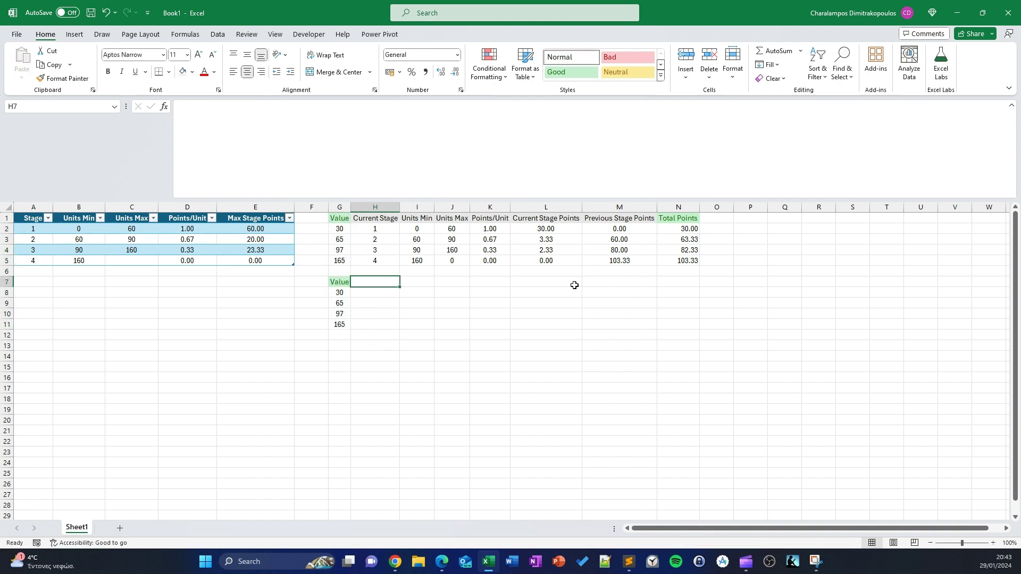
click(686, 217)
key(ctrl+c)
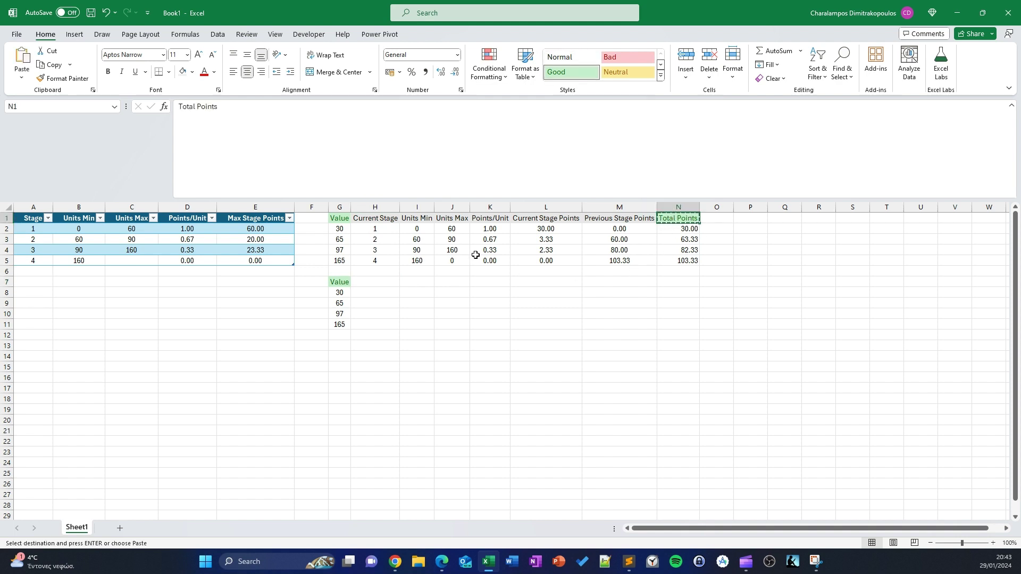
click(380, 282)
key(ctrl+v)
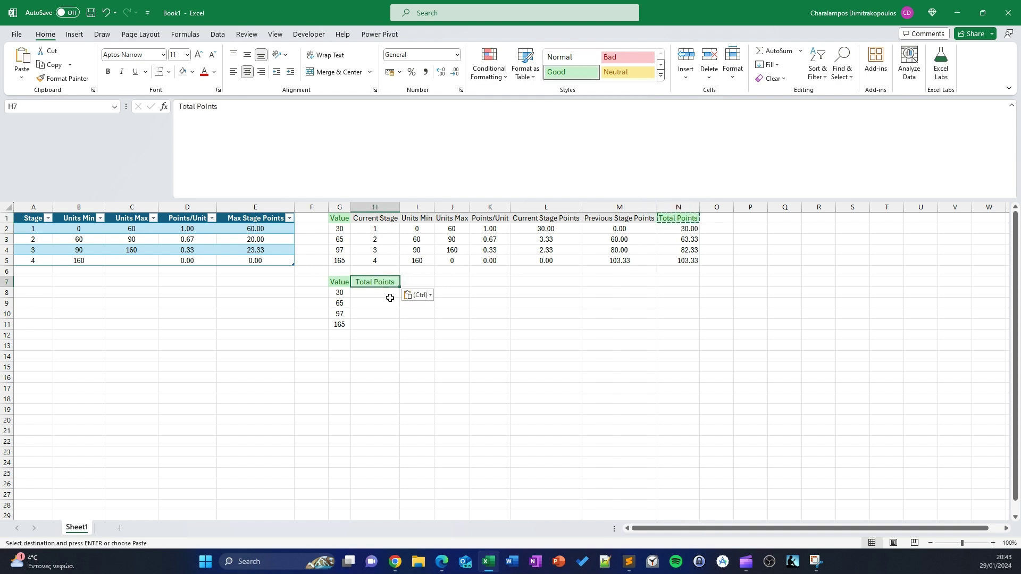
Step: Start a formula in H8 with a LET function that has empty parentheses
click(380, 229)
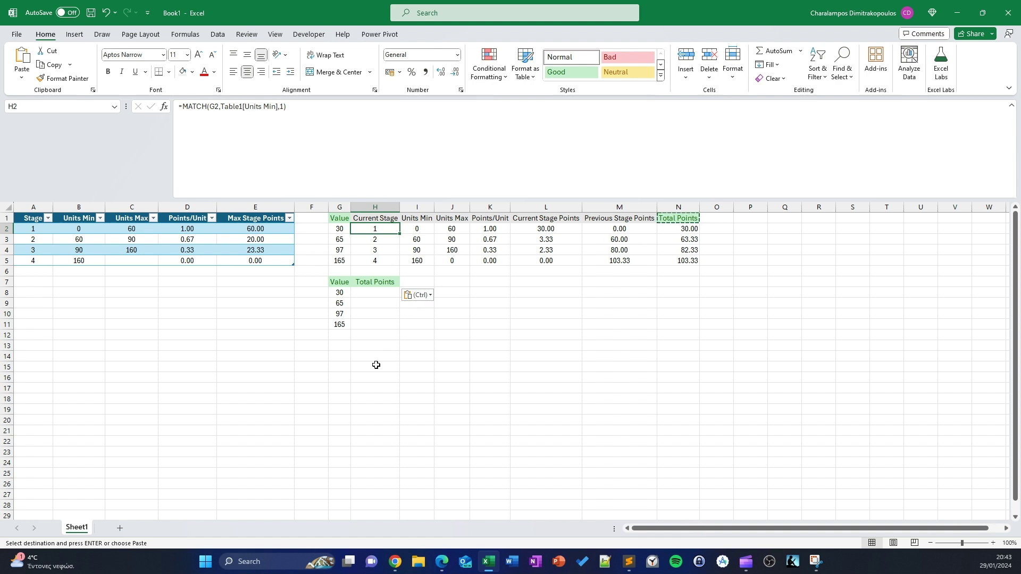
click(382, 292)
text(=)
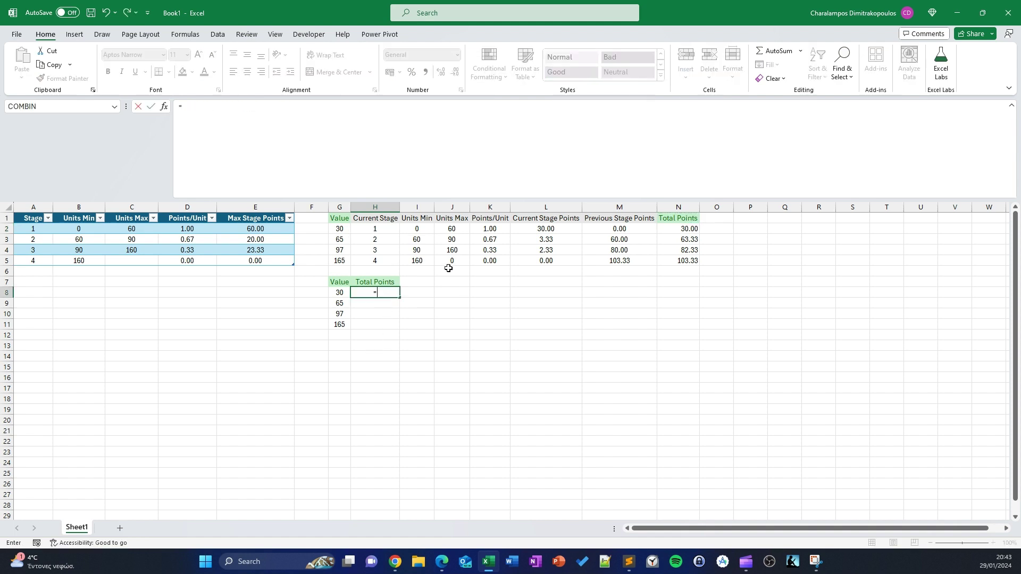
click(300, 124)
text(let)
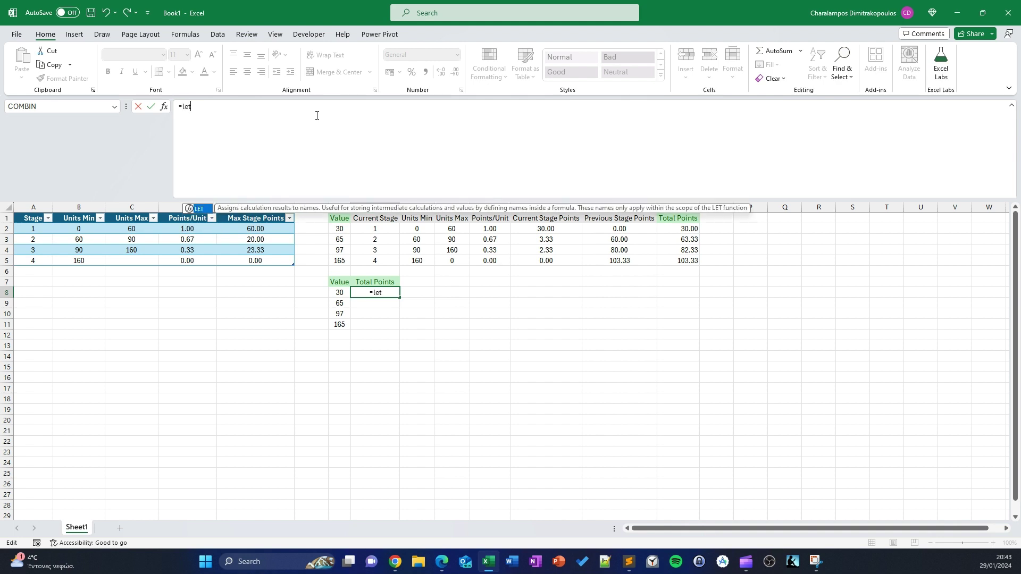
text(()
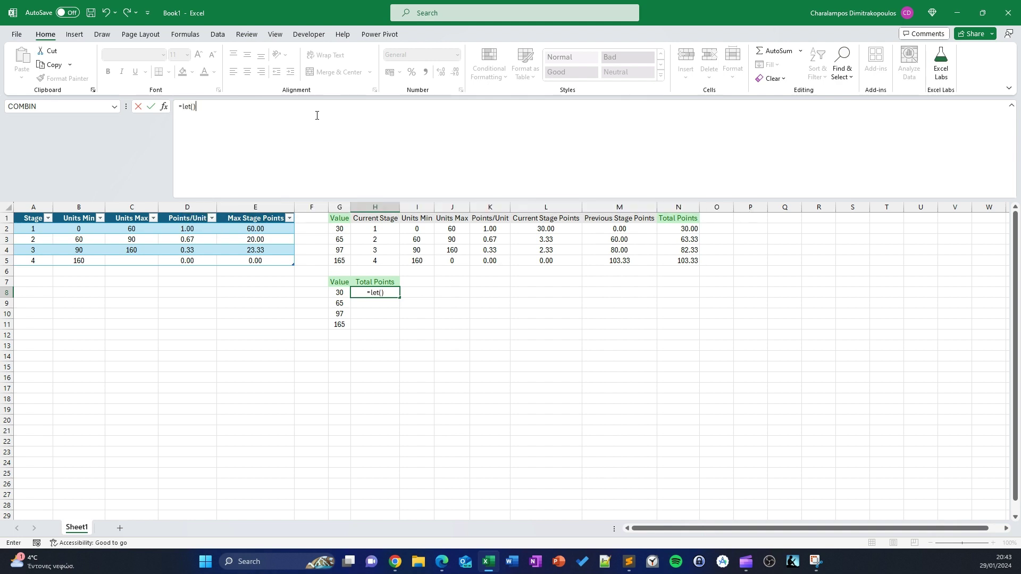
text())
key(Return)
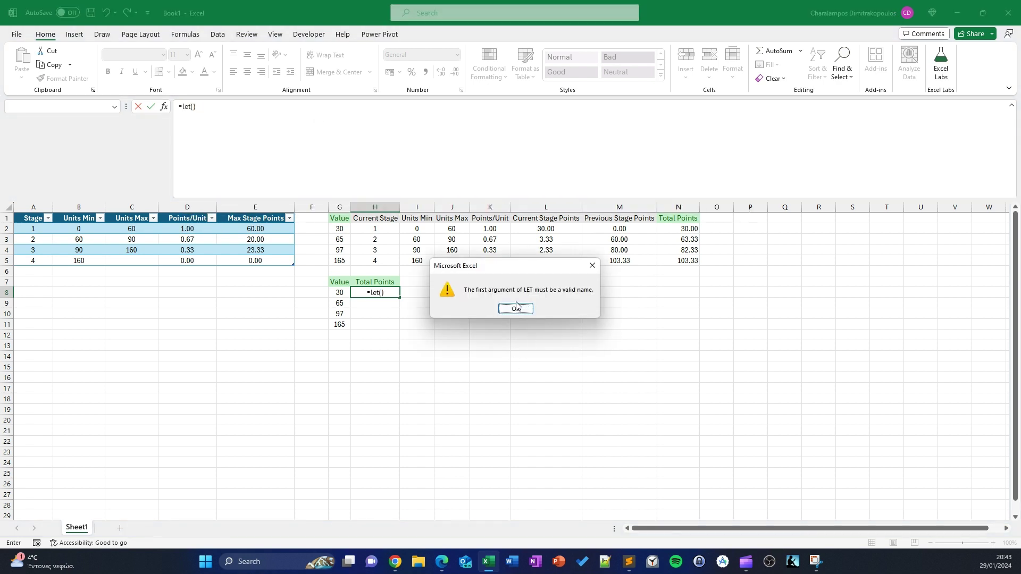
click(515, 308)
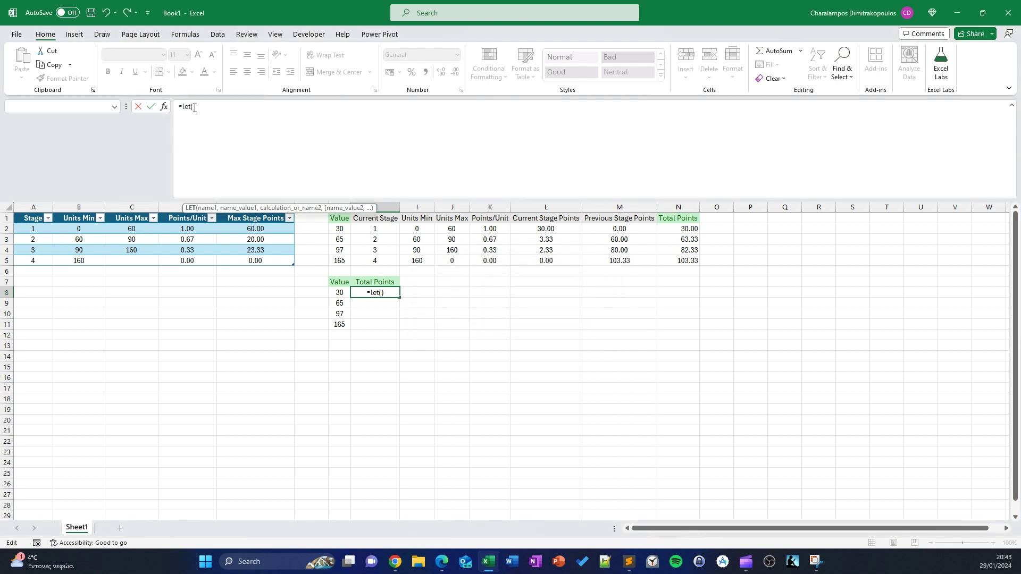
Step: Split the LET formula so its closing parenthesis has its own line, and enter stage as the first name
click(193, 107)
key(alt+Return)
key(alt+Return)
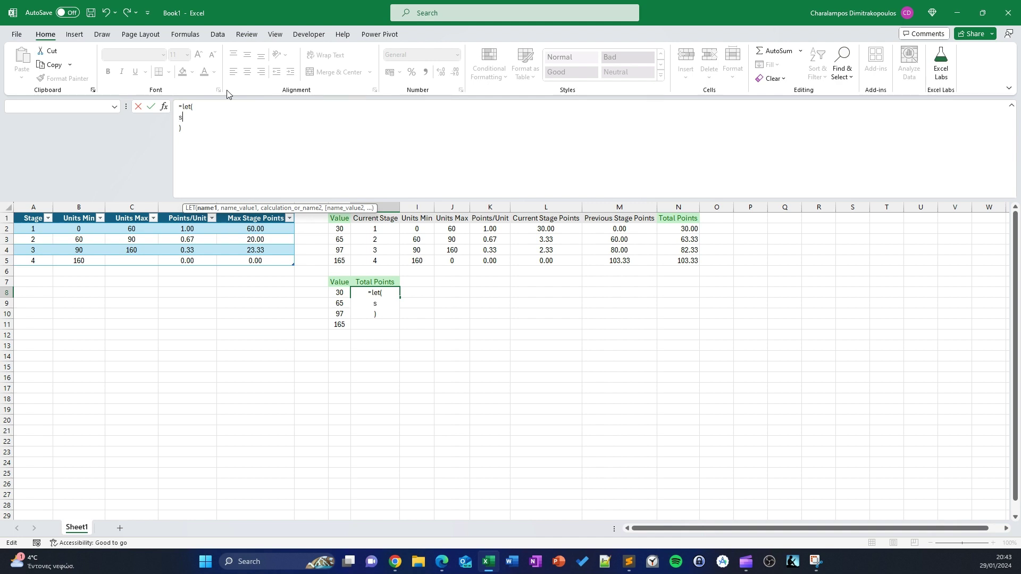
text(stage,)
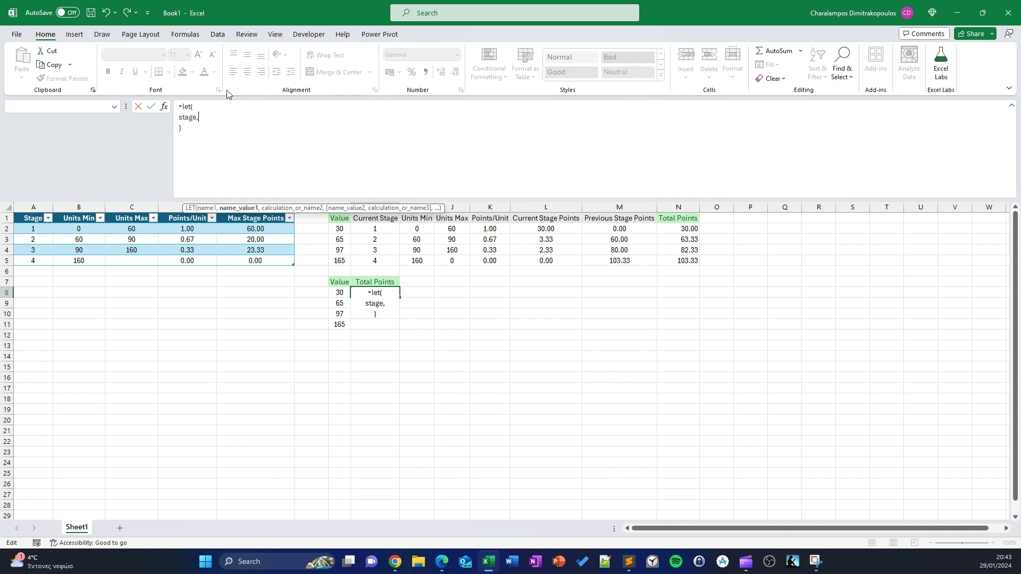
Step: Define stage in the LET formula as MATCH(G8,Table1[Units Min],1), followed by a comma and a new line
text(match)
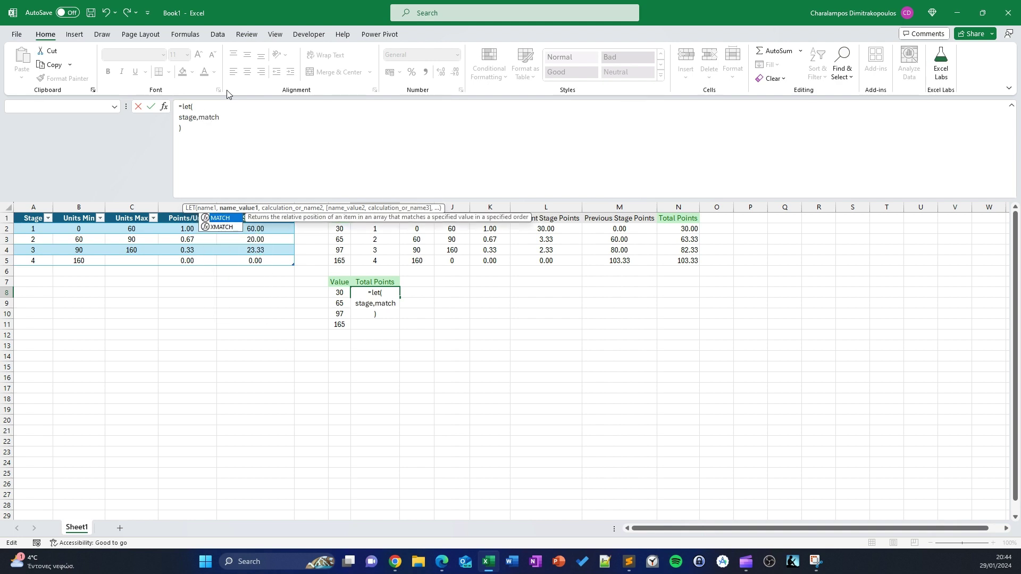
key(Tab)
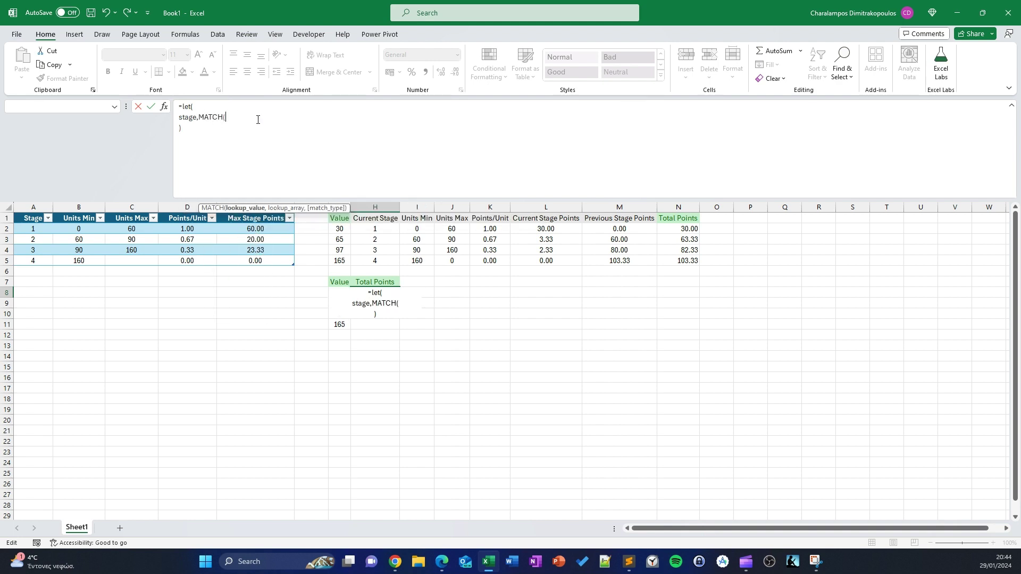
click(297, 292)
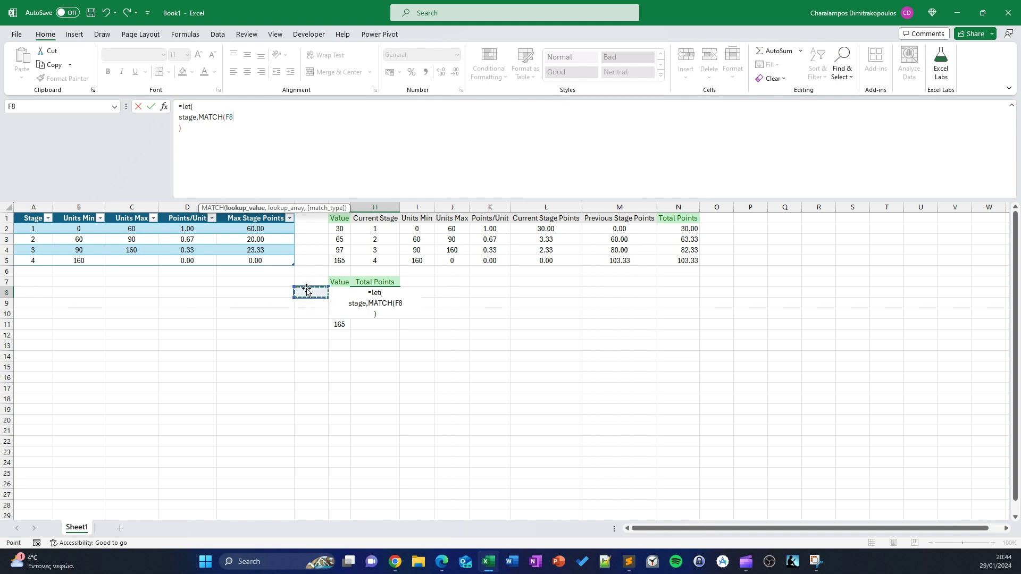
key(Right)
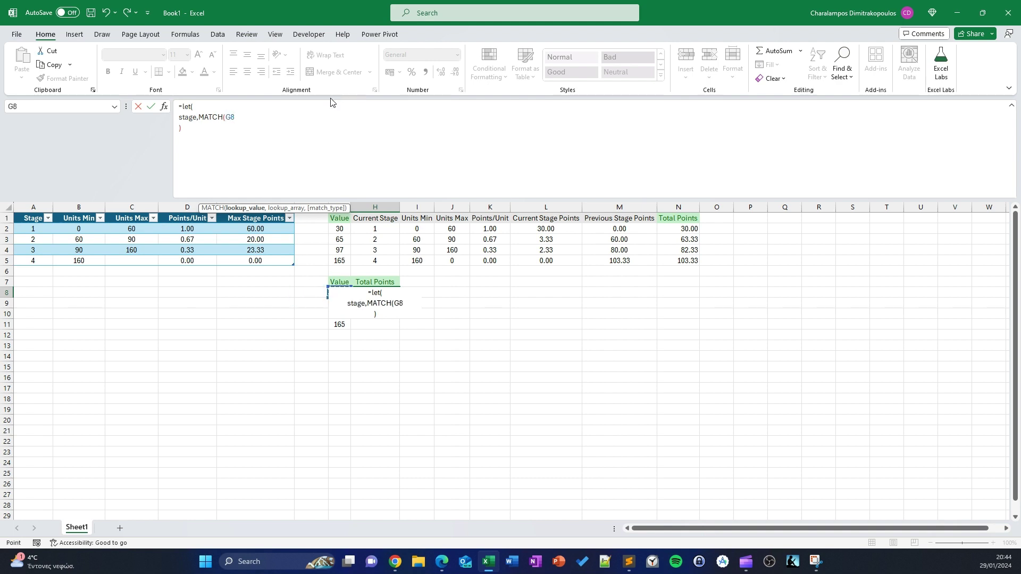
text(,)
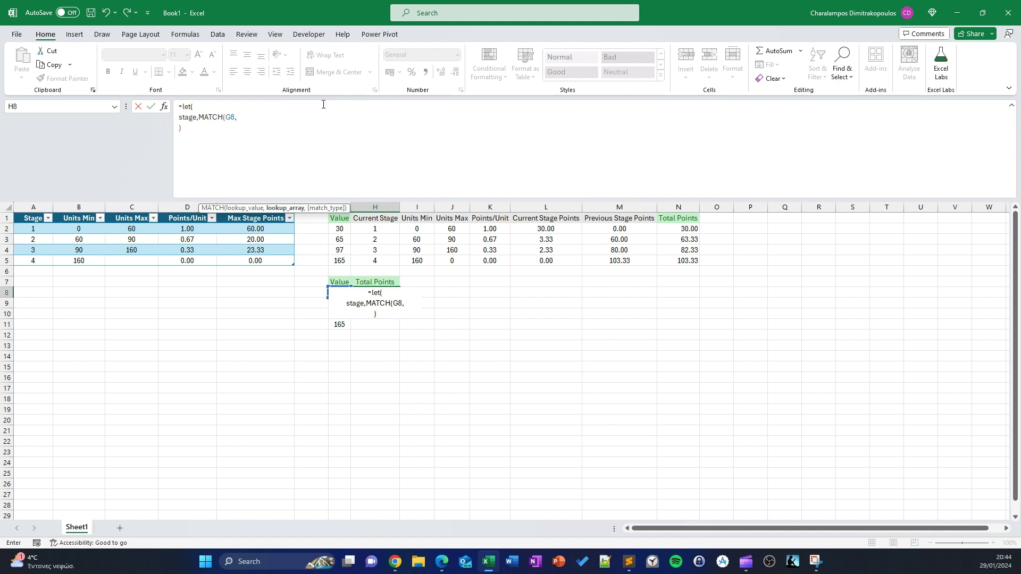
drag(79, 230, 80, 256)
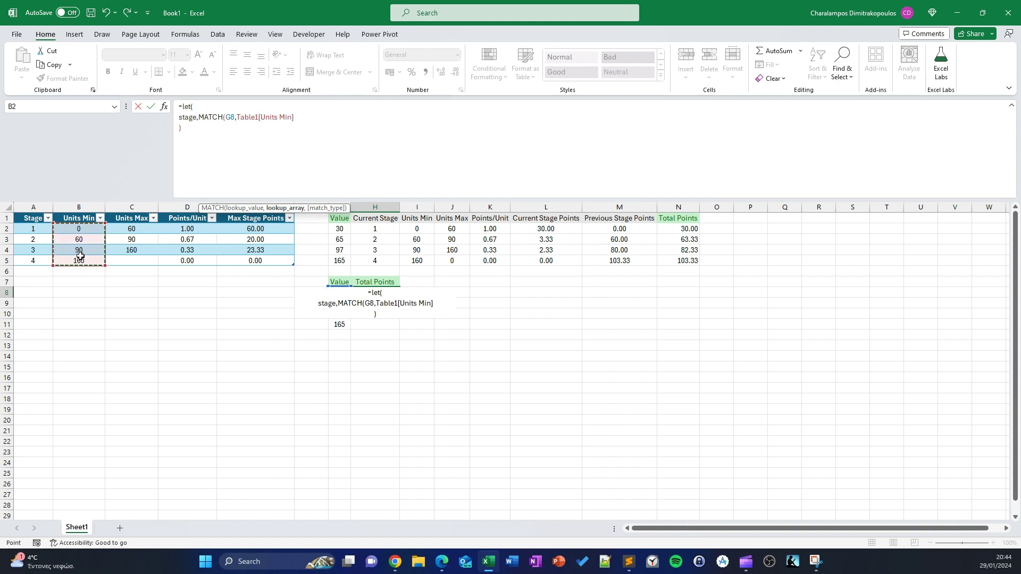
text(,)
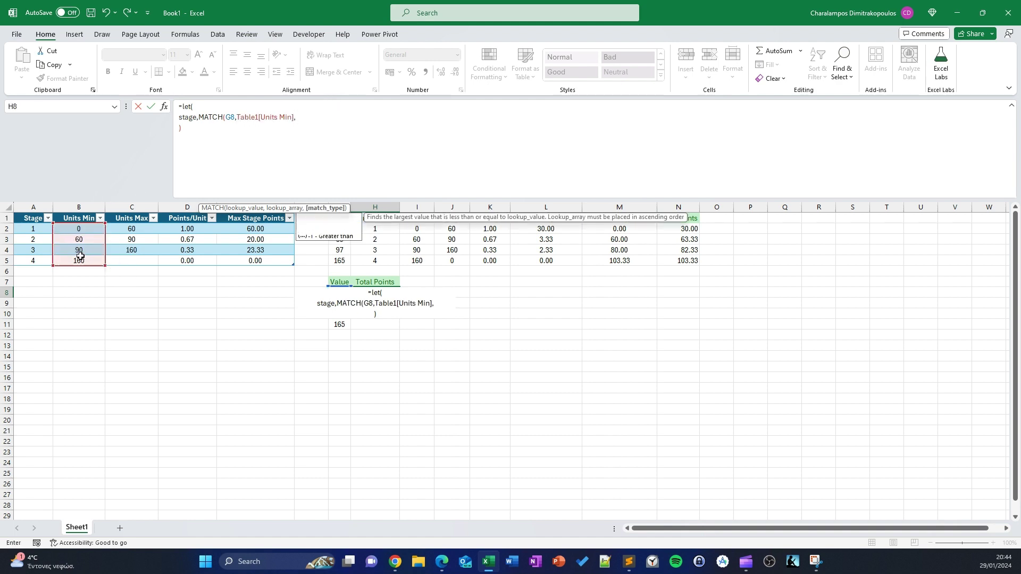
text(1),)
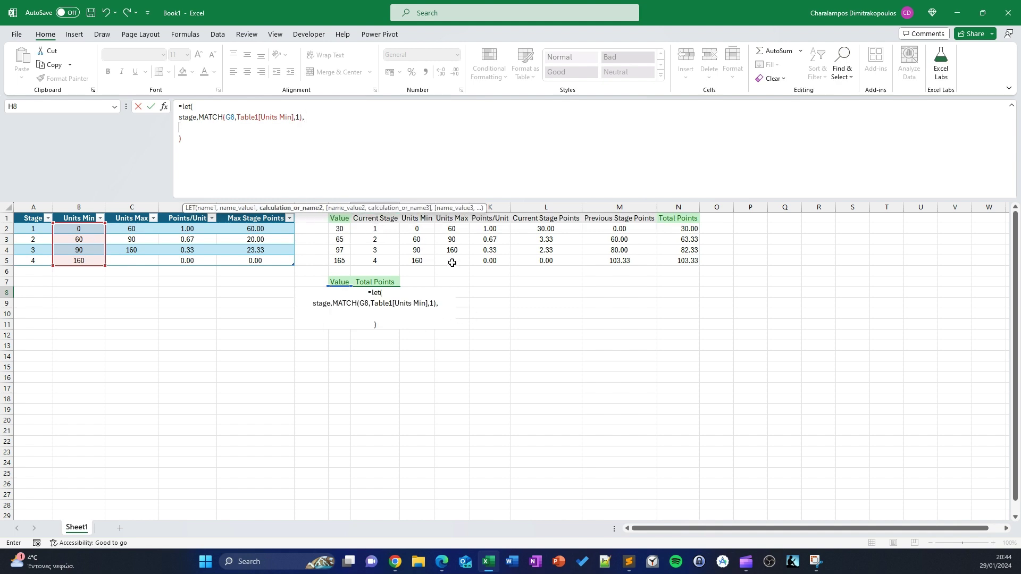
Step: Enter units_min and a comma as the second name in the LET formula
text(un)
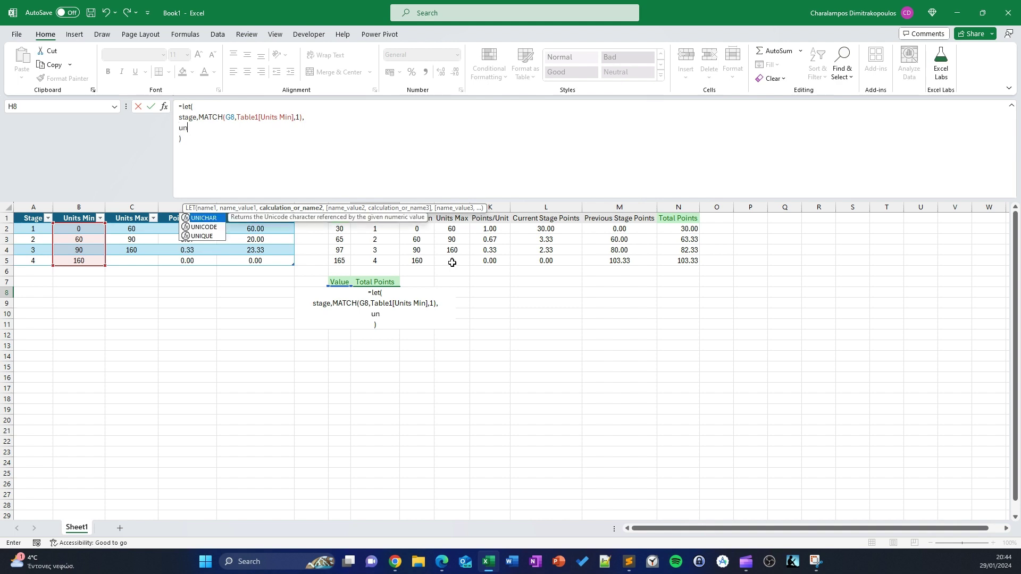
text(its_,)
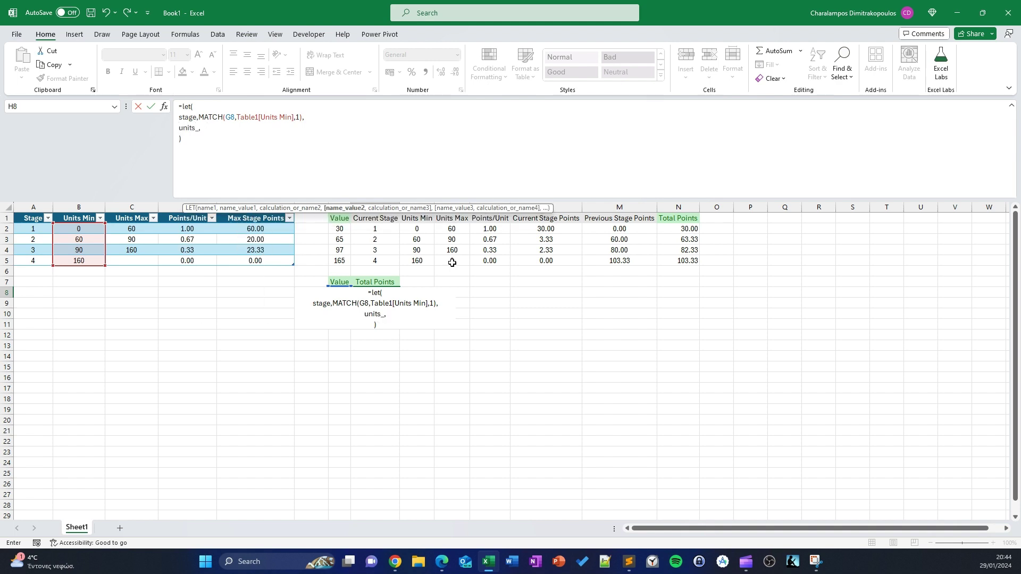
text(m)
key(BackSpace)
key(BackSpace)
text(mi)
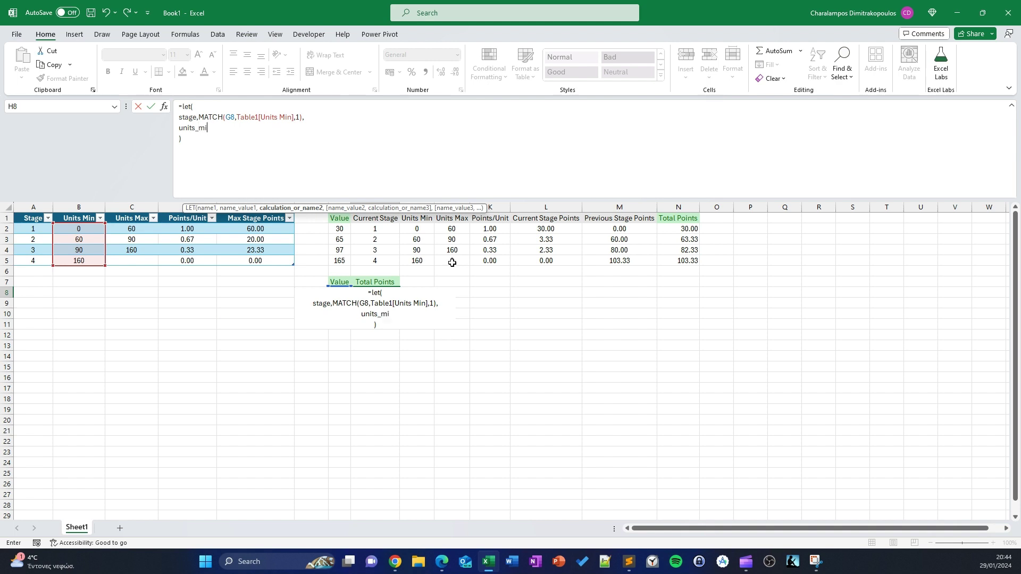
text(n,)
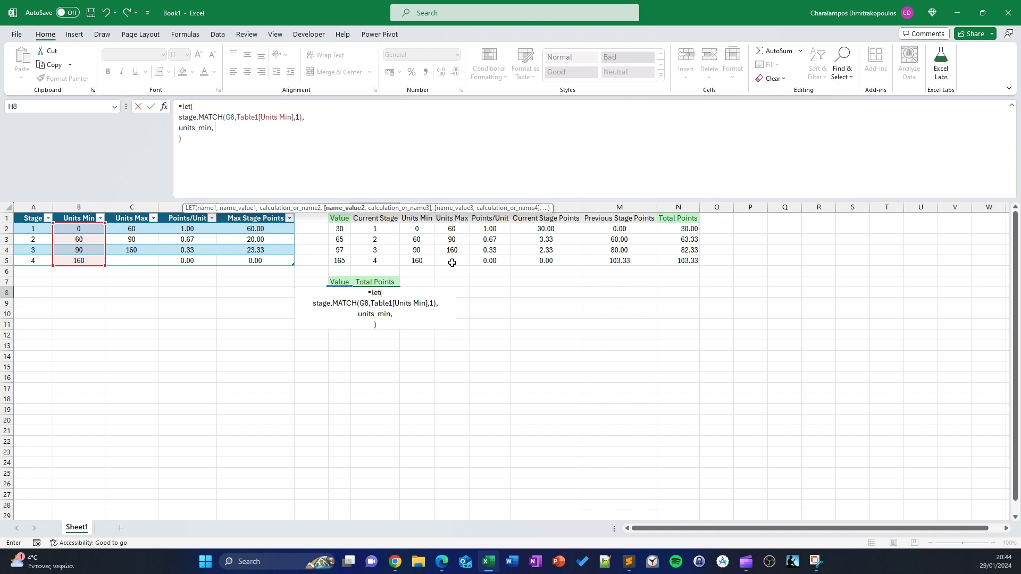
Step: Define units_min as Index(Table1[Units Min],stage), ending the definition with a comma
text(Inde)
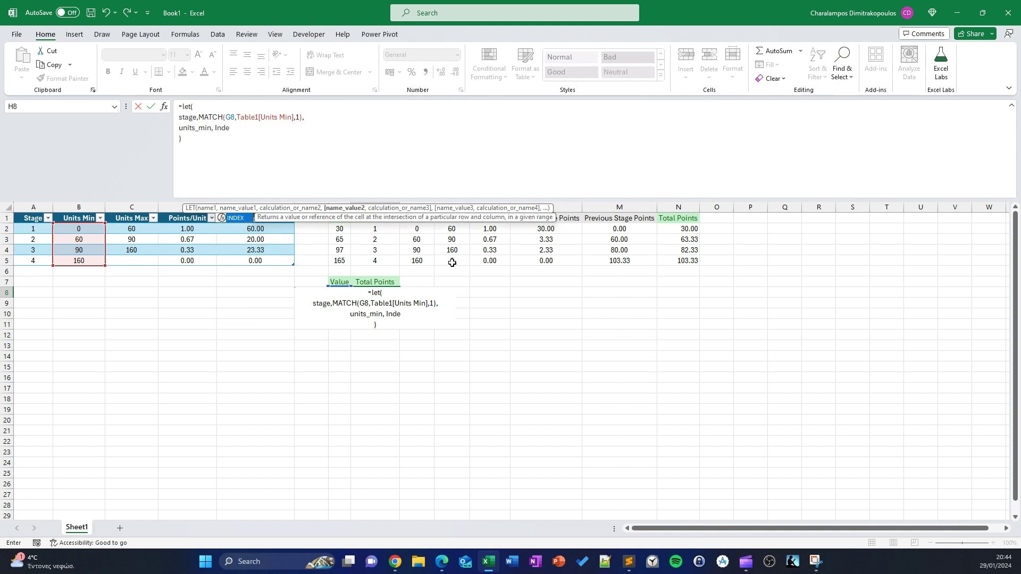
text(x()
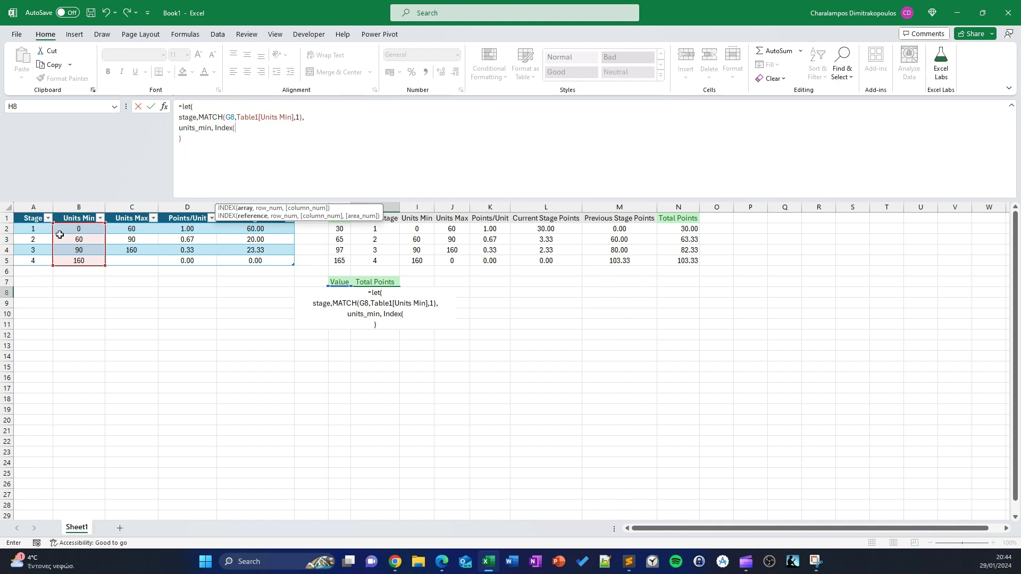
drag(69, 229, 69, 261)
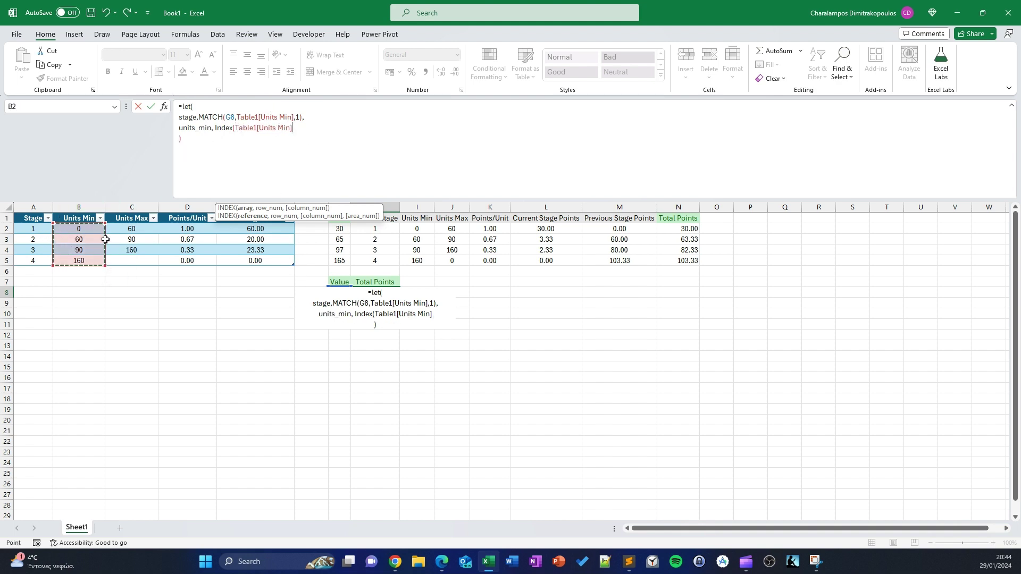
text(,)
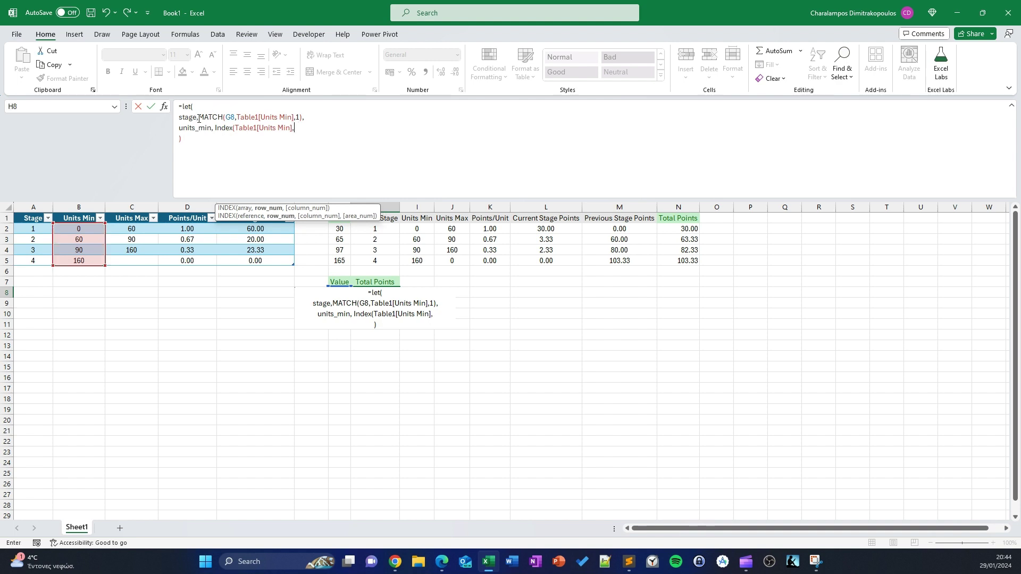
text(stage)
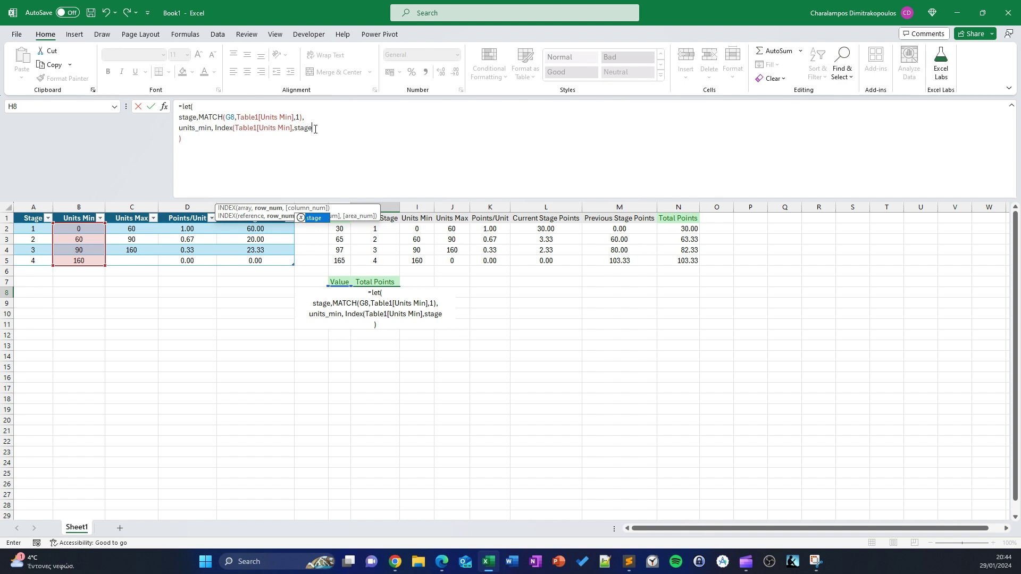
text())
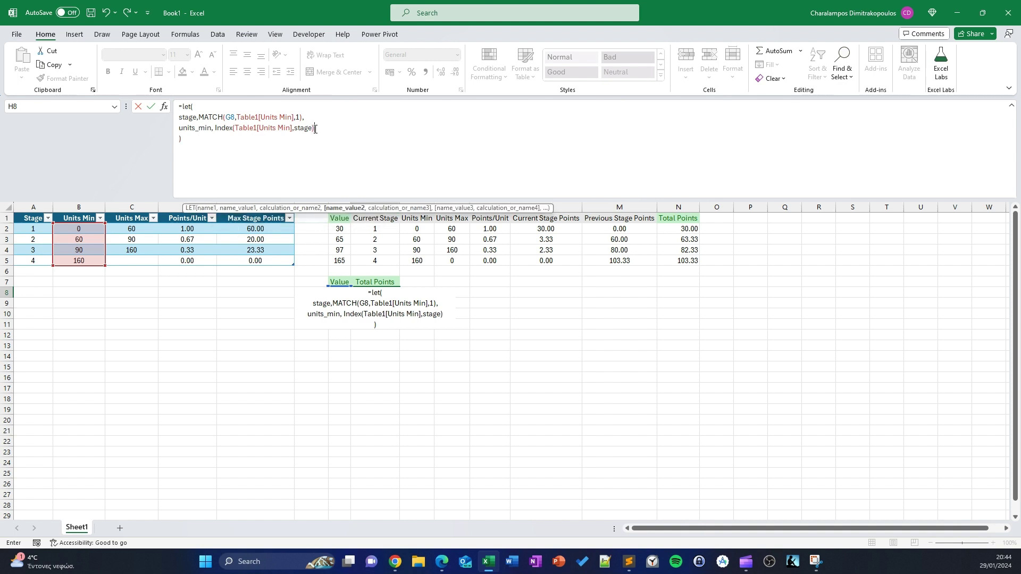
text(,)
key(shift+Home)
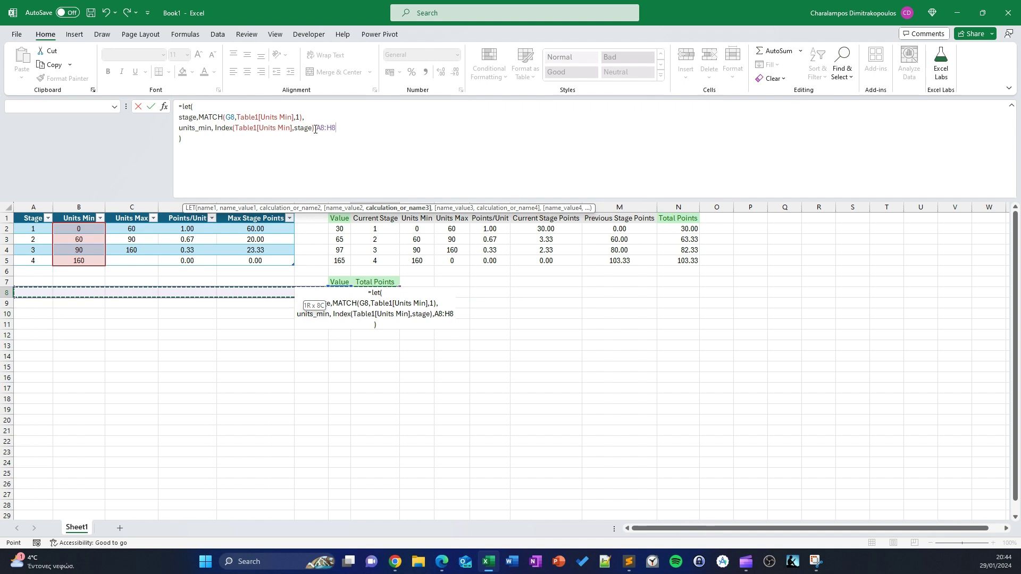
key(BackSpace)
key(BackSpace)
key(BackSpace)
key(BackSpace)
key(BackSpace)
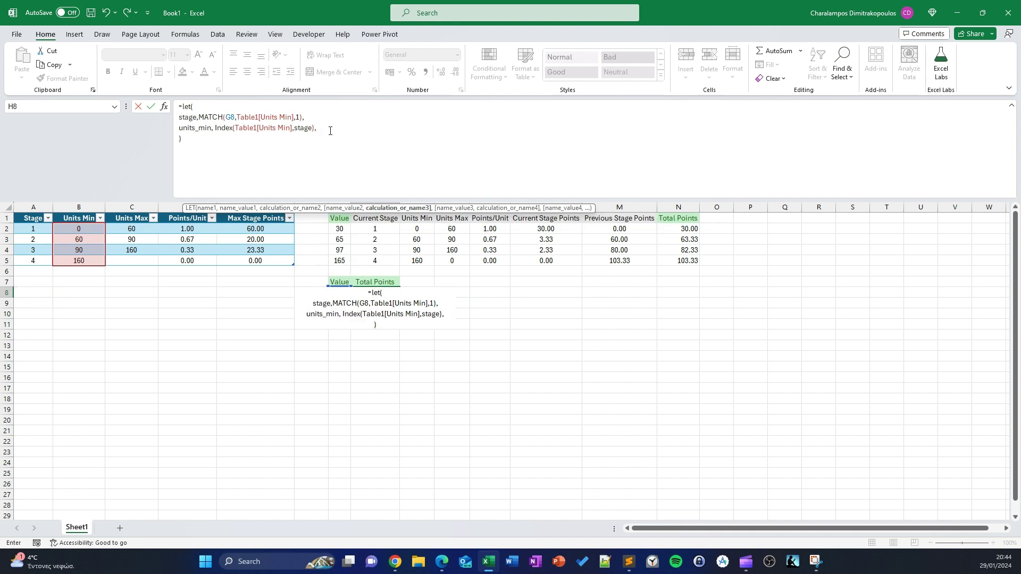
Step: Copy the whole units_min line of the LET formula and paste it on a new line below
drag(318, 128, 177, 129)
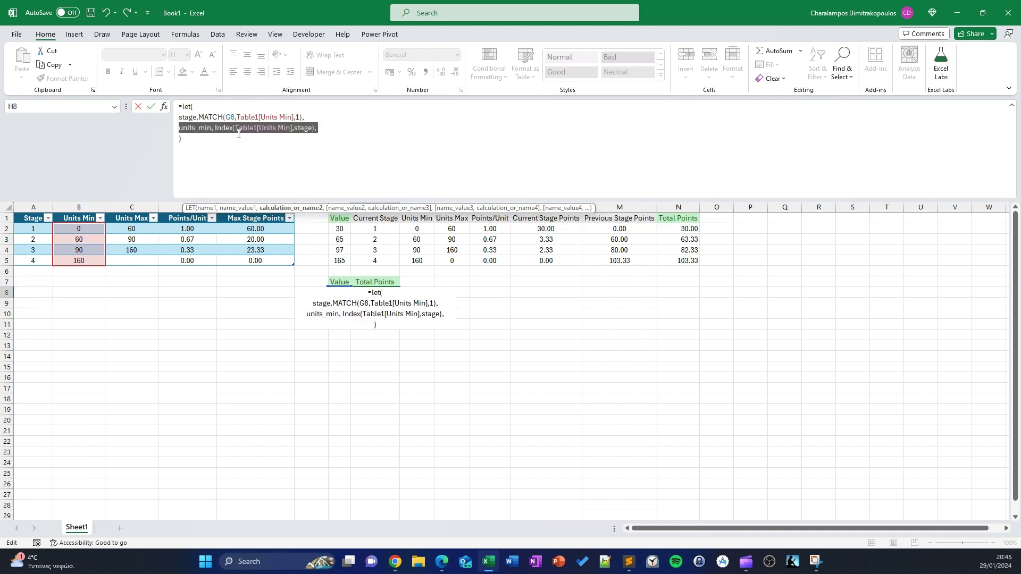
key(ctrl+c)
click(337, 133)
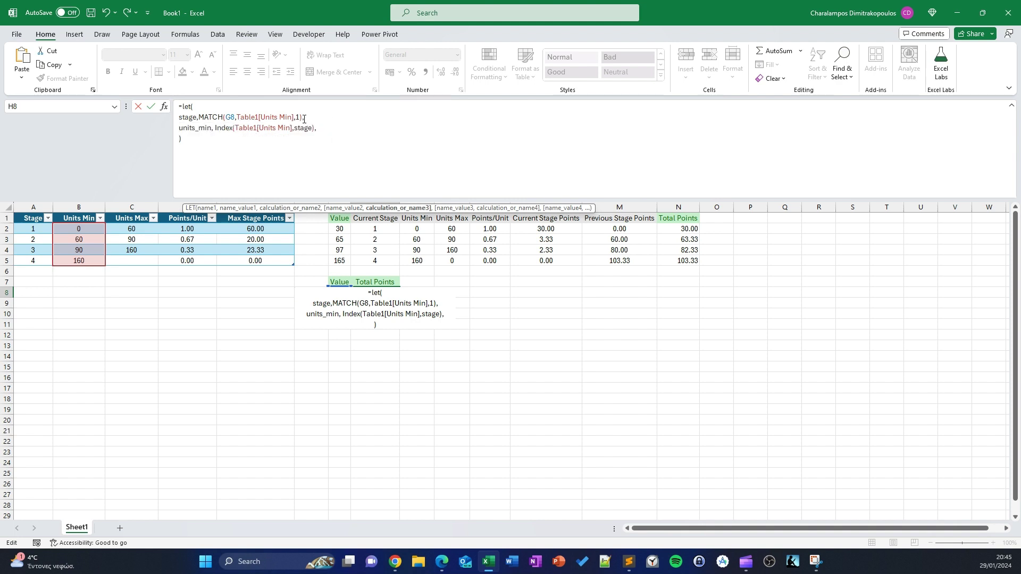
key(alt+Return)
key(ctrl+v)
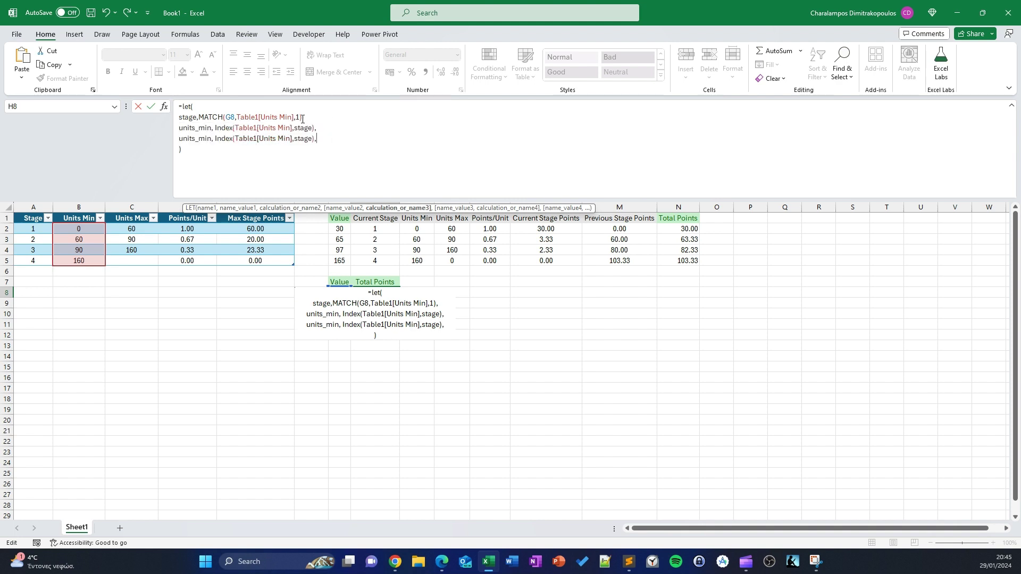
Step: Rename the duplicated line's variable to units_max and make its Index function use Table1[Units Max]
double_click(204, 139)
click(212, 139)
key(BackSpace)
key(BackSpace)
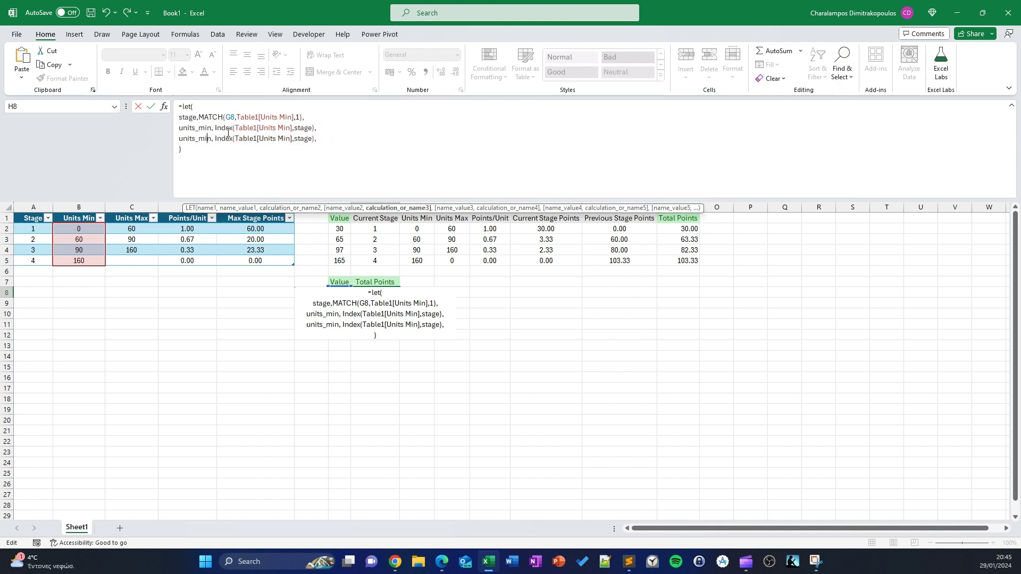
text(ax)
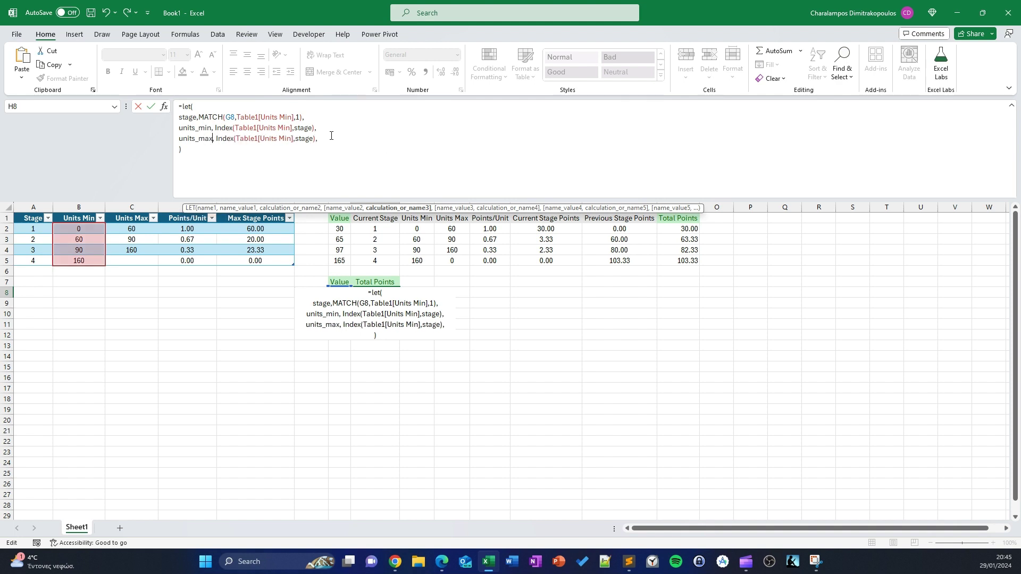
click(291, 138)
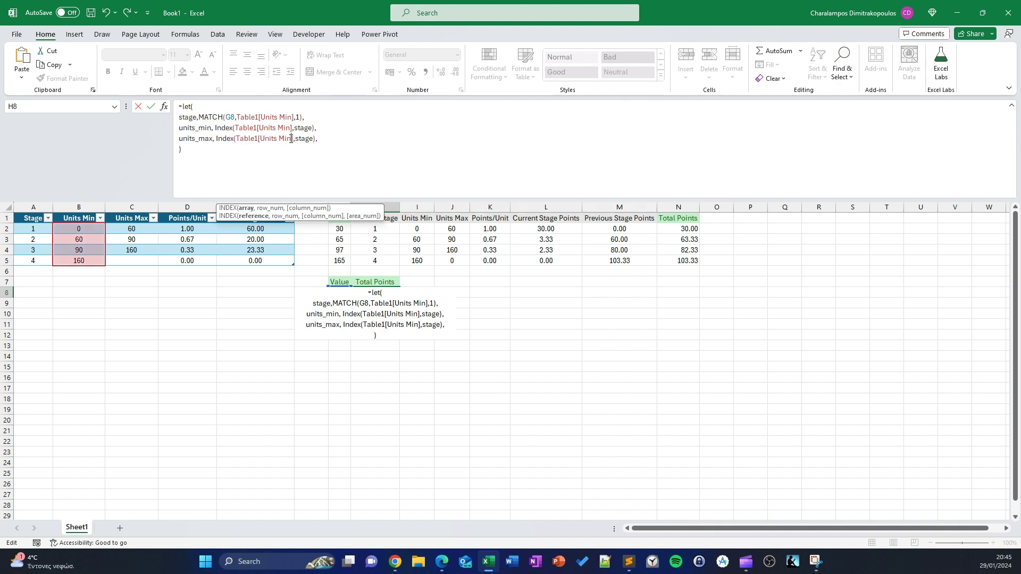
key(BackSpace)
key(BackSpace)
text(ax)
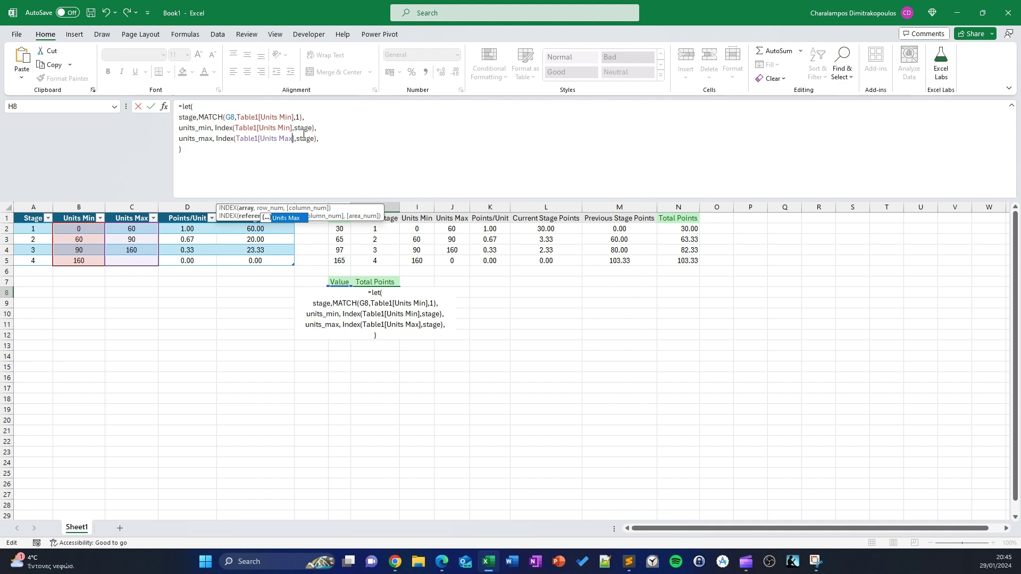
Step: Paste another copy of the units_min line on a new line below the units_max definition
click(328, 137)
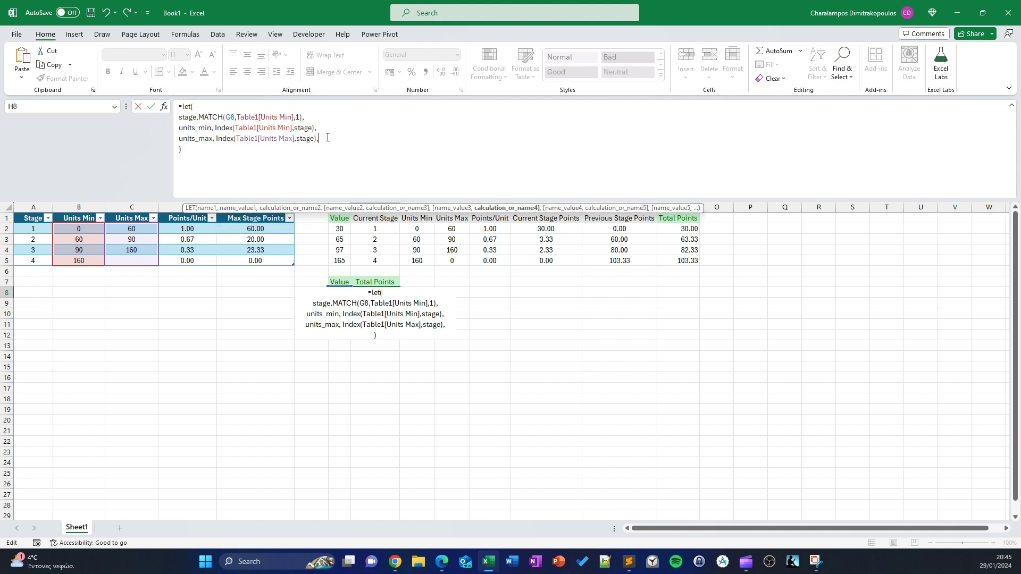
key(alt+Return)
key(ctrl+v)
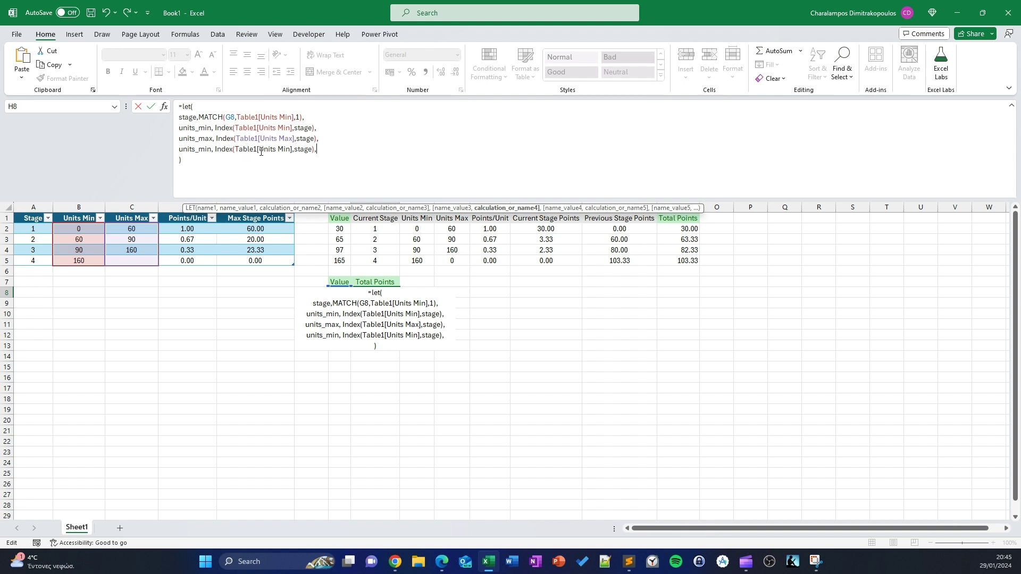
Step: Rename the variable in the newly pasted line to points_per_unit, moving the formula hint clear of the table headers
drag(258, 149, 285, 149)
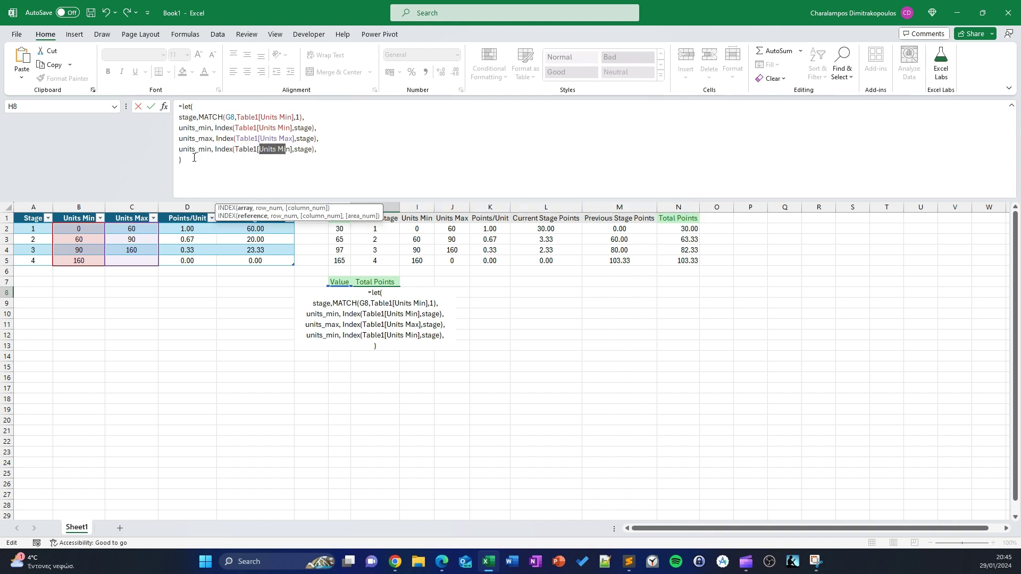
drag(211, 149, 183, 150)
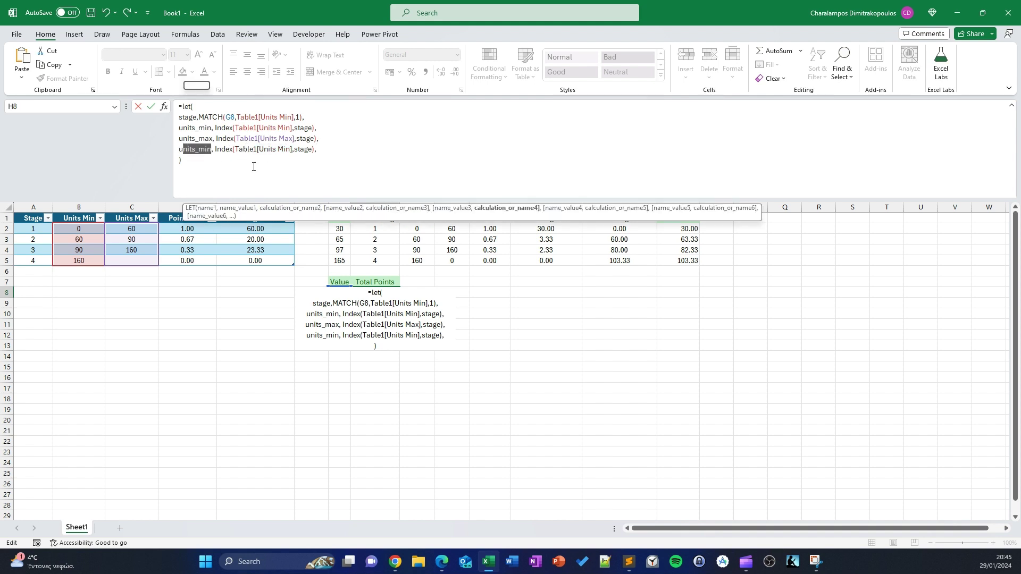
text(pi)
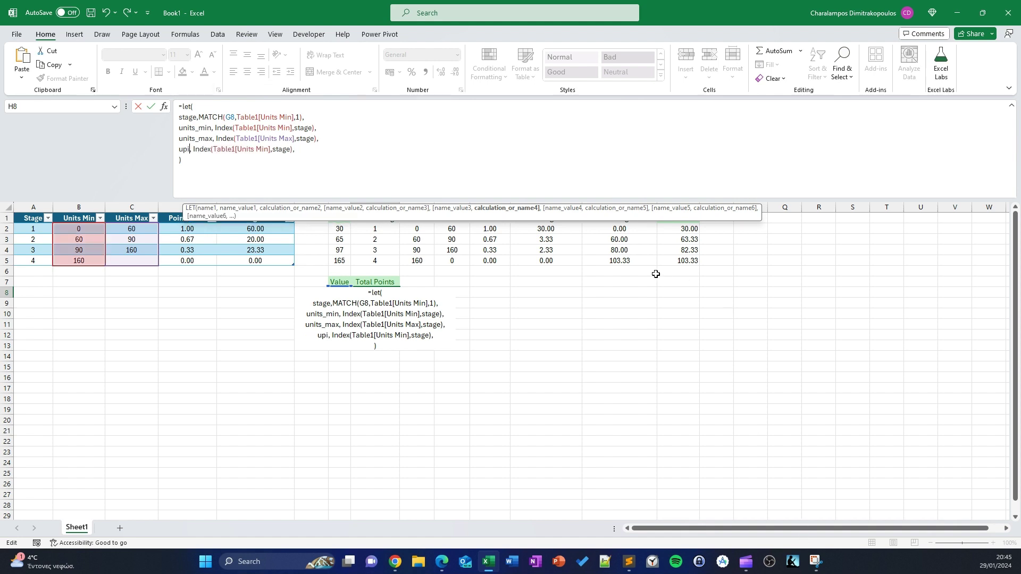
key(BackSpace)
key(BackSpace)
key(BackSpace)
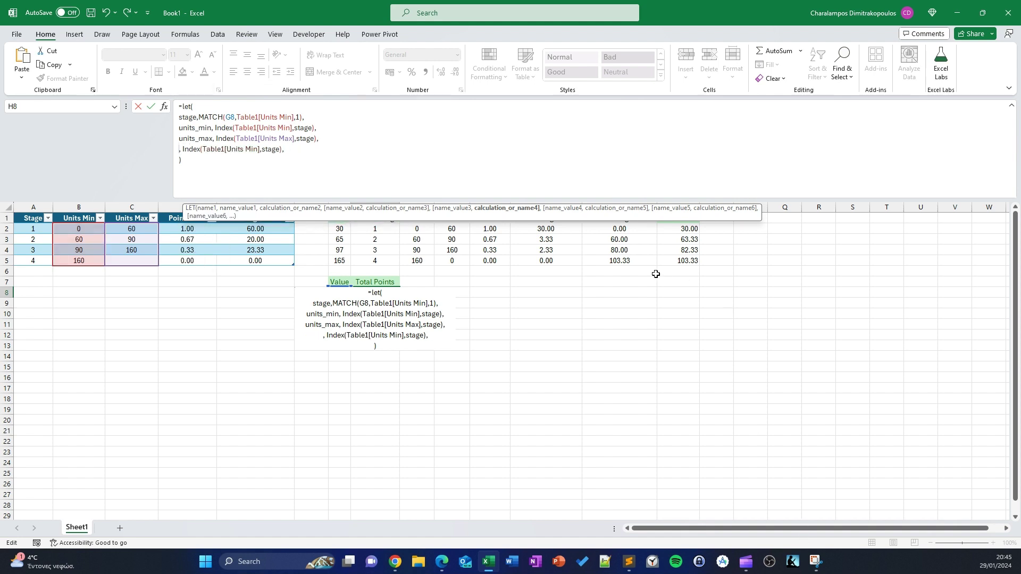
text(point)
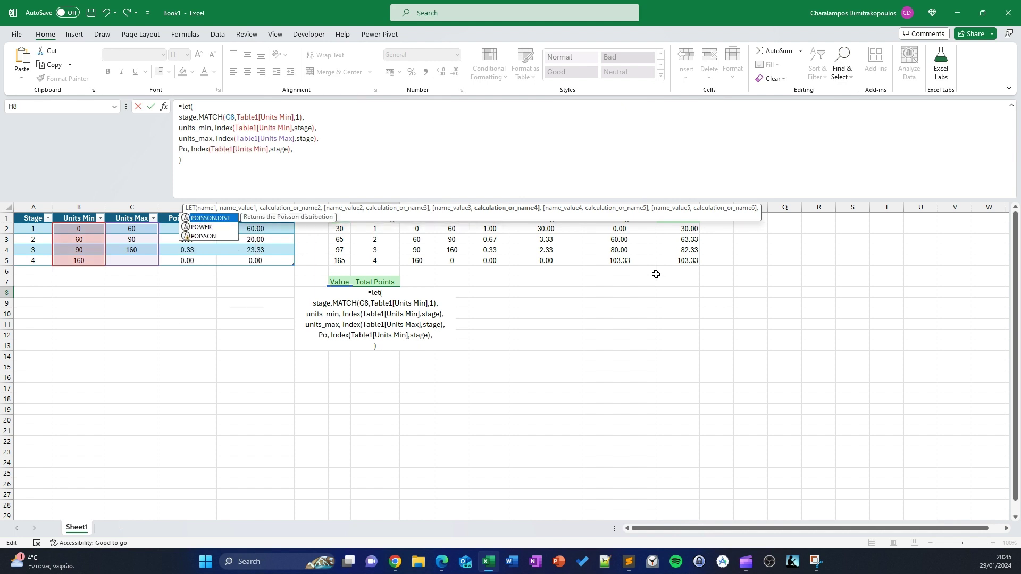
text(s_per)
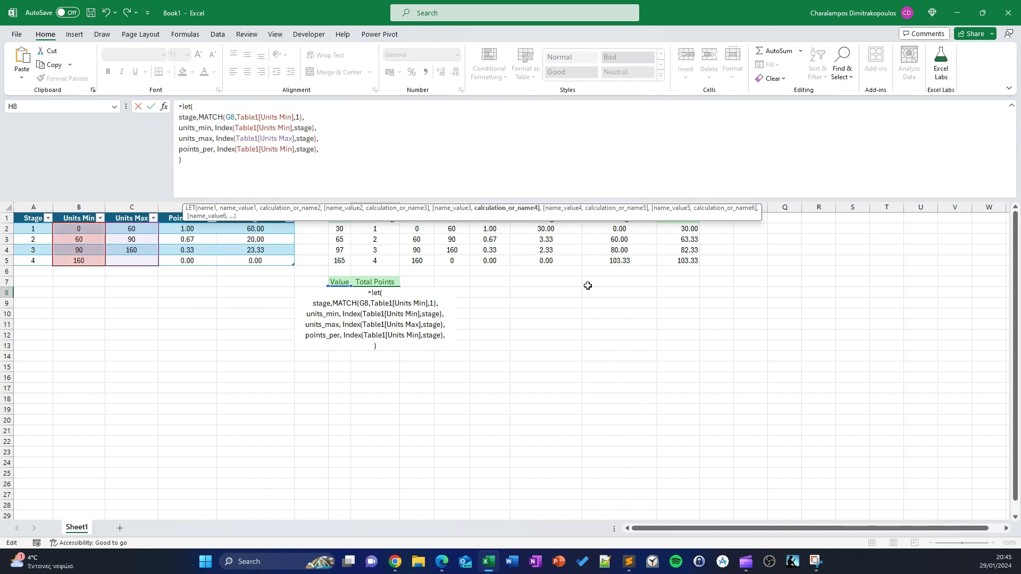
drag(599, 213, 595, 364)
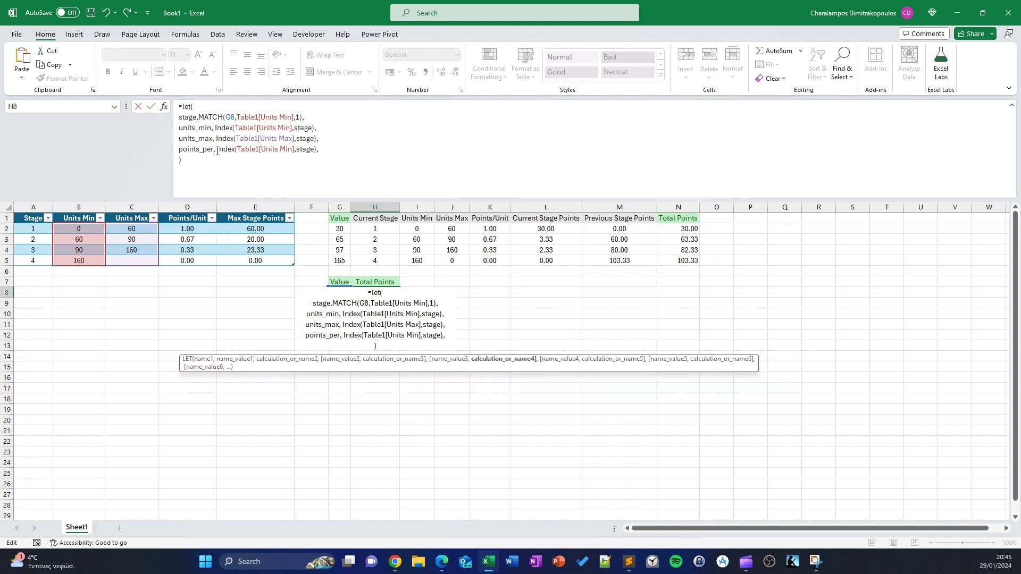
text(_unit)
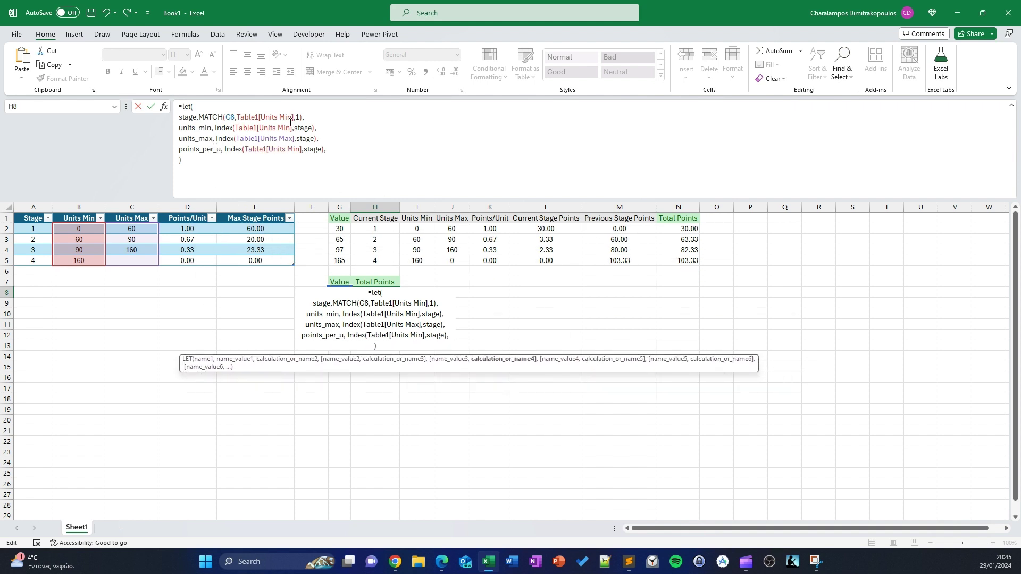
Step: Replace the column in the points_per_unit Index function with Table1[Points/Unit]
double_click(281, 150)
click(280, 150)
drag(278, 150, 306, 150)
text(P)
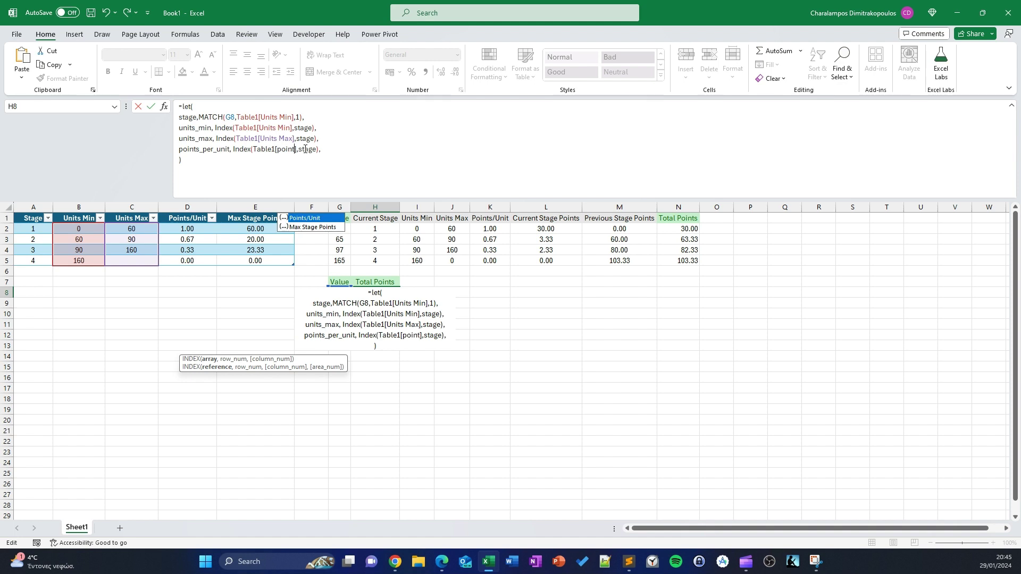
key(Tab)
key(Delete)
Step: Add a new line after the points_per_unit definition and enter the name curr_points followed by a comma
click(358, 149)
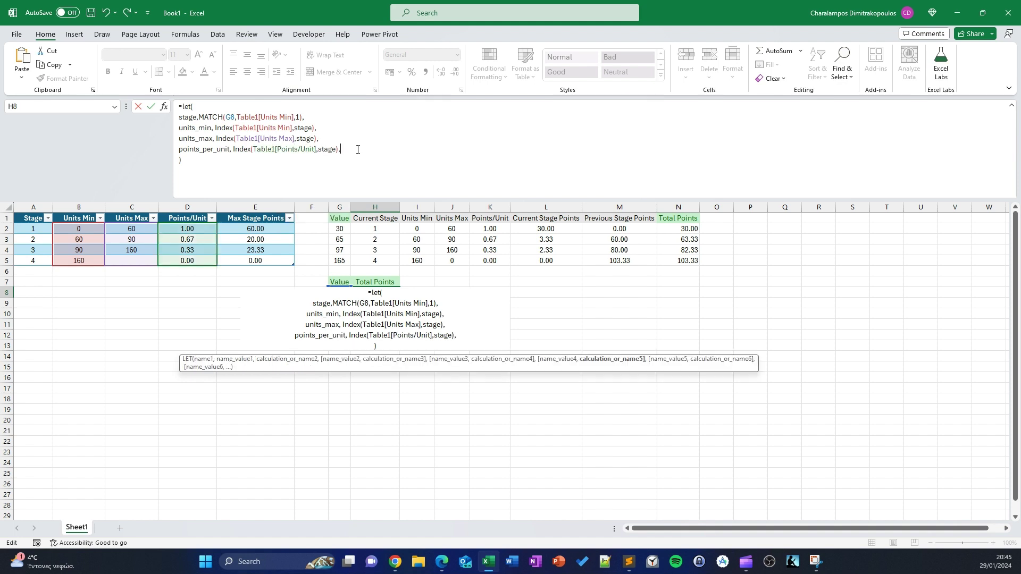
key(alt+Return)
text(curr)
text(_poin)
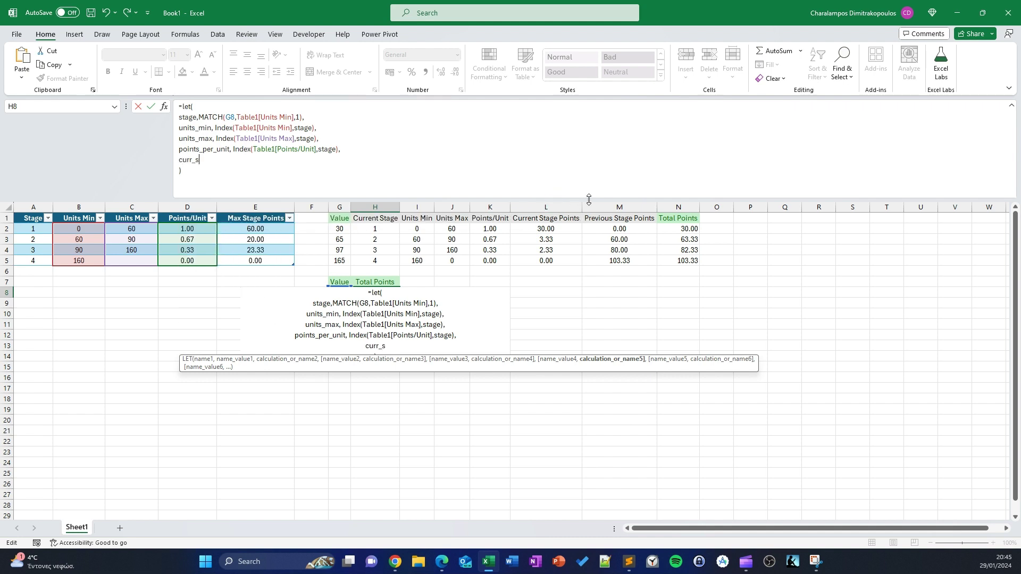
text(ts,)
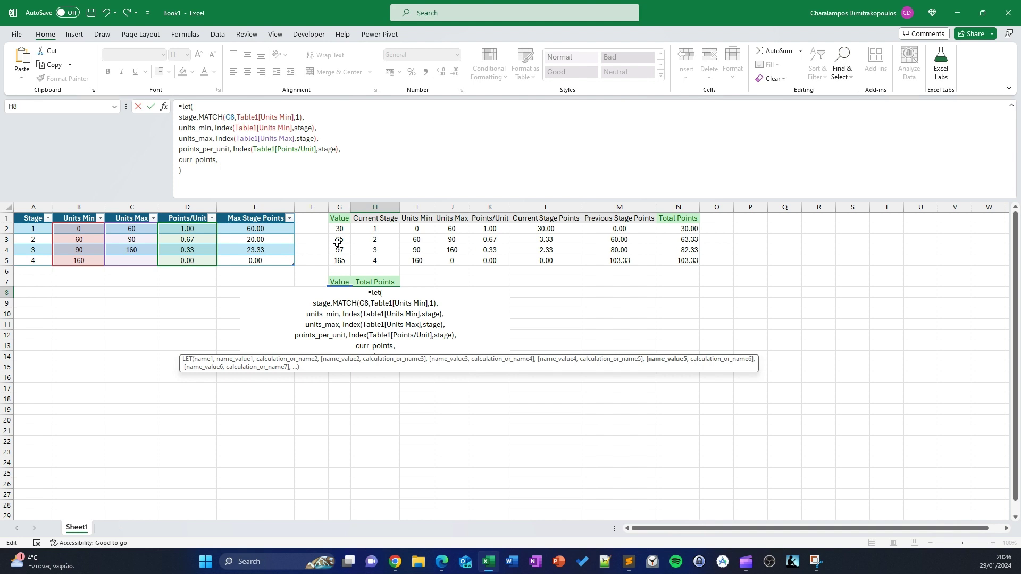
Step: Define curr_points in the LET formula as (g8-units_min)*points_per_unit, and open a new line below it
text( g8)
double_click(223, 160)
click(222, 160)
text((g8)
click(248, 159)
text(-unit)
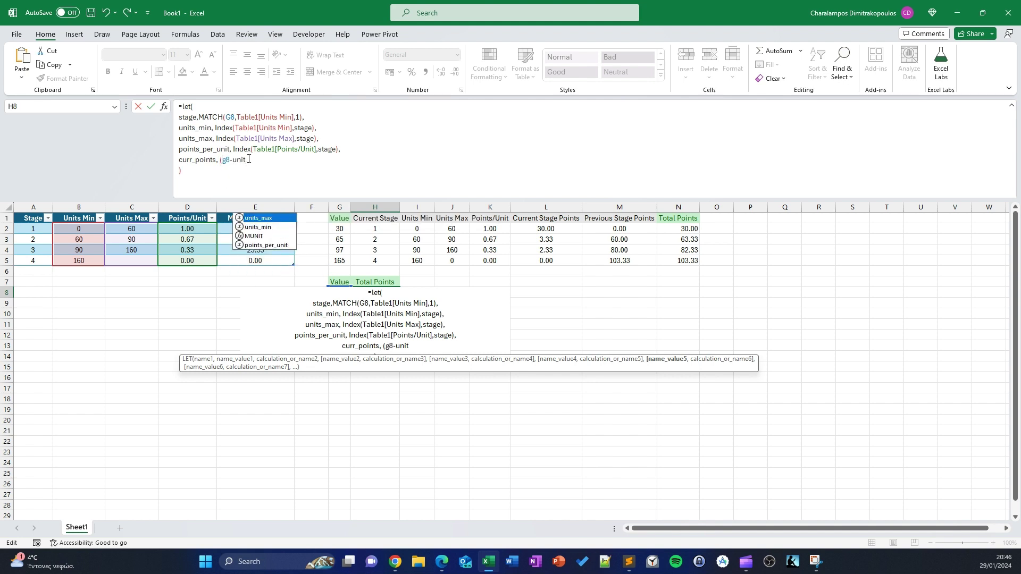
key(Down)
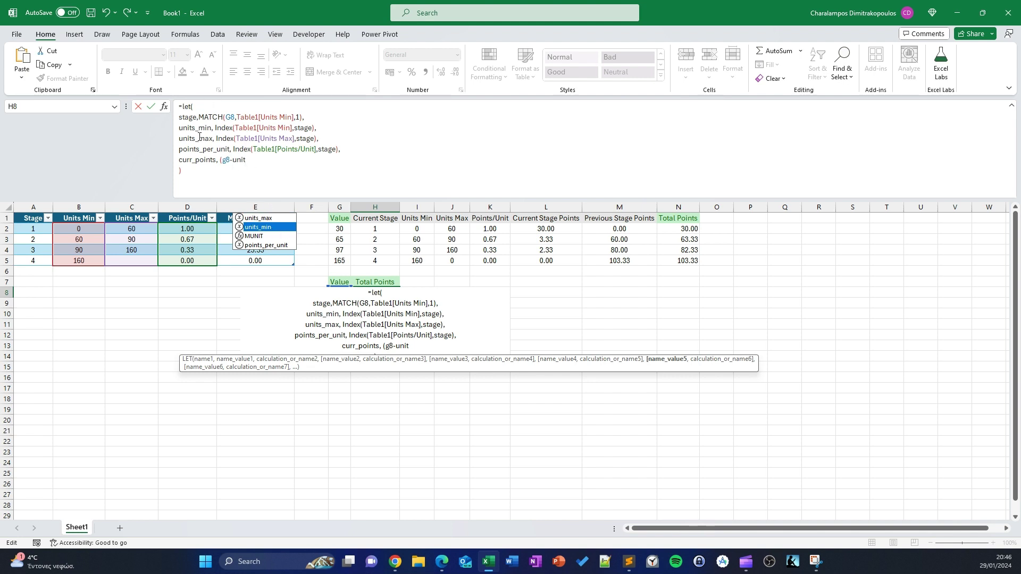
key(Tab)
text()*)
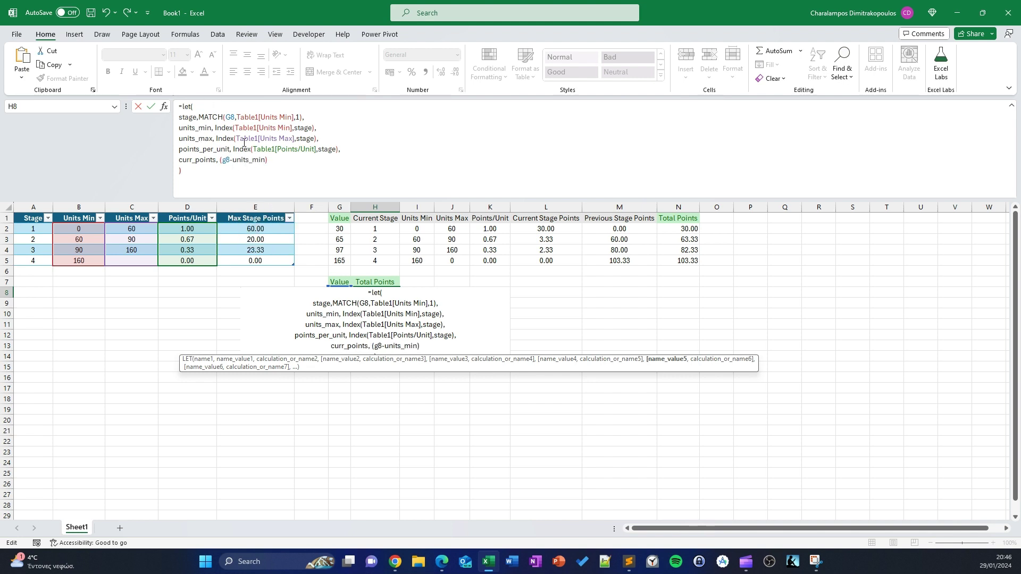
text(points_per_unit)
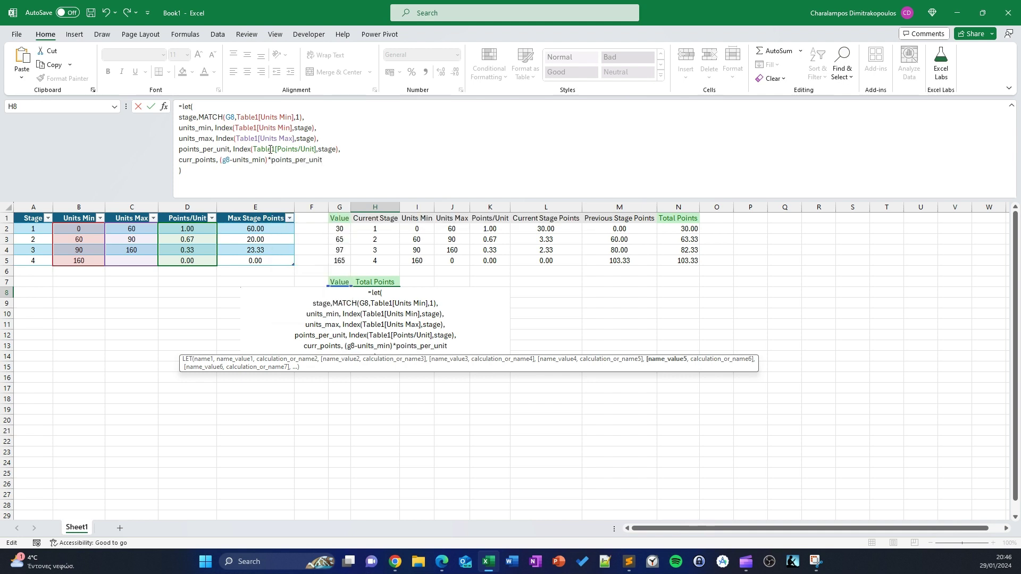
text(, )
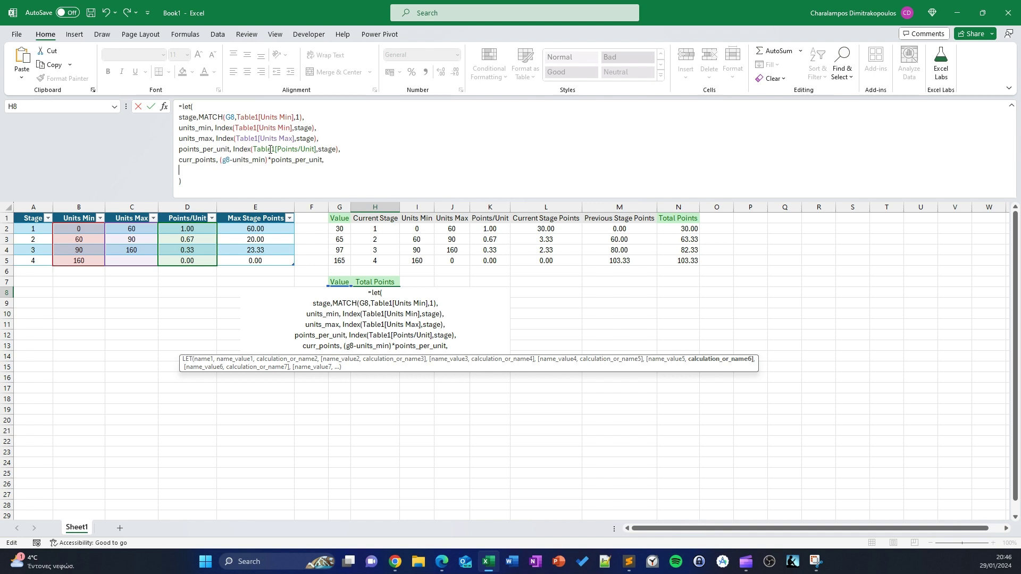
Step: Add the variable prev_points and start its value as an If function with the condition stage>1
text(pr)
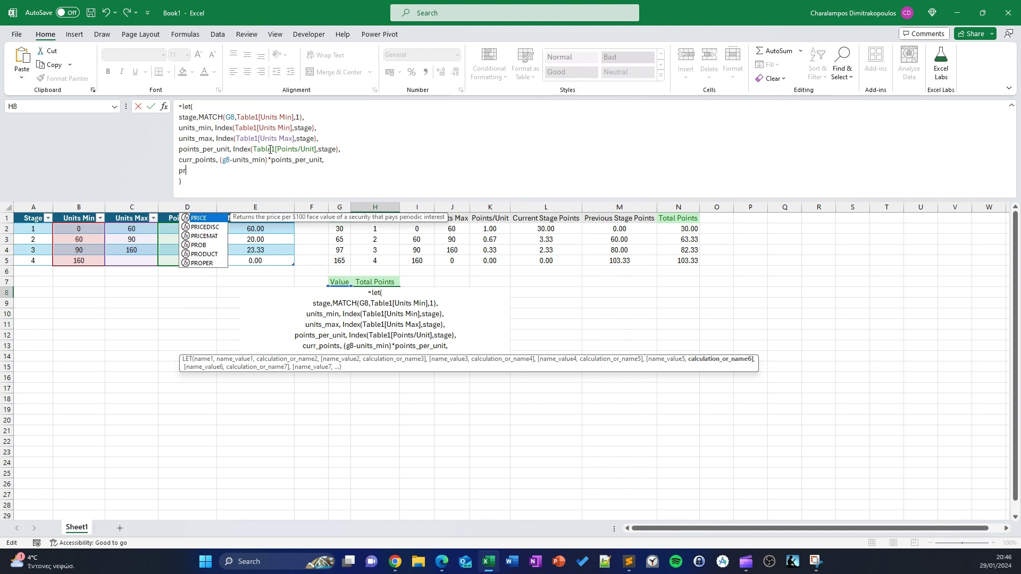
text(ev_points,)
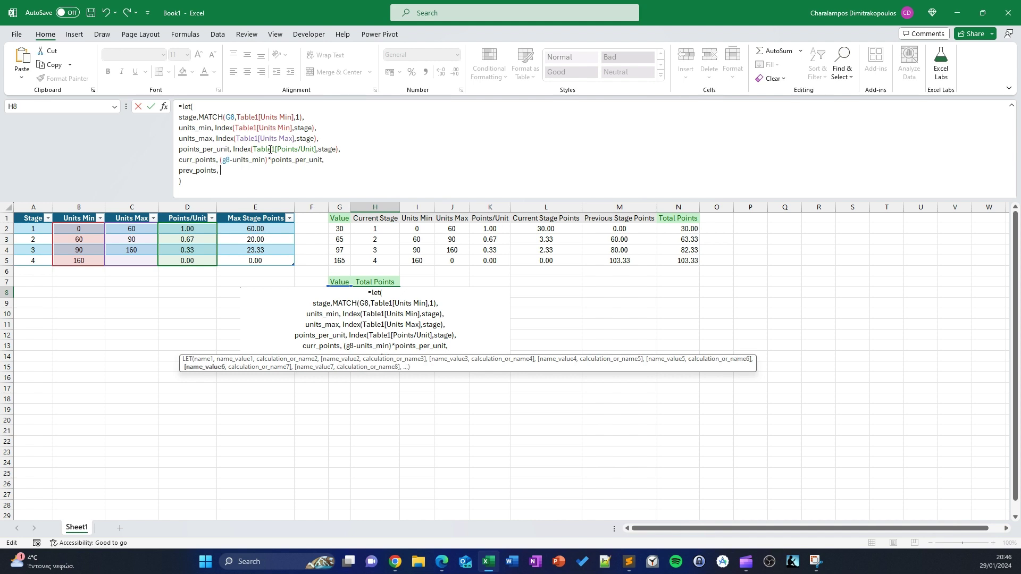
text( if()
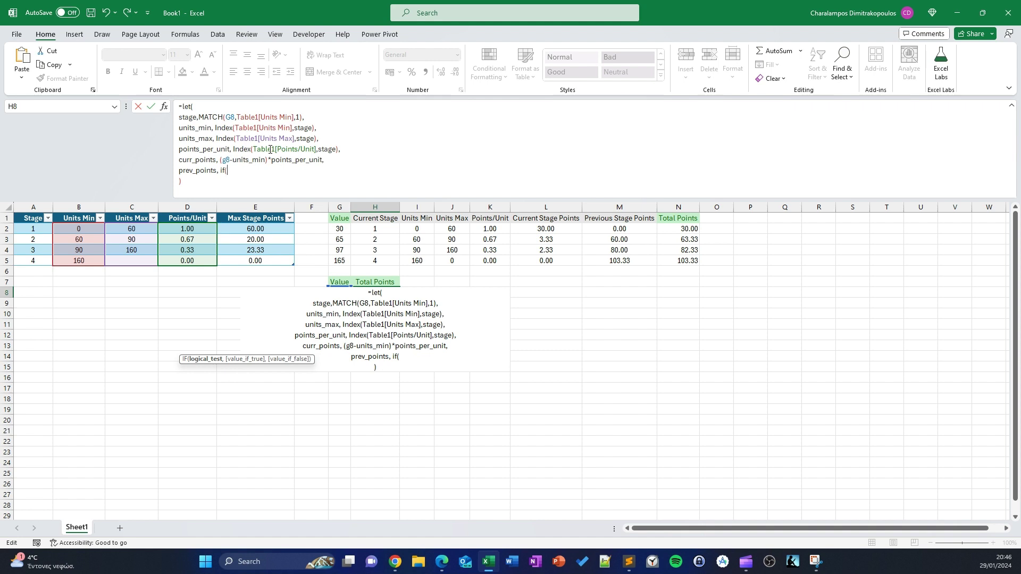
text(stage)
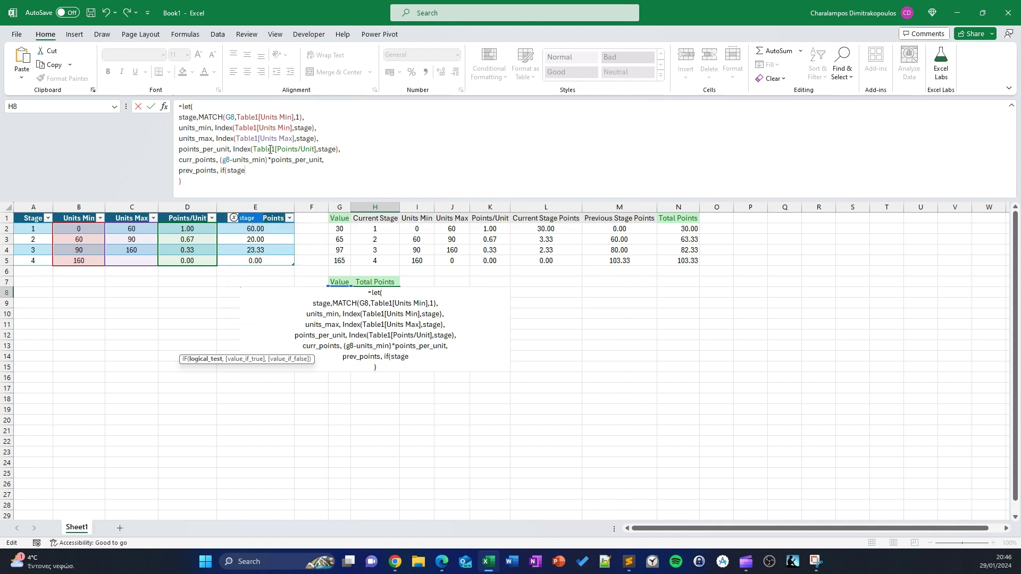
text(>1,)
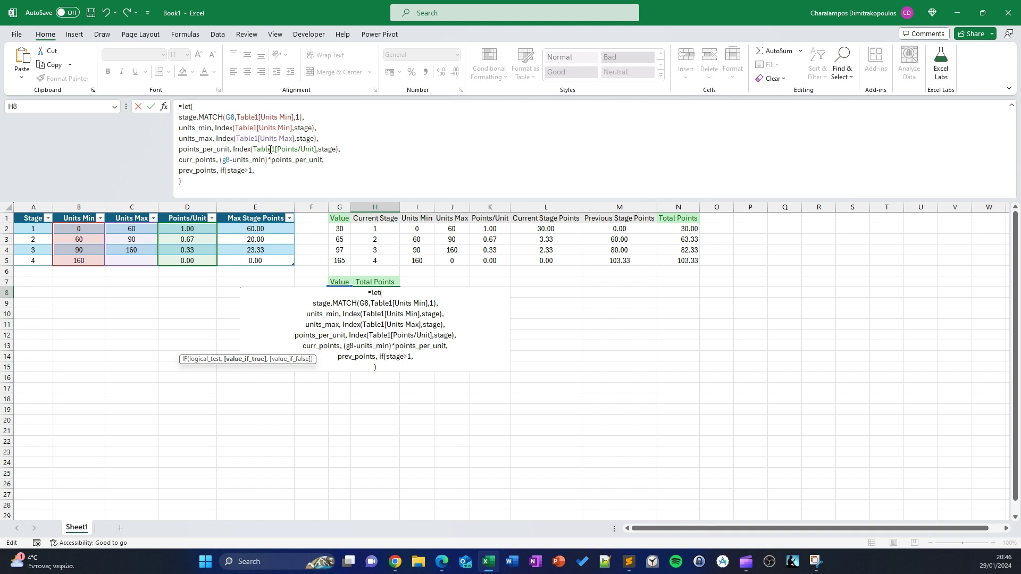
Step: Complete the prev_points If function with (g8-units_min)*points_per_unit when true and 0 when false, followed by a new line
text((g8-uni)
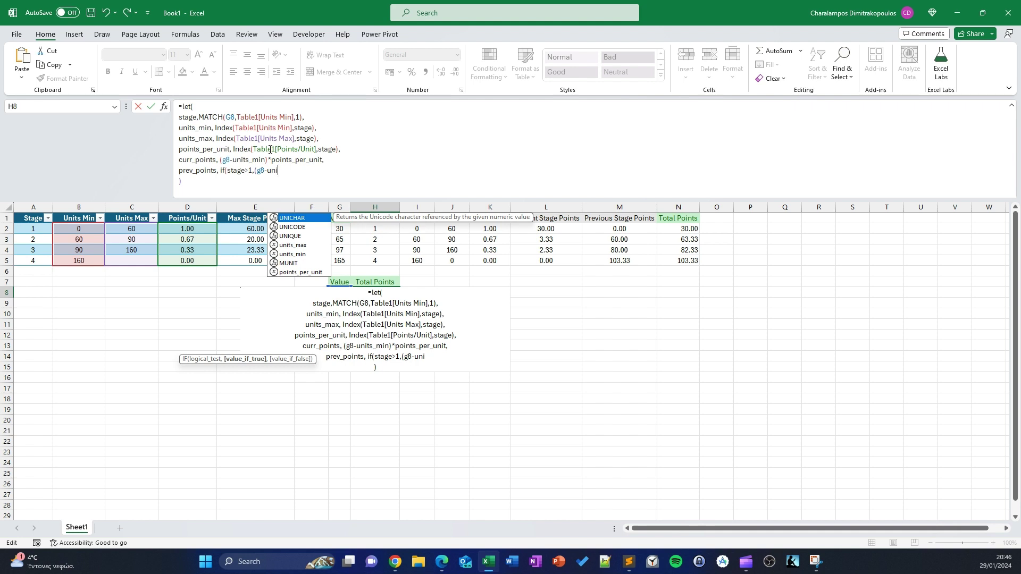
text(ts)
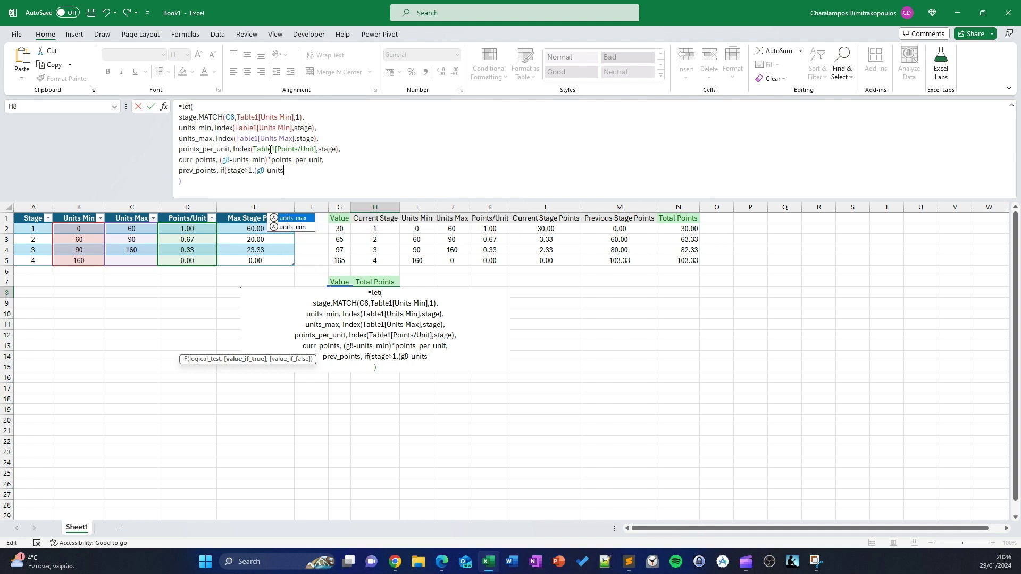
text(_min)
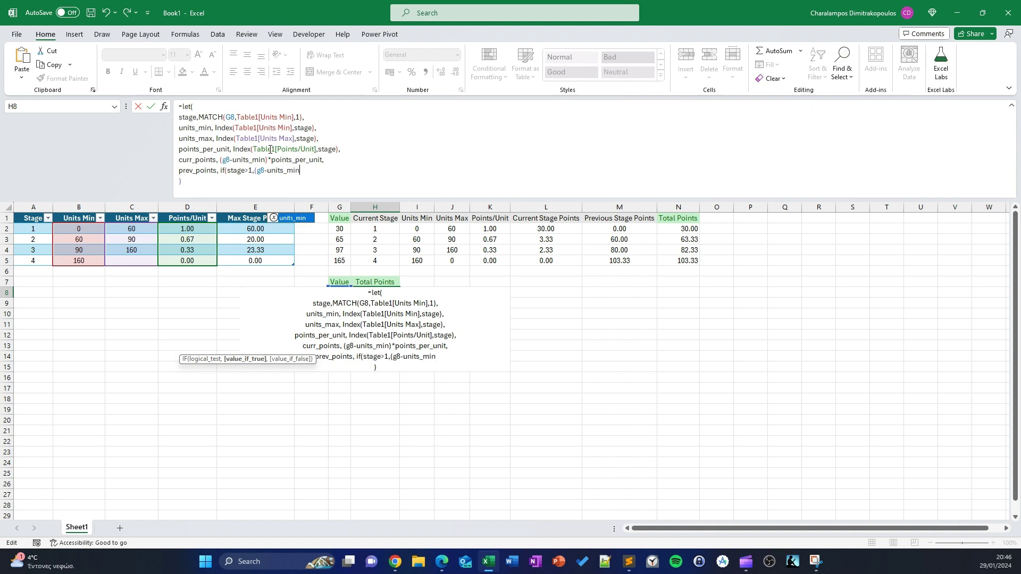
text()*point)
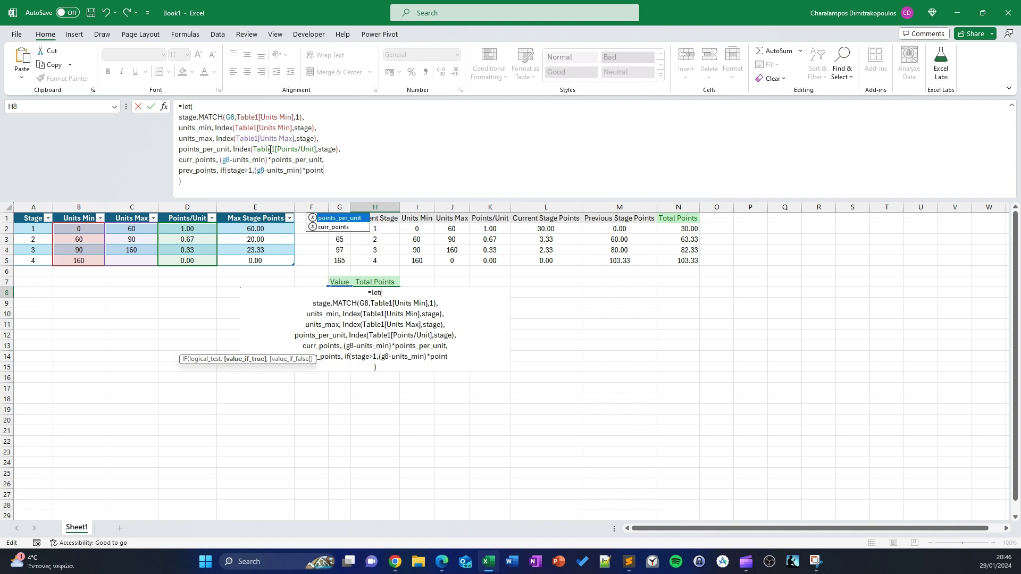
key(Tab)
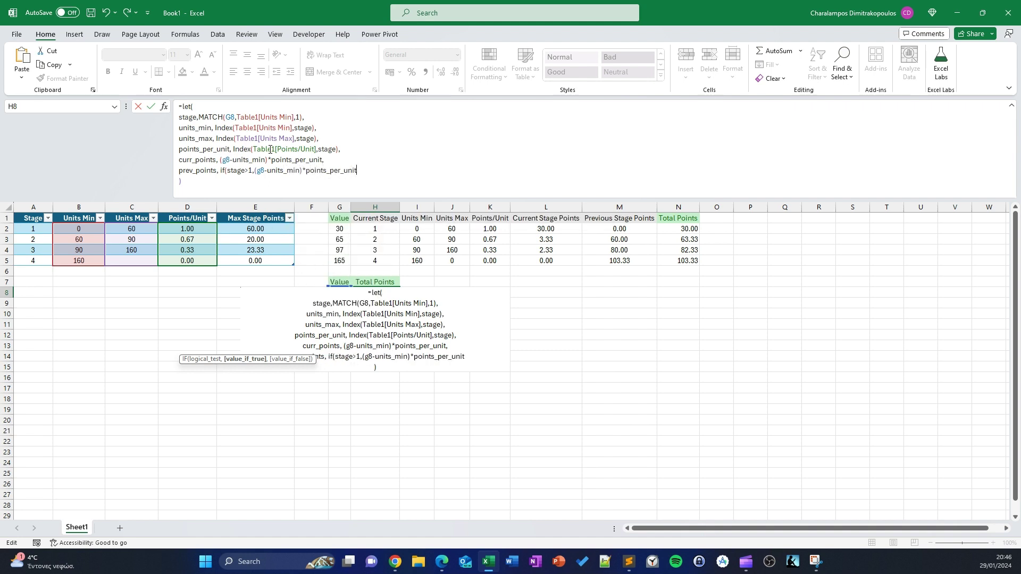
text(,)
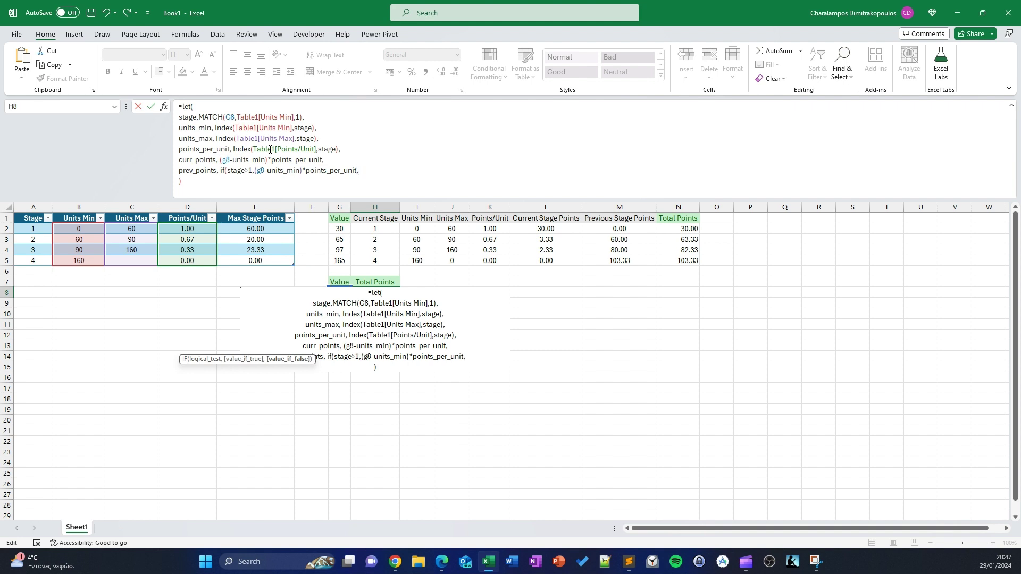
text(0)
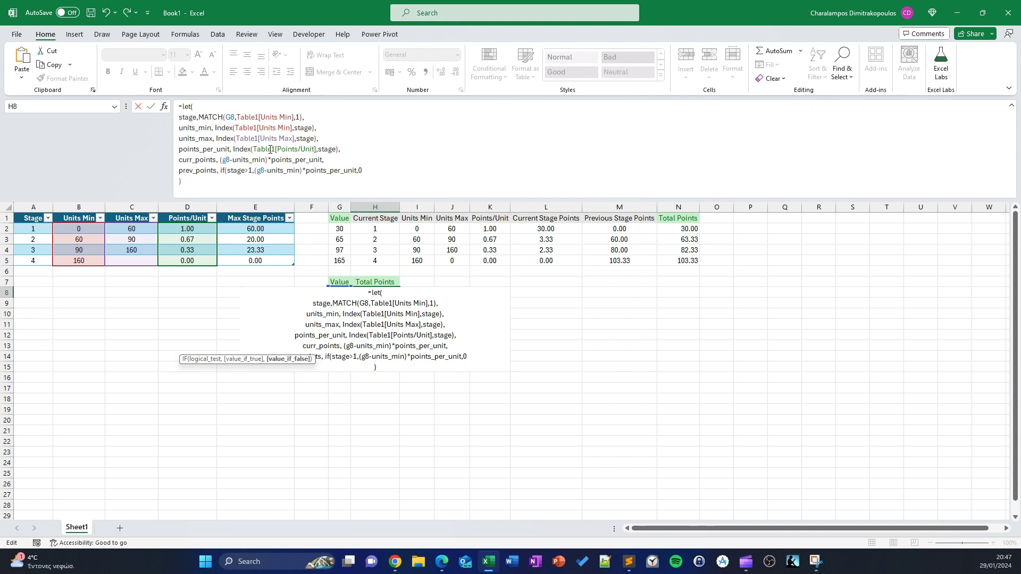
text())
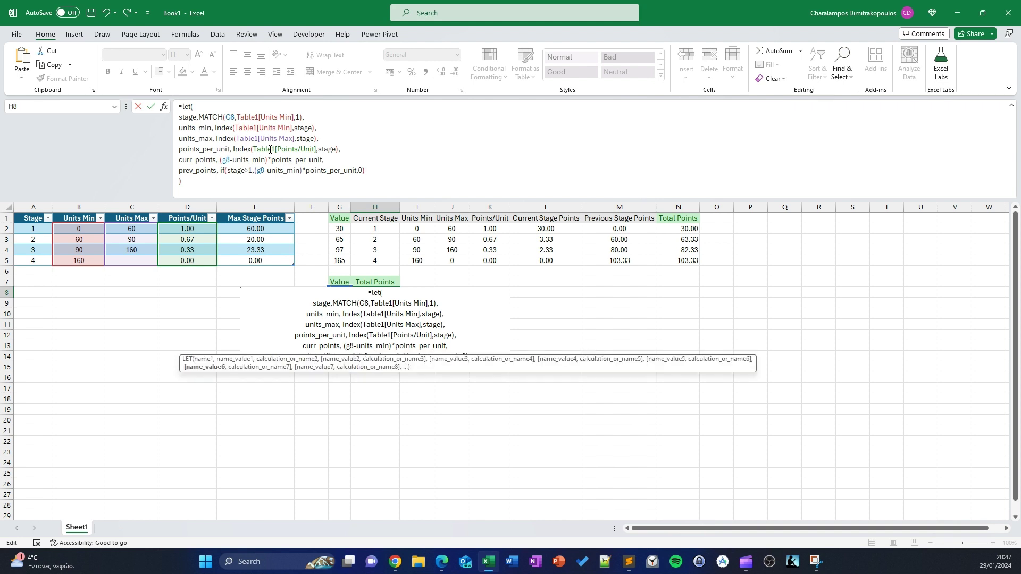
text(,)
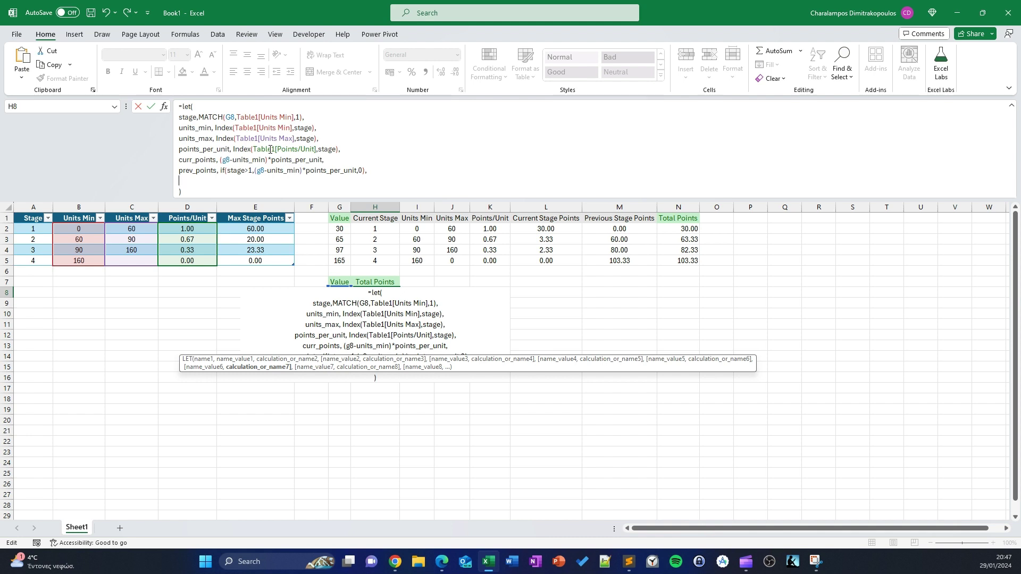
Step: Finish the LET formula in H8 with curr_points+prev_points as its result, and fill it down to H11
text(cur)
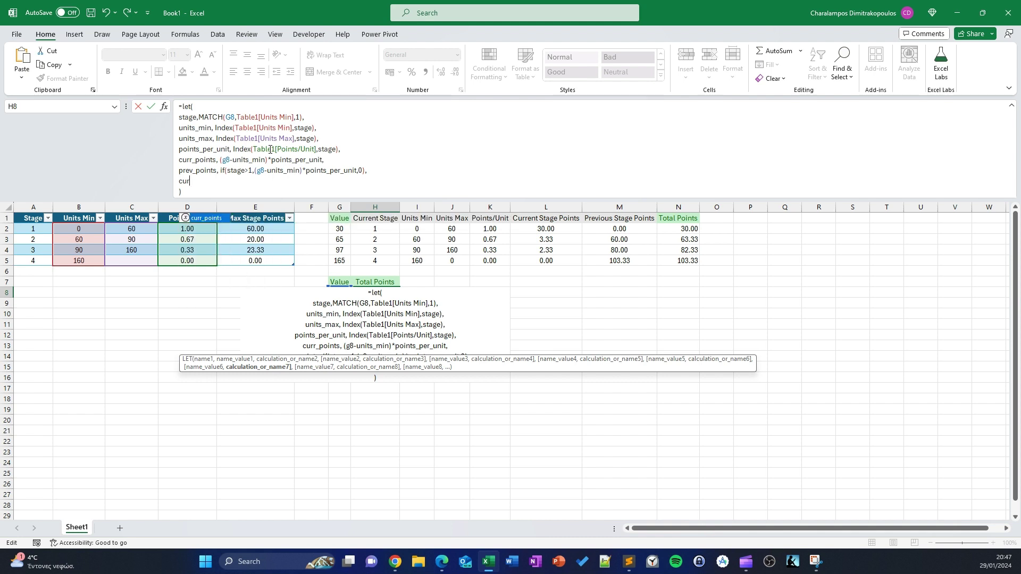
text(r)
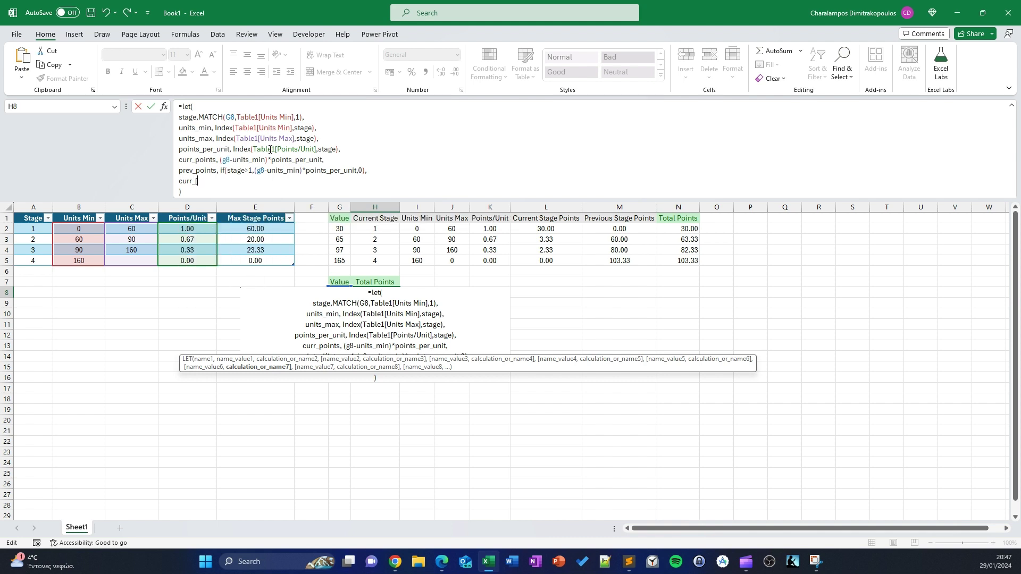
text(_points)
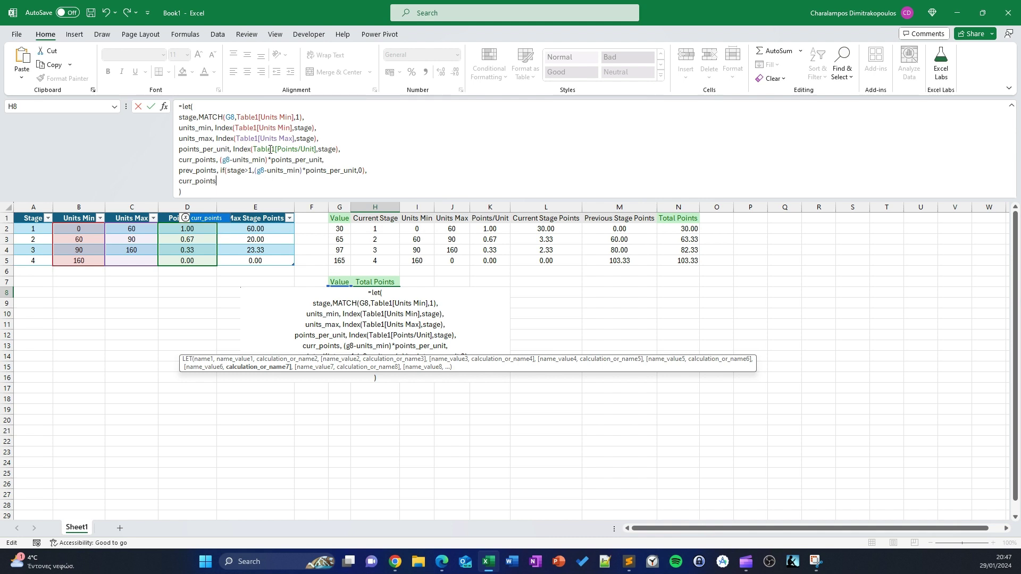
text(+prev_points)
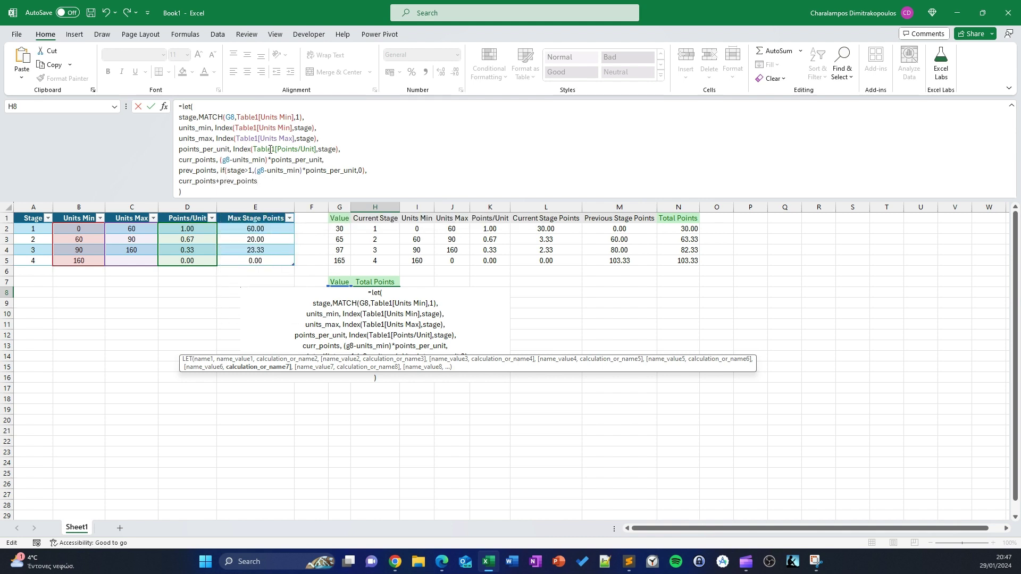
key(Return)
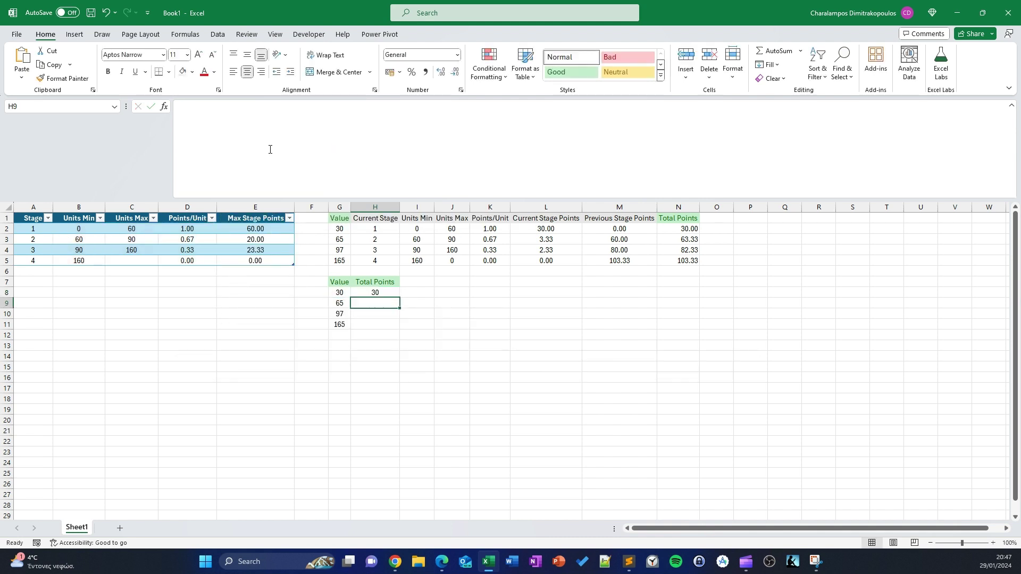
click(393, 296)
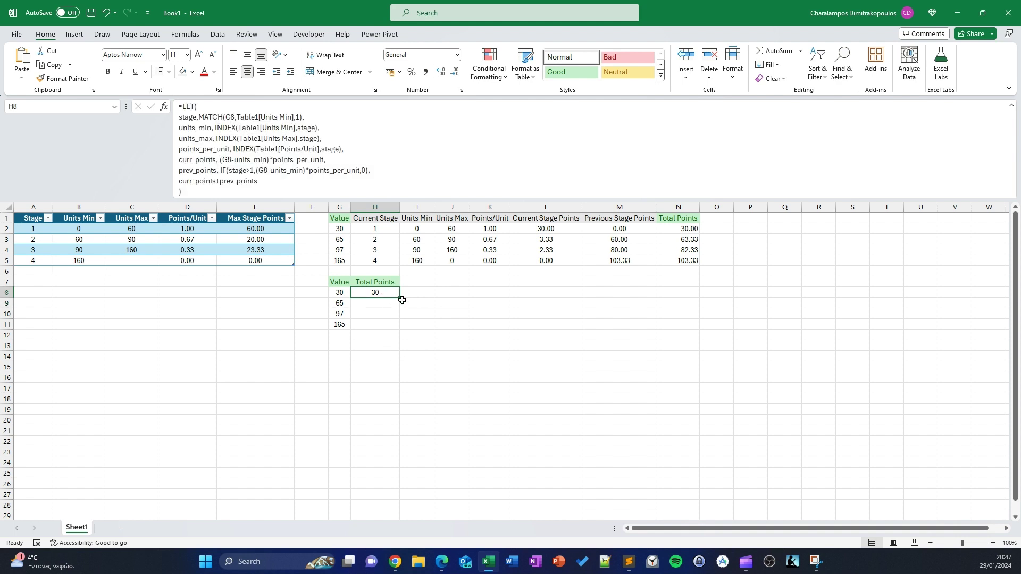
drag(399, 300, 401, 328)
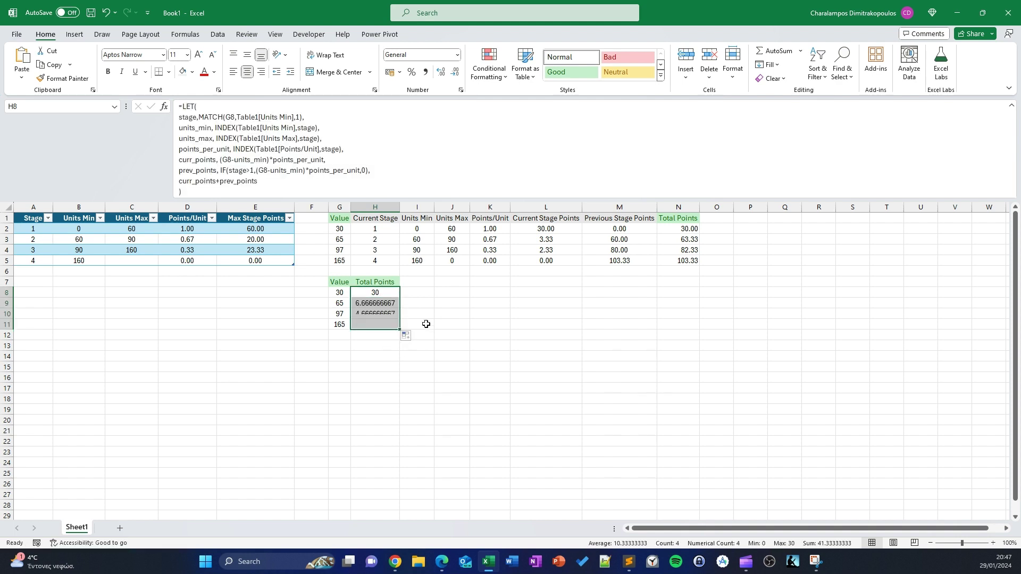
Step: Compare the prev_points expression in the LET formula with the Previous Stage Points formula in M3, examining its SUM part
click(486, 303)
drag(397, 293, 389, 311)
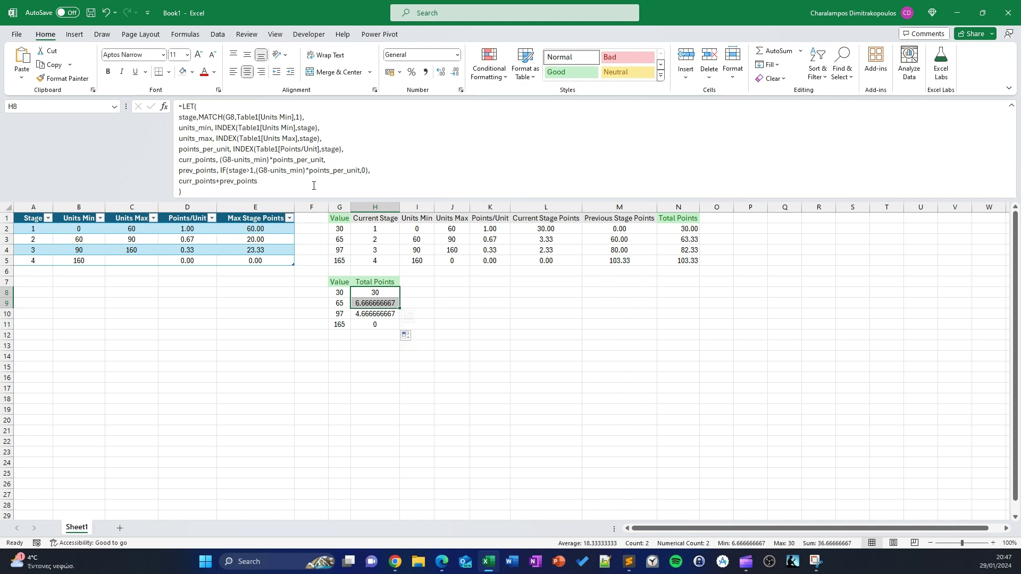
click(263, 183)
key(Return)
click(385, 295)
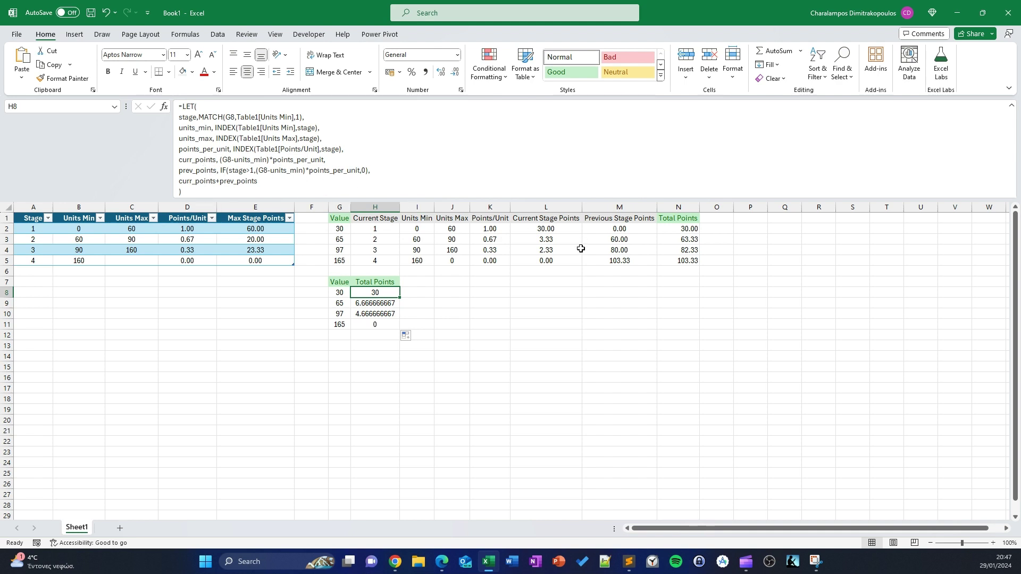
click(631, 241)
click(692, 230)
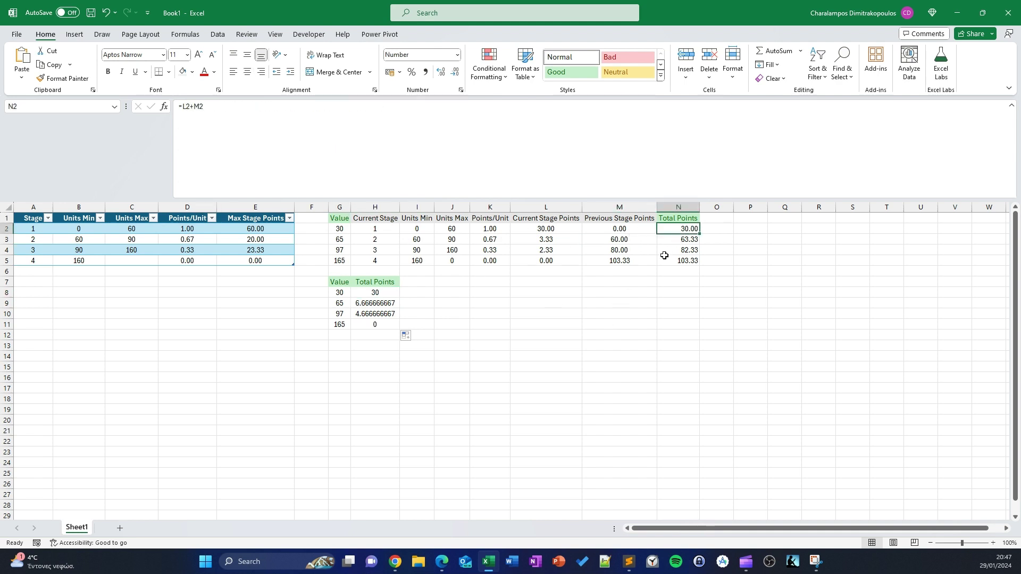
click(628, 242)
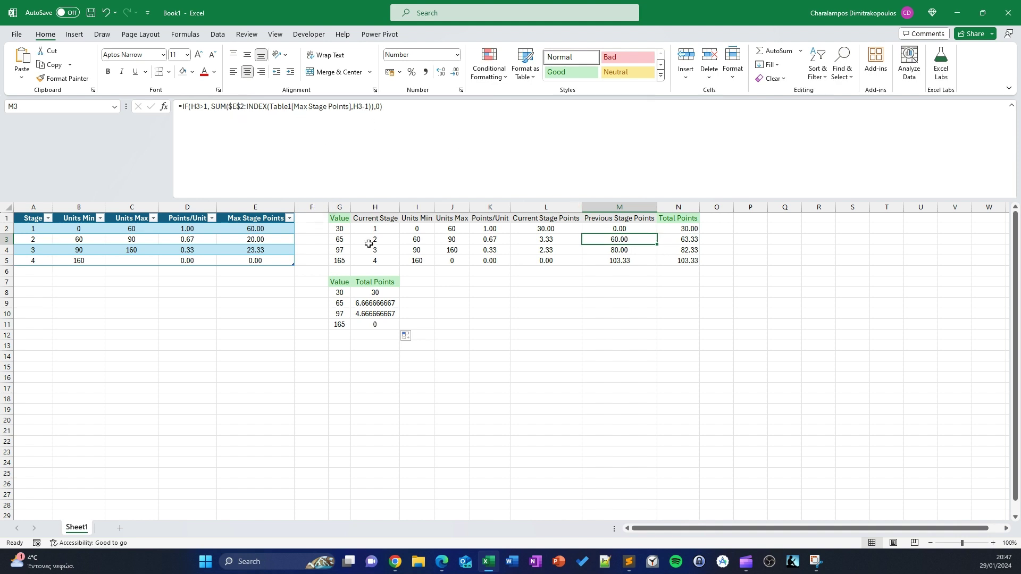
click(371, 304)
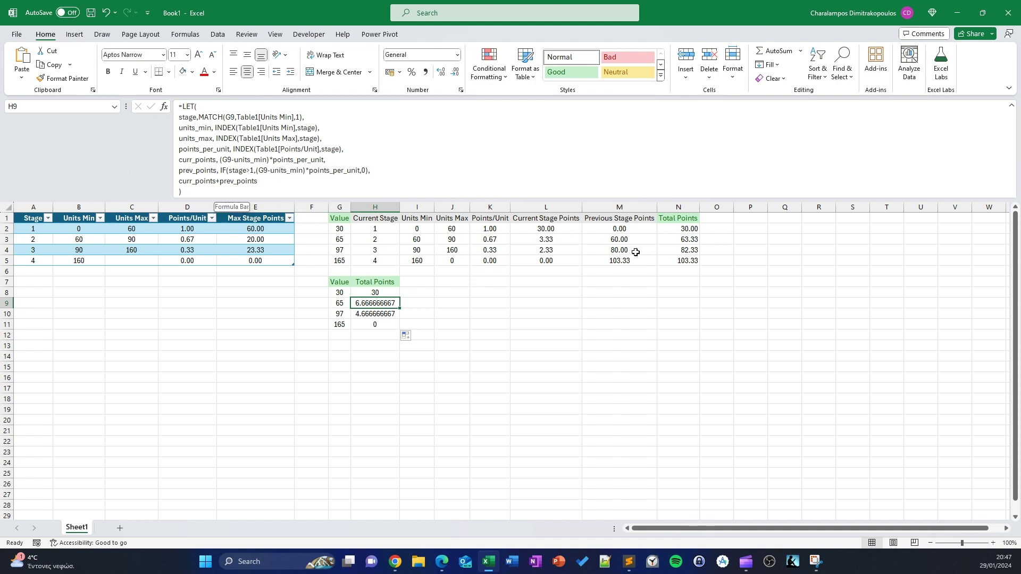
click(595, 243)
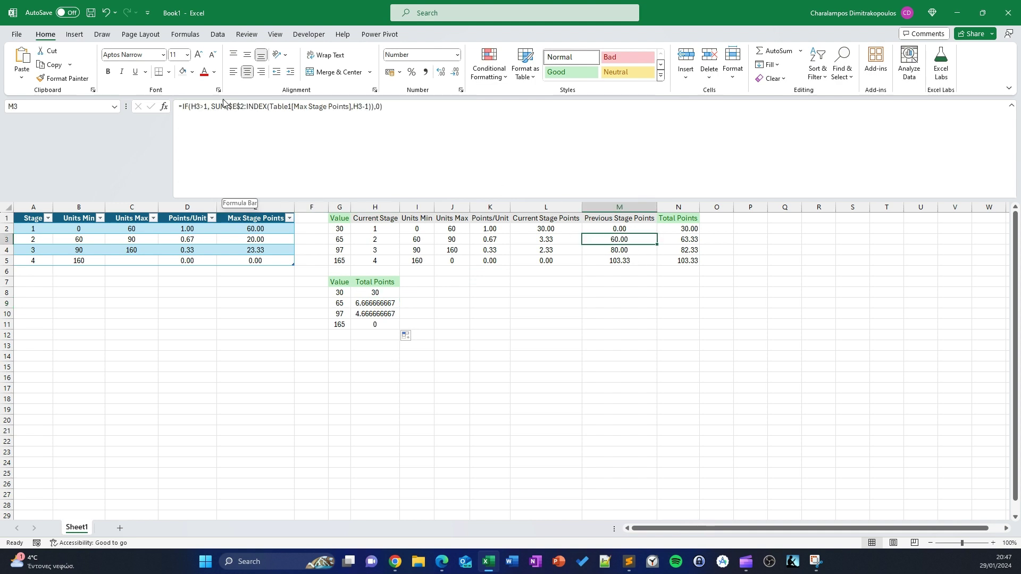
drag(211, 106, 370, 110)
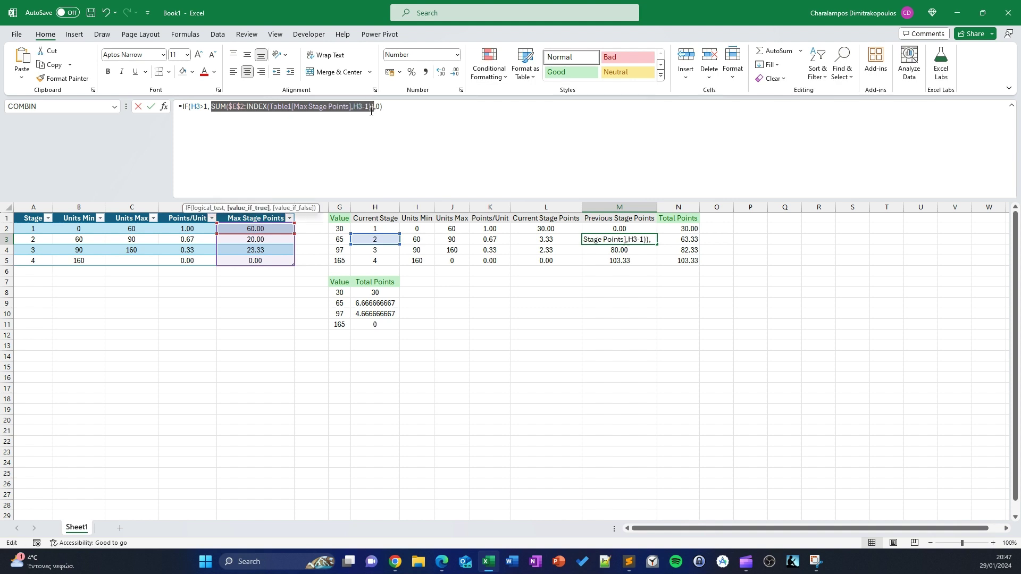
key(Escape)
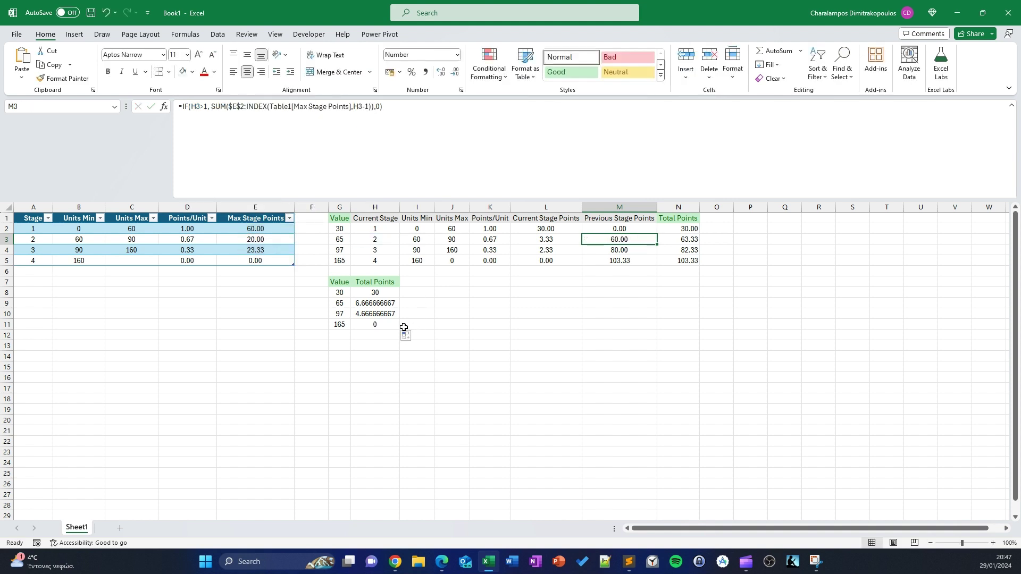
click(378, 302)
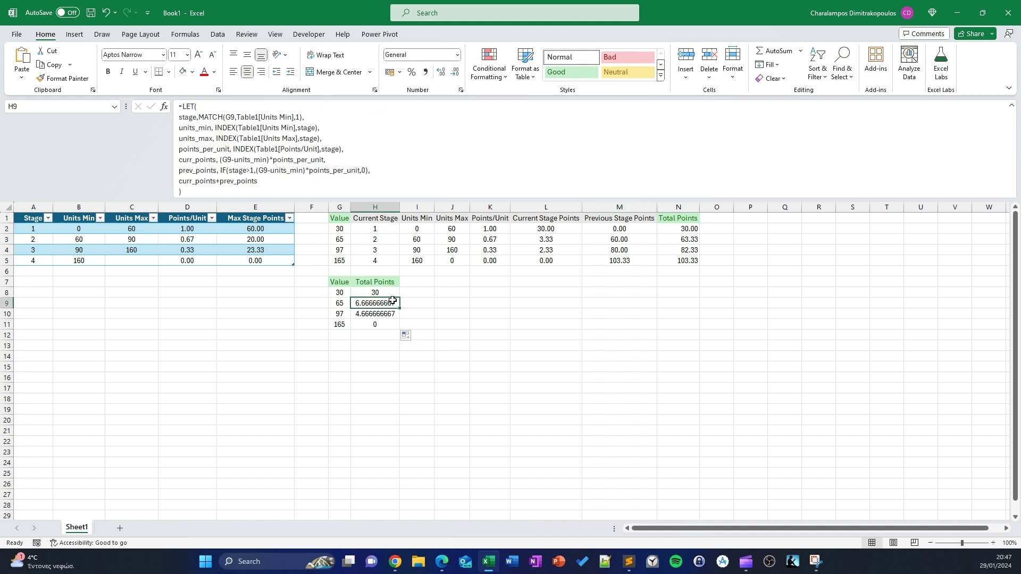
Step: Replace the true value of the prev_points If function in H8 with SUM($E$2:INDEX(Table1[Max Stage Points],H3-1))
key(Up)
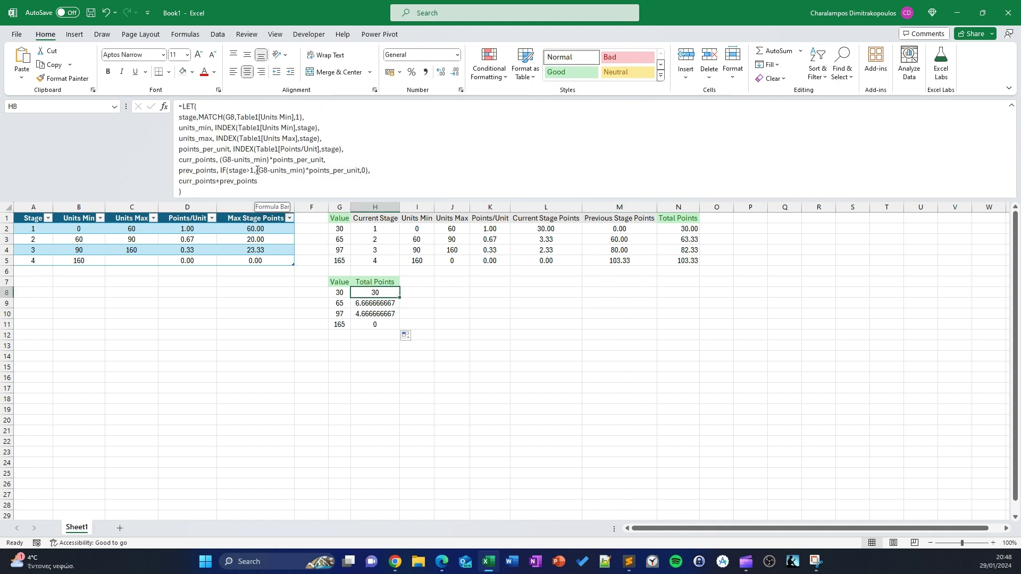
drag(257, 172, 361, 174)
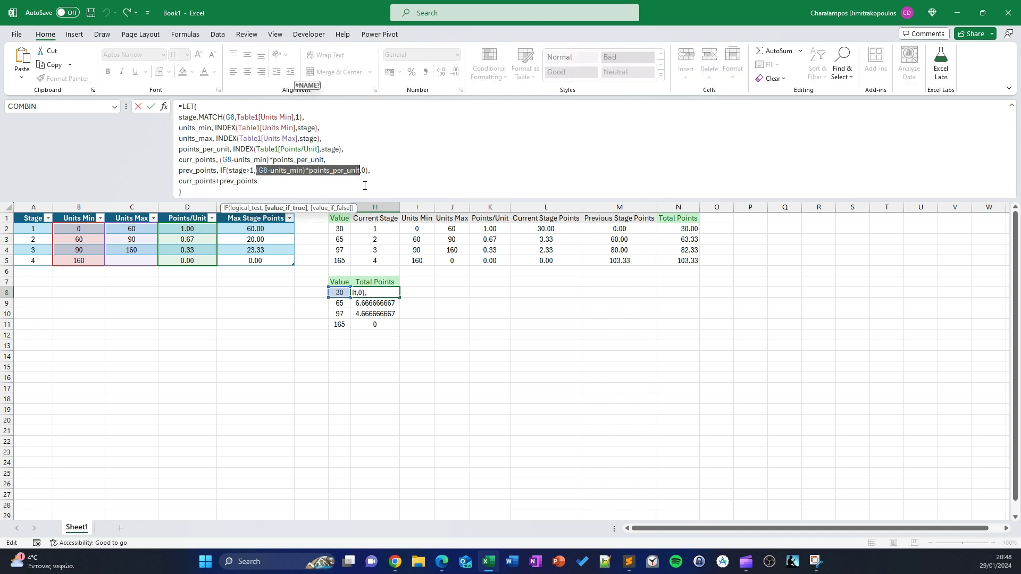
text(SUM($E$2:INDEX(Table1[Max Stage Points],H3-1)))
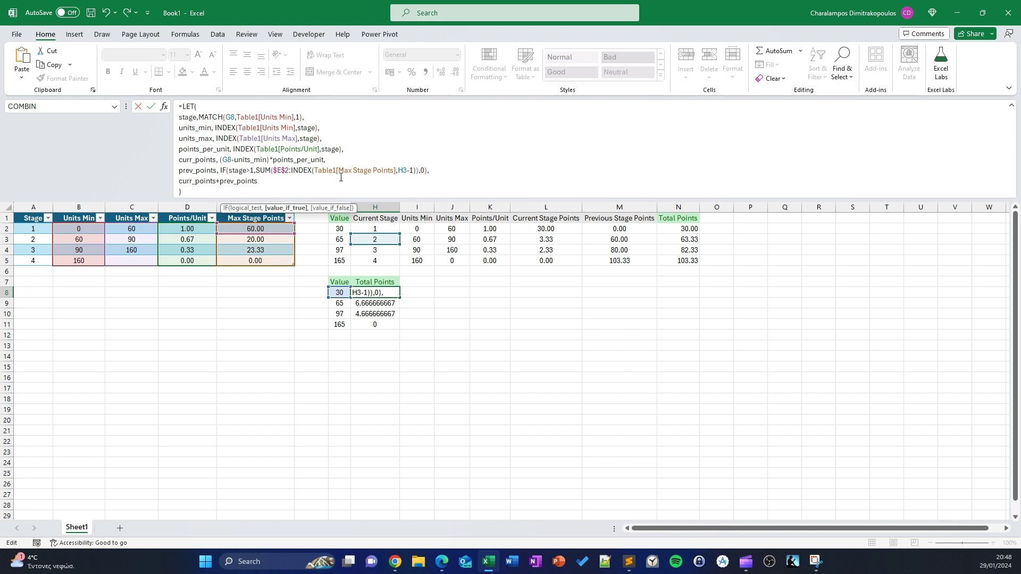
Step: Replace the H3 reference inside the prev_points INDEX with the variable stage and commit the LET formula in H8
double_click(406, 170)
click(411, 170)
key(BackSpace)
key(BackSpace)
text(staf)
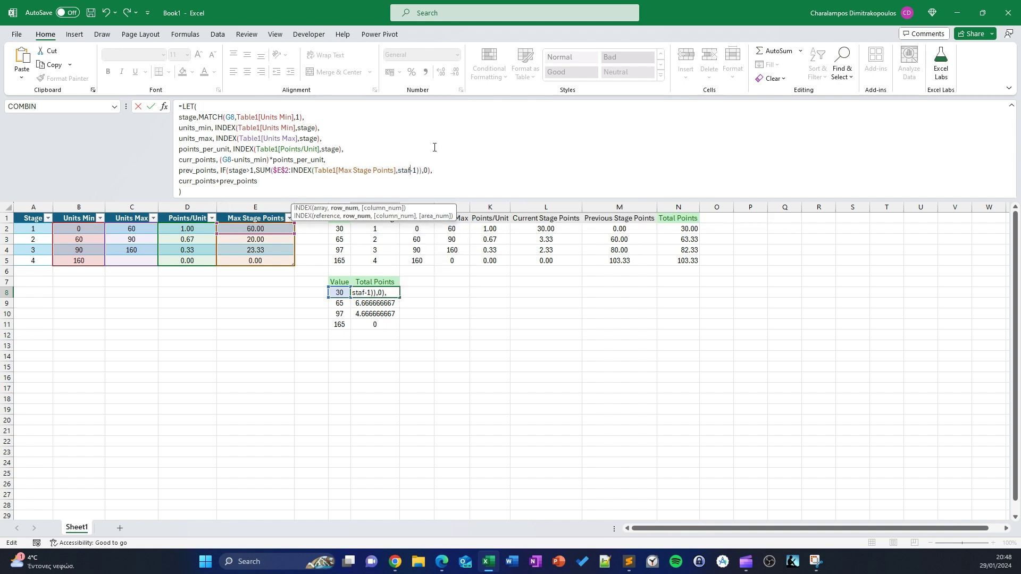
key(BackSpace)
text(ge)
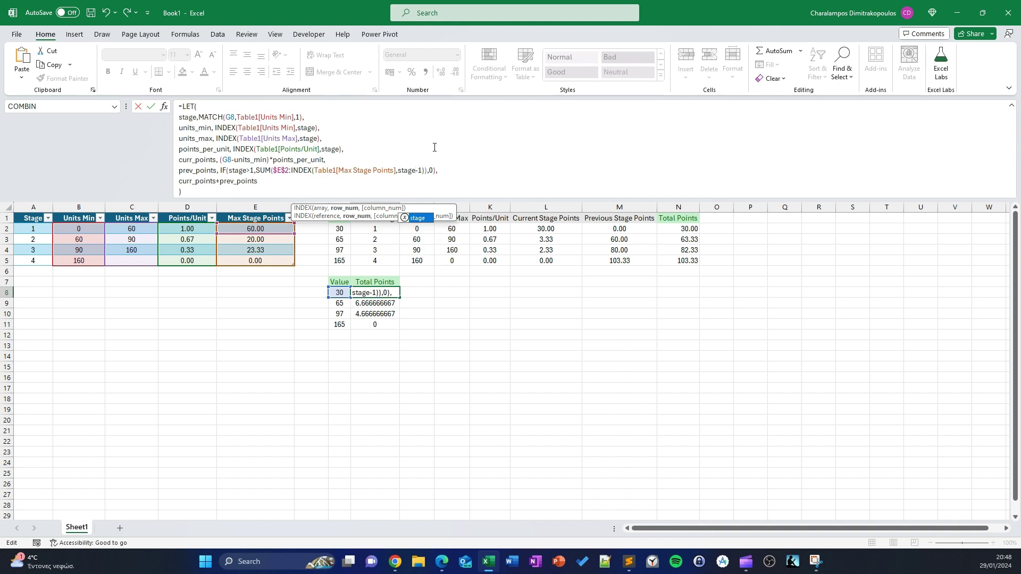
key(Return)
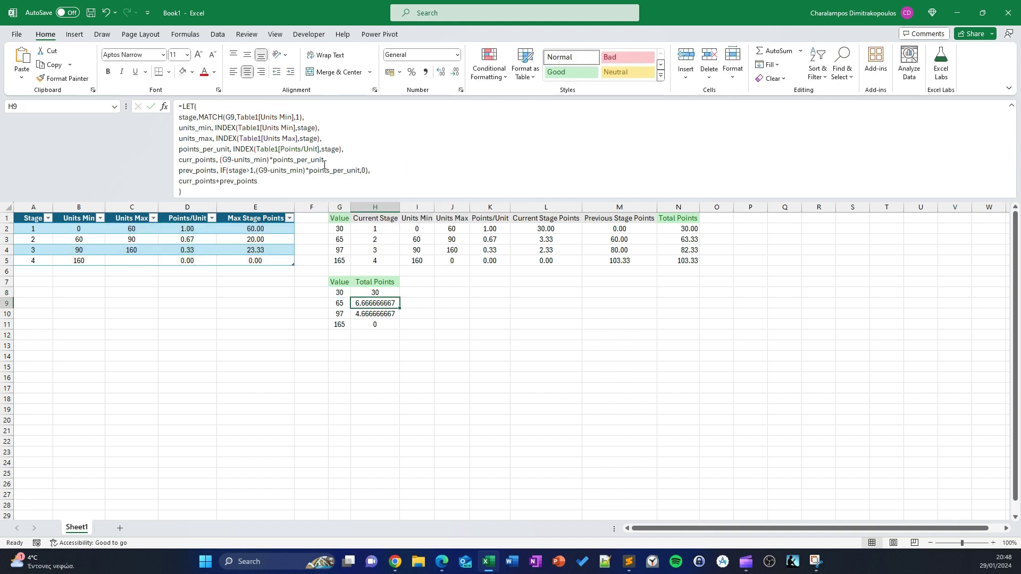
Step: Fill the corrected LET formula from H8 down to H11
click(398, 293)
drag(400, 298, 397, 326)
click(554, 324)
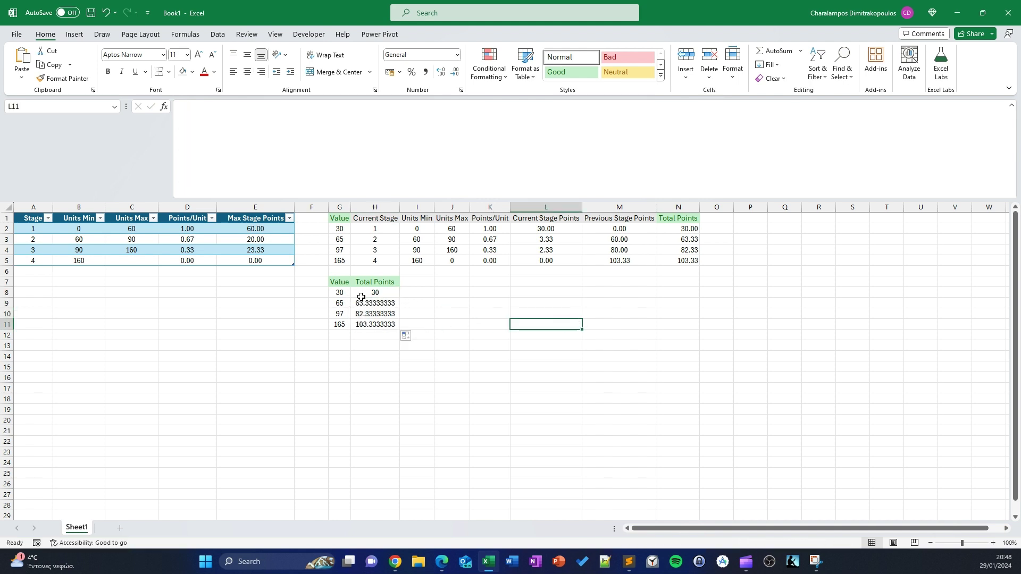
Step: Format the Total Points values in H8:H11 with two decimal places
drag(361, 297, 376, 326)
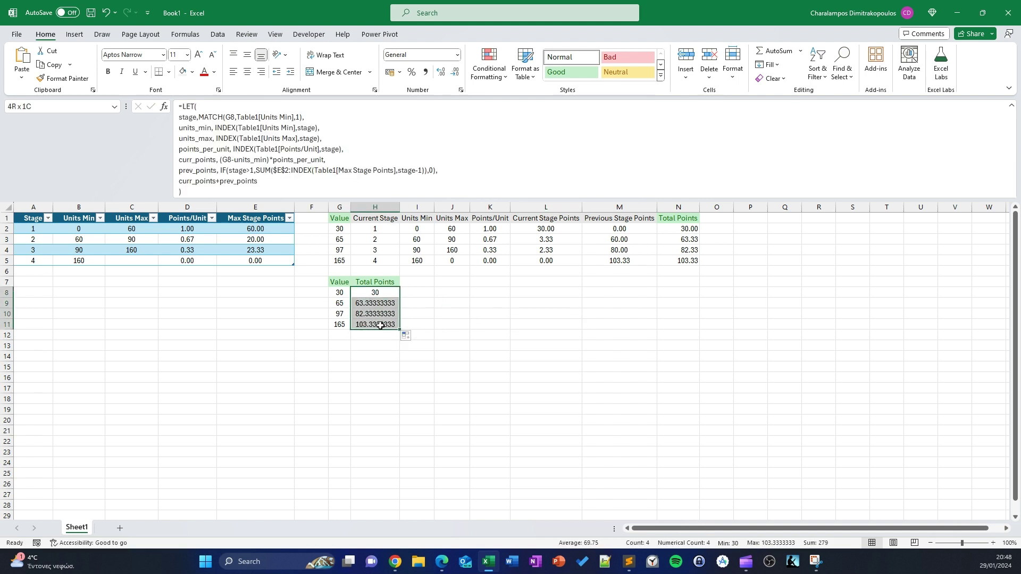
click(456, 72)
click(456, 72)
click(456, 72)
click(456, 72)
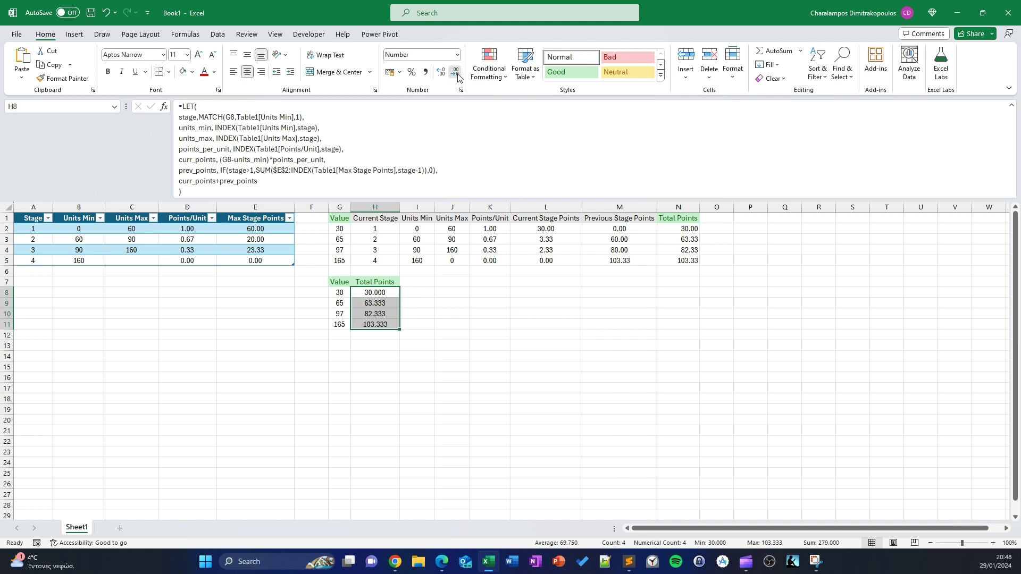
click(459, 77)
click(479, 294)
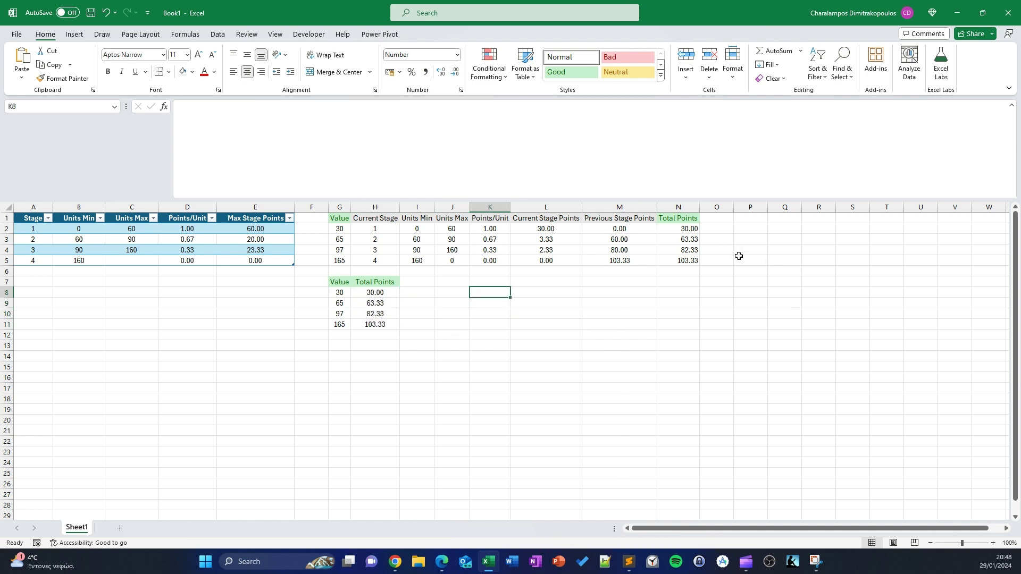
Step: Compare the helper-column Total Points in column N with the LET results, and review the LET formula in H8
click(689, 221)
click(689, 228)
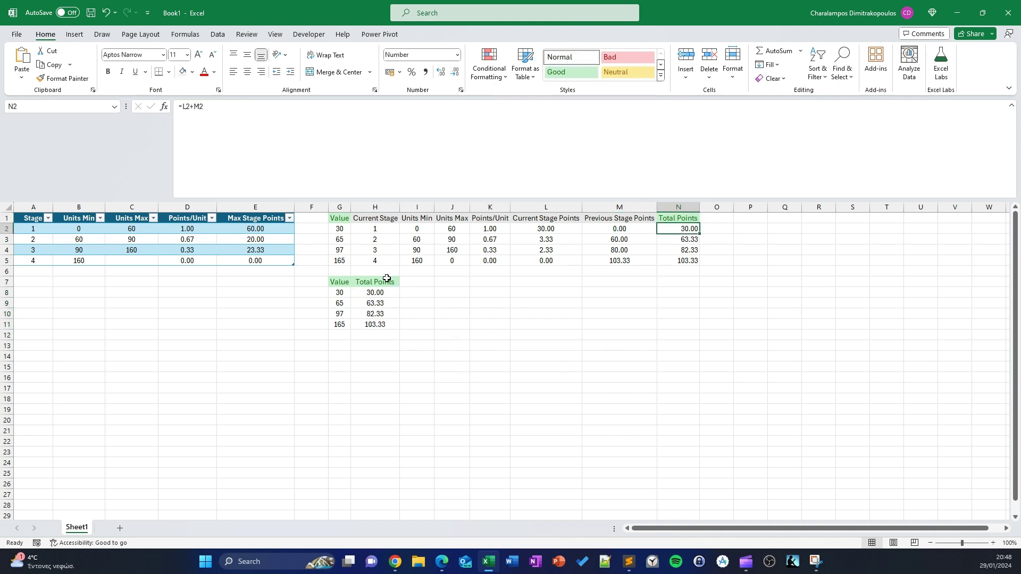
click(368, 294)
click(260, 181)
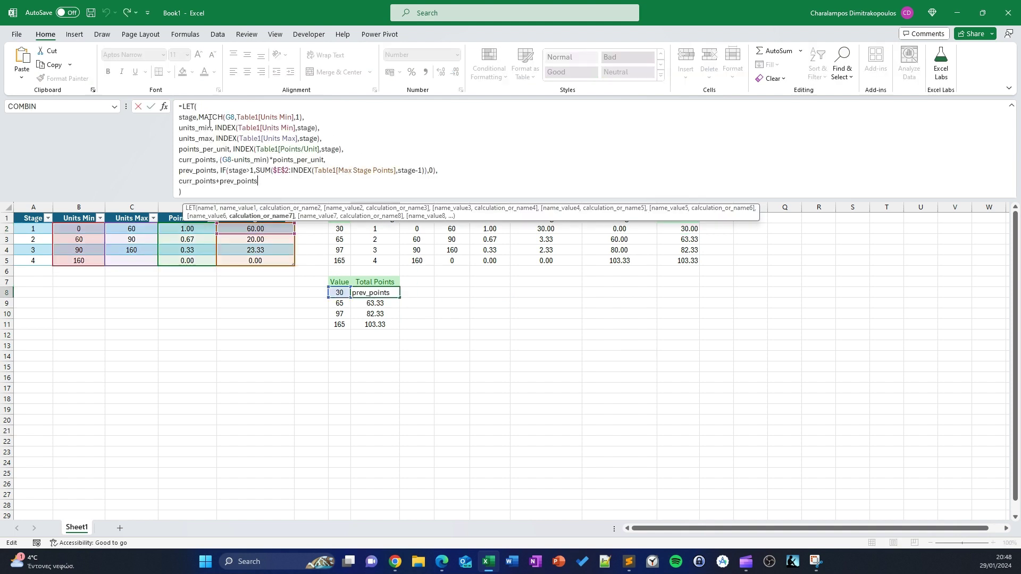
key(Escape)
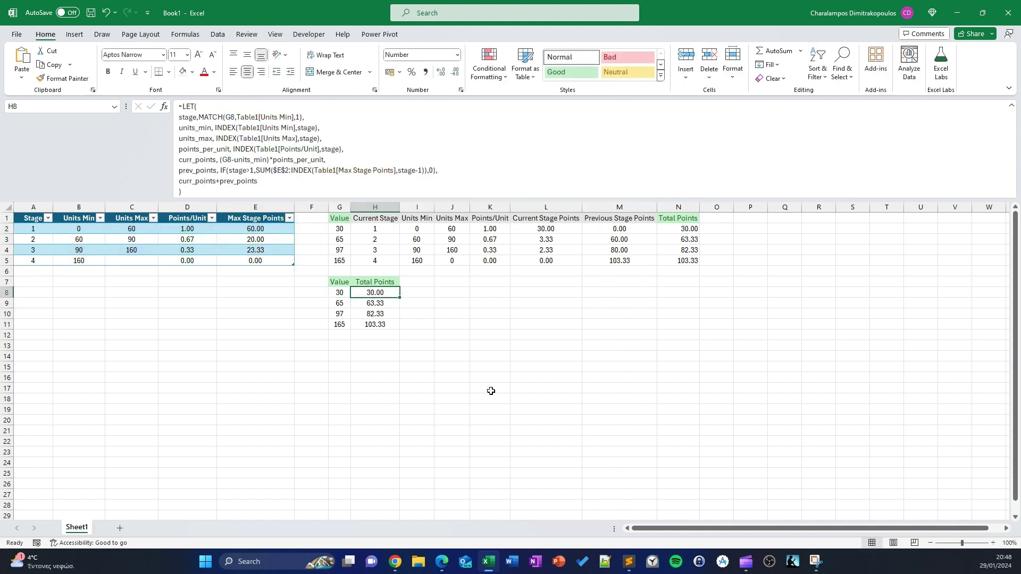